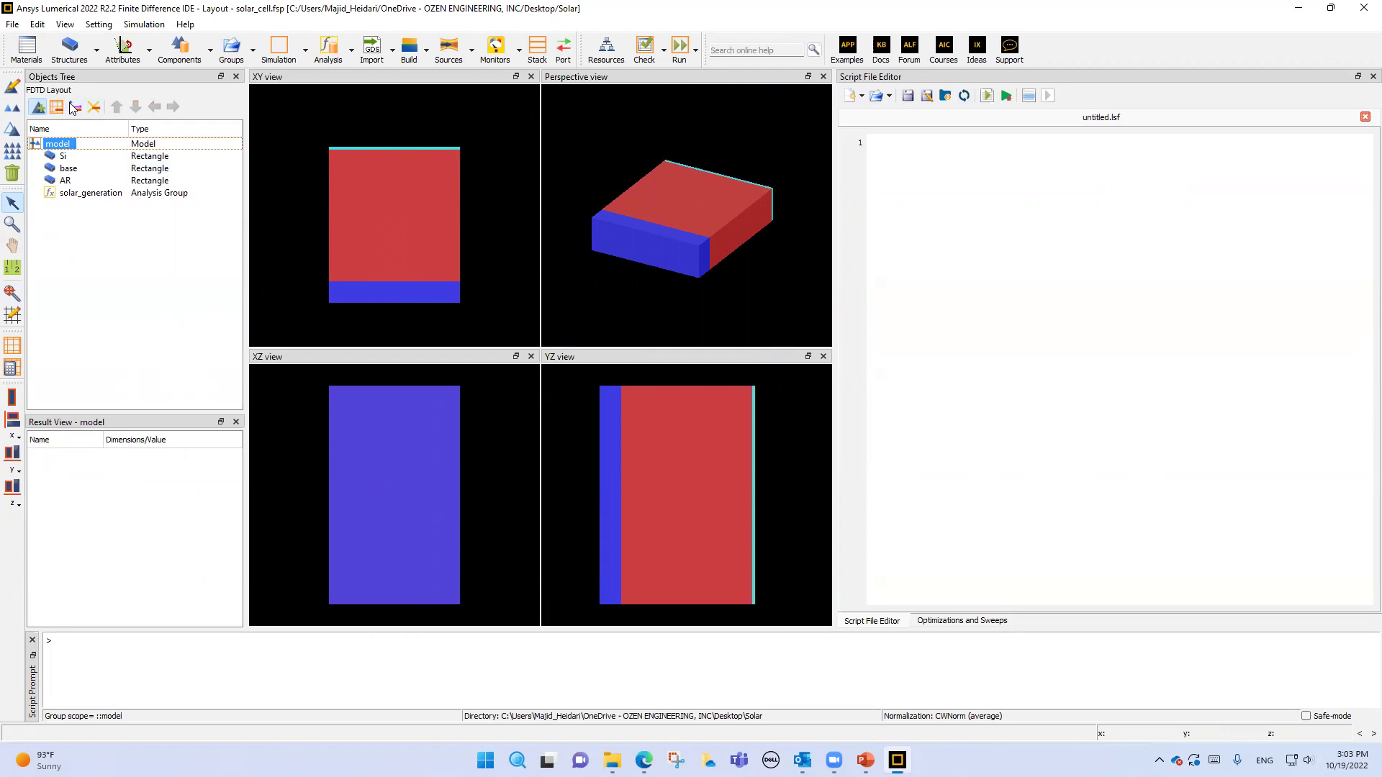
pyautogui.click(97, 53)
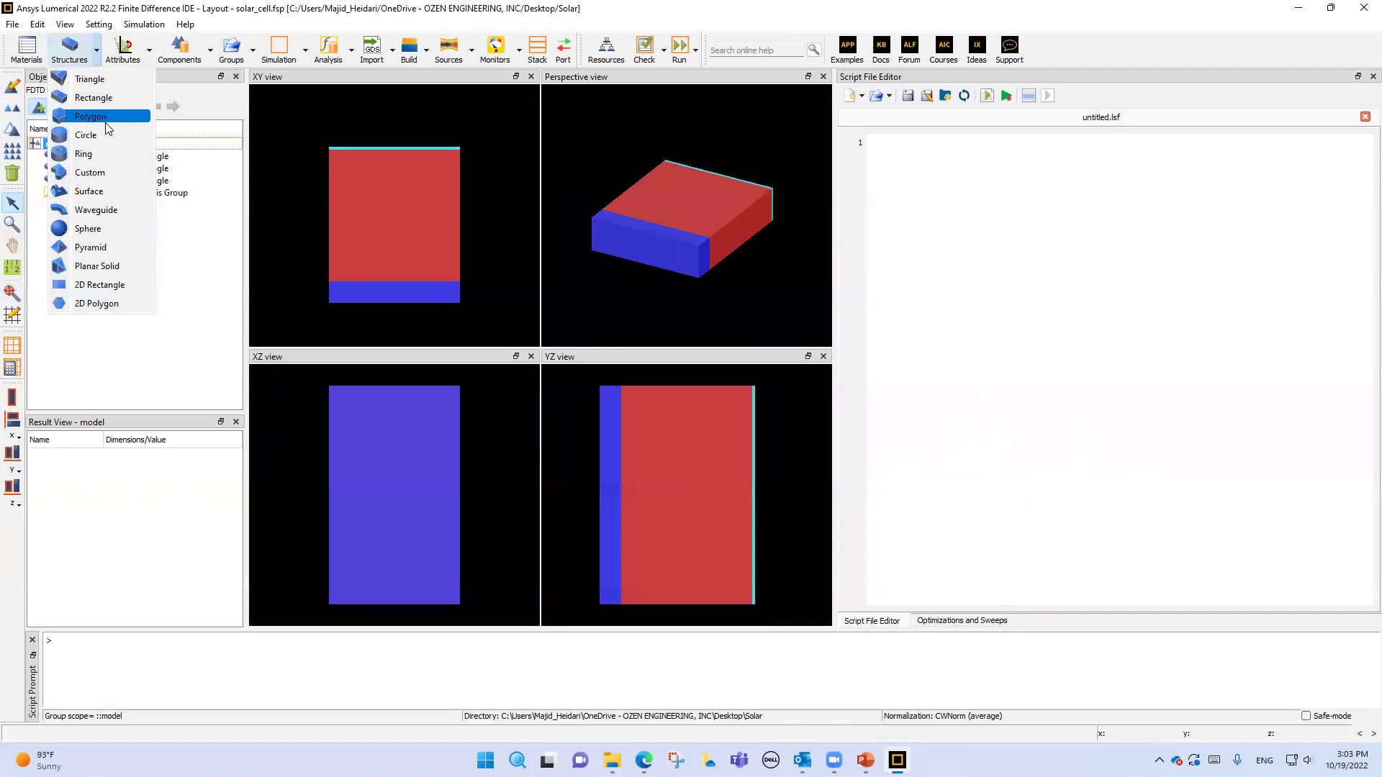
pyautogui.click(203, 101)
# Disable the AR, base and Si rectangles in the model.
pyautogui.rightClick(63, 180)
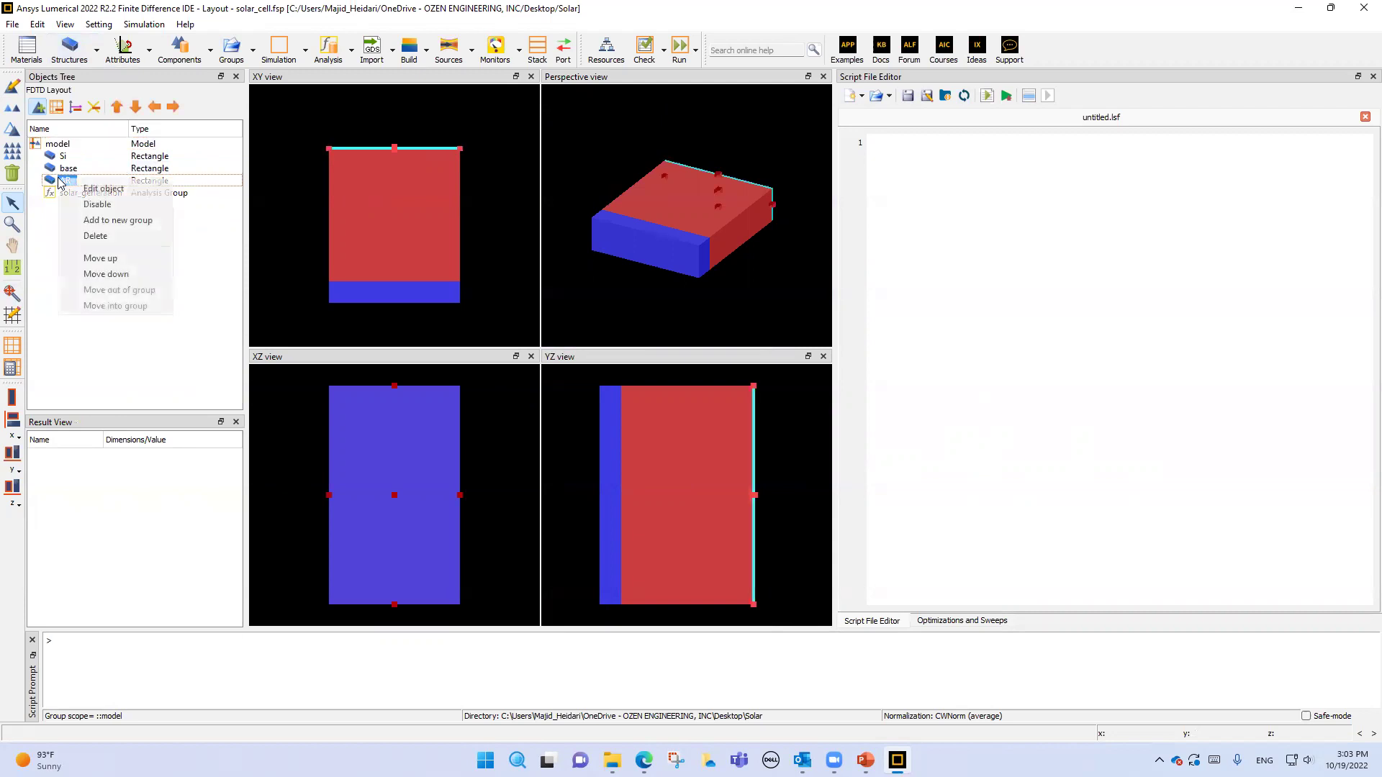
pyautogui.click(86, 204)
pyautogui.click(63, 168)
pyautogui.rightClick(64, 169)
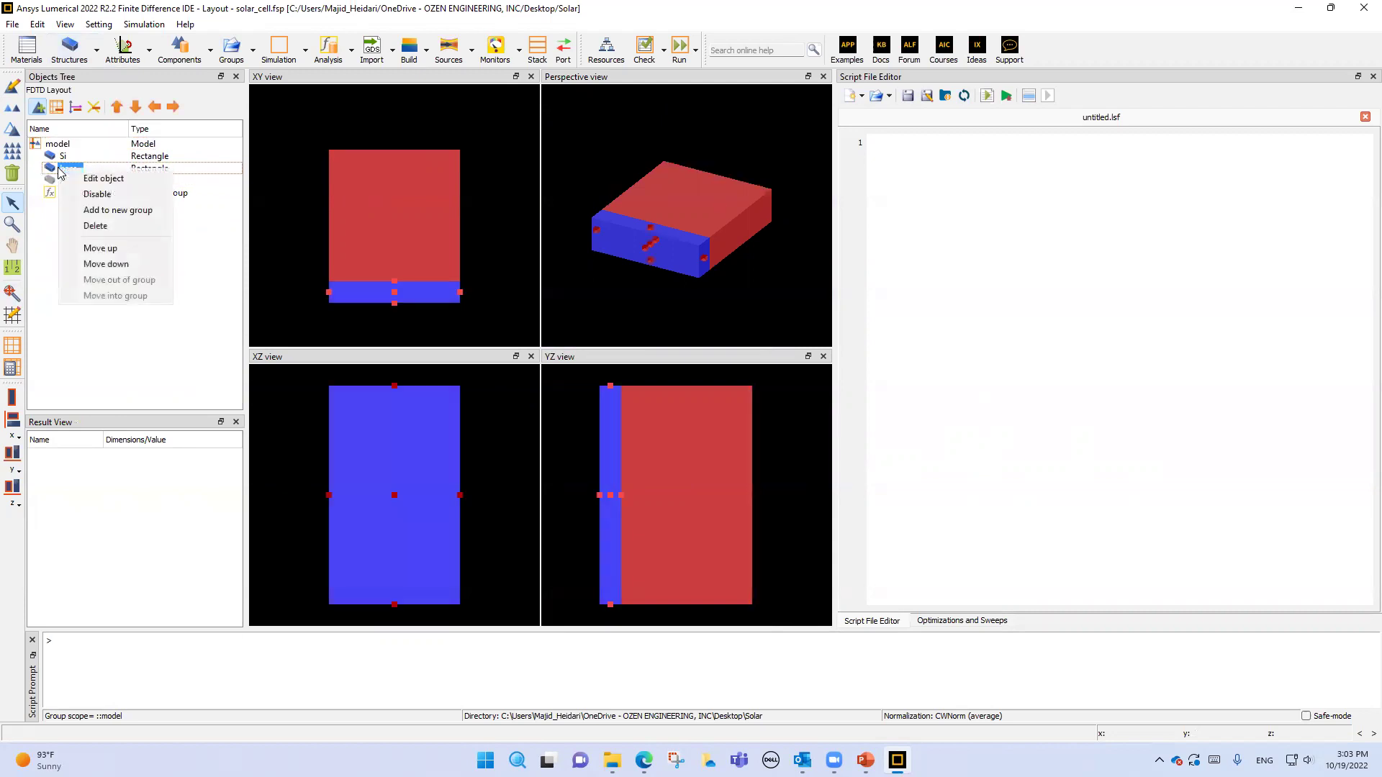
pyautogui.click(76, 191)
pyautogui.click(64, 156)
pyautogui.rightClick(64, 156)
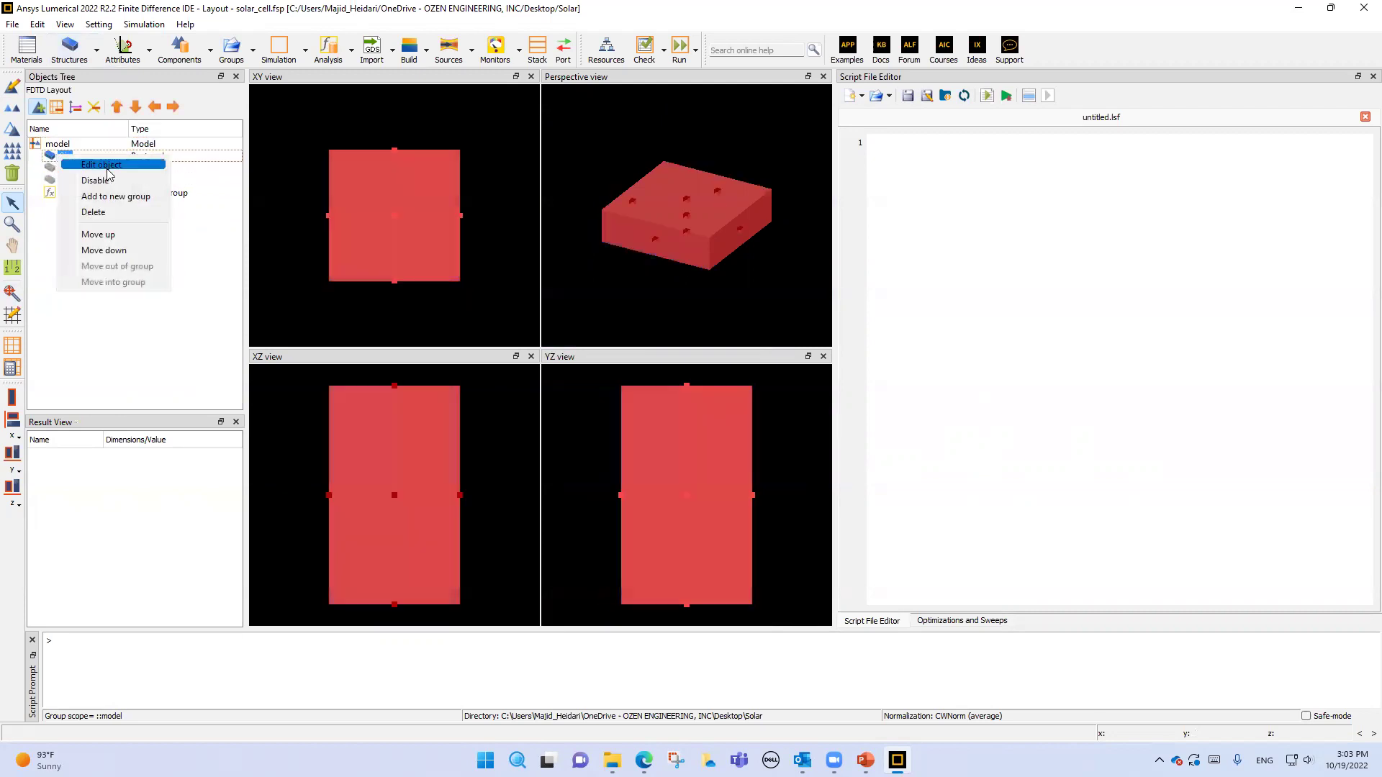
pyautogui.click(97, 178)
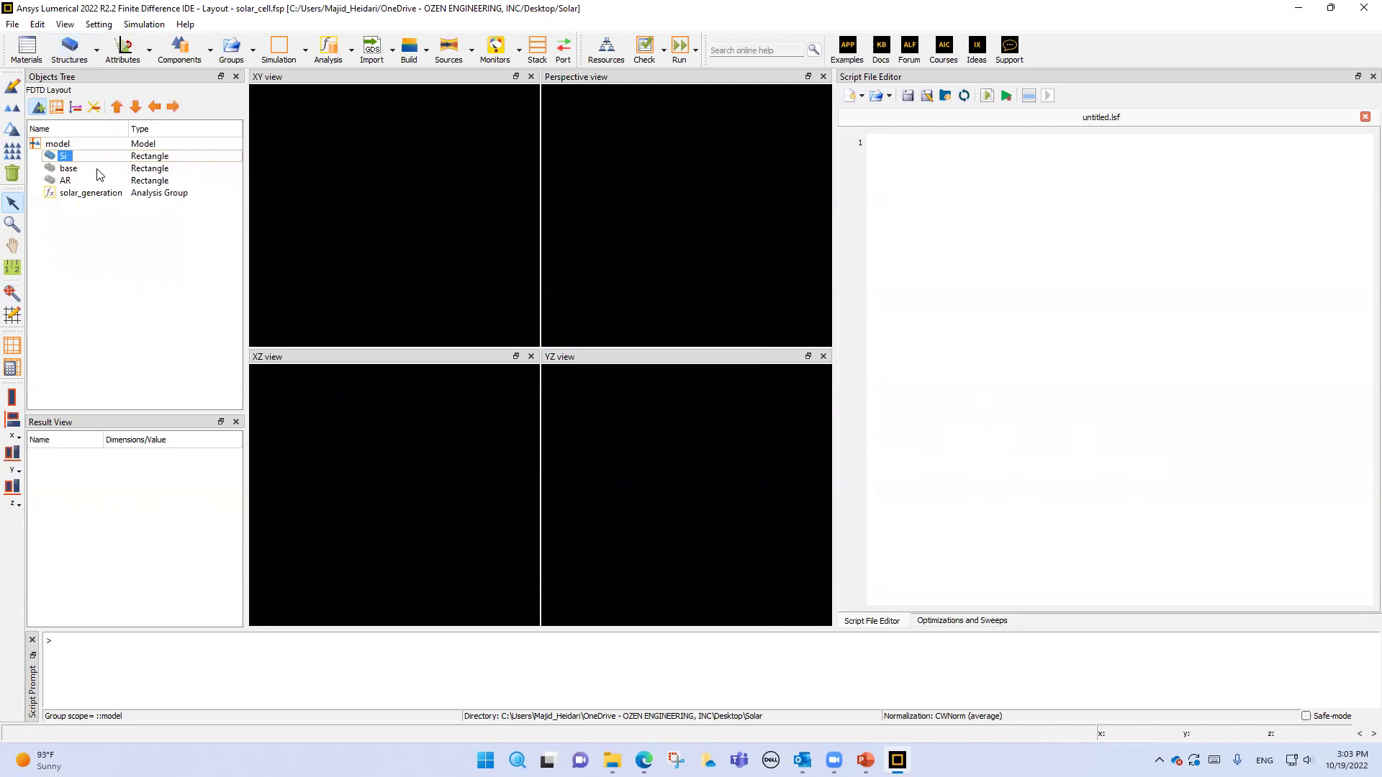
# Add a circle structure to the model.
pyautogui.click(97, 56)
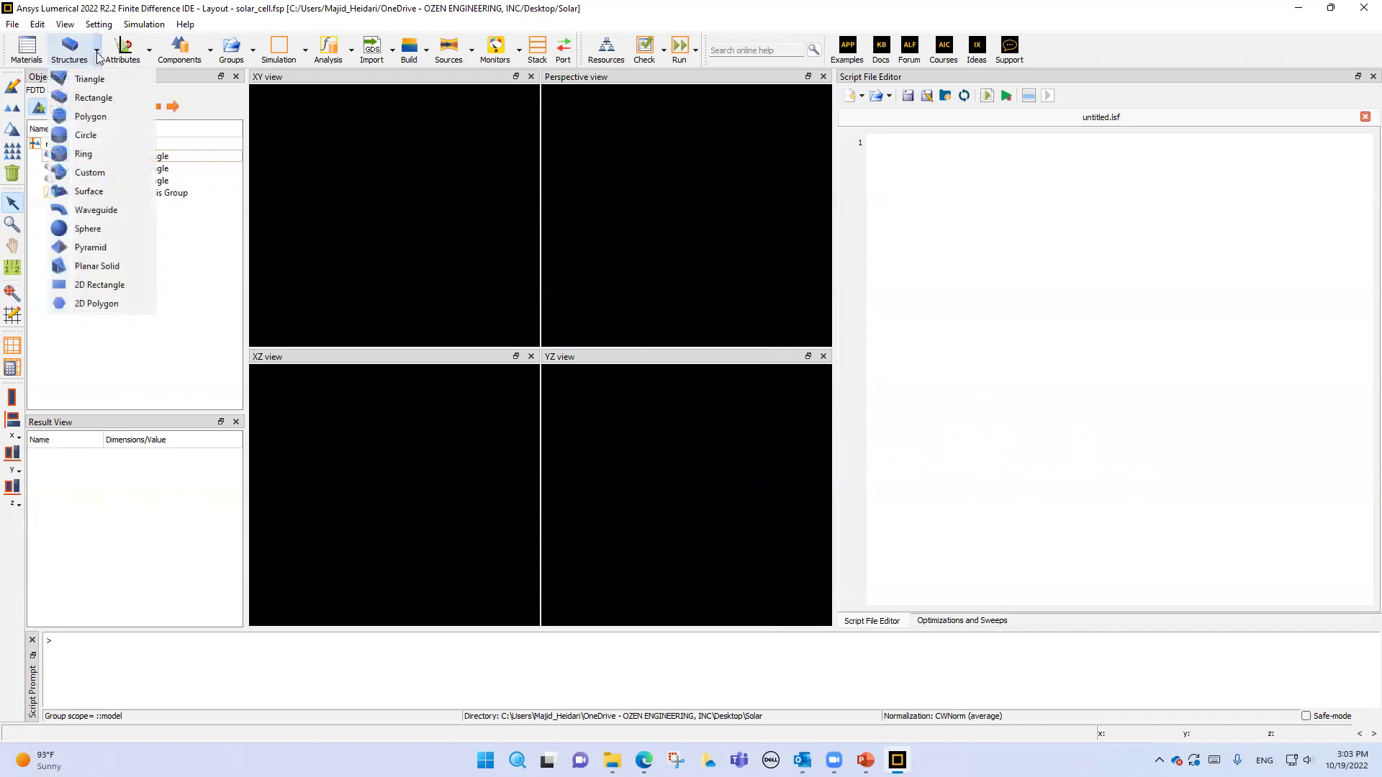
pyautogui.click(85, 135)
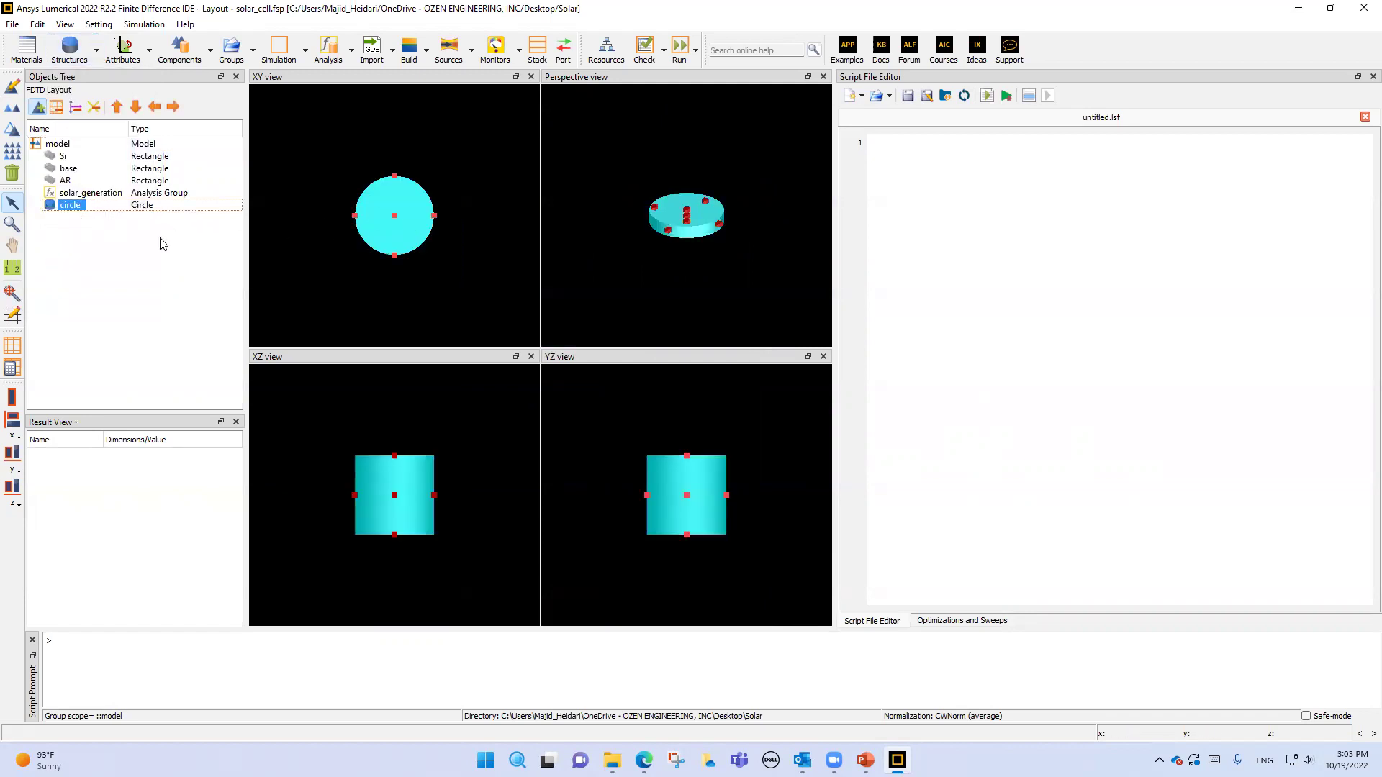
pyautogui.click(99, 250)
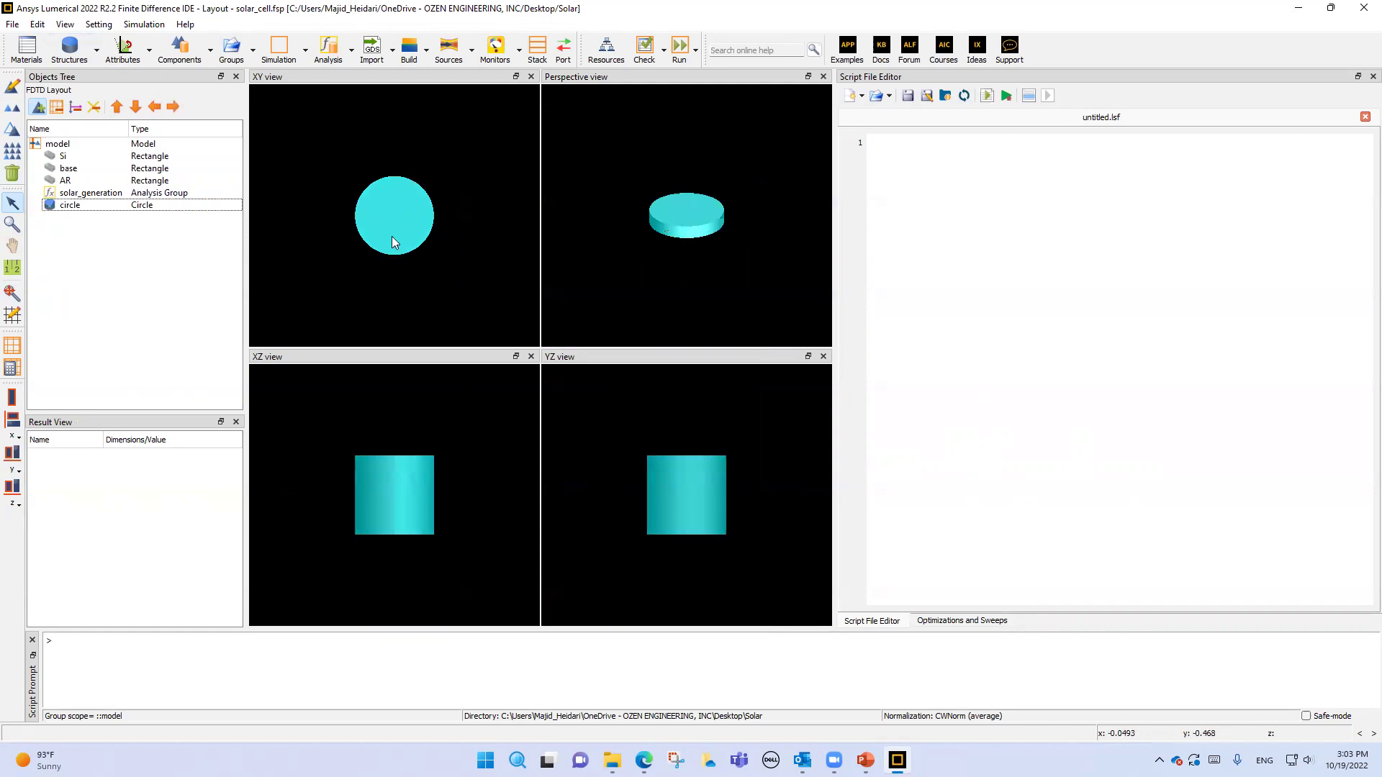
# Review the circle's geometry and material settings without changing them, and delete the circle from the model.
pyautogui.click(67, 206)
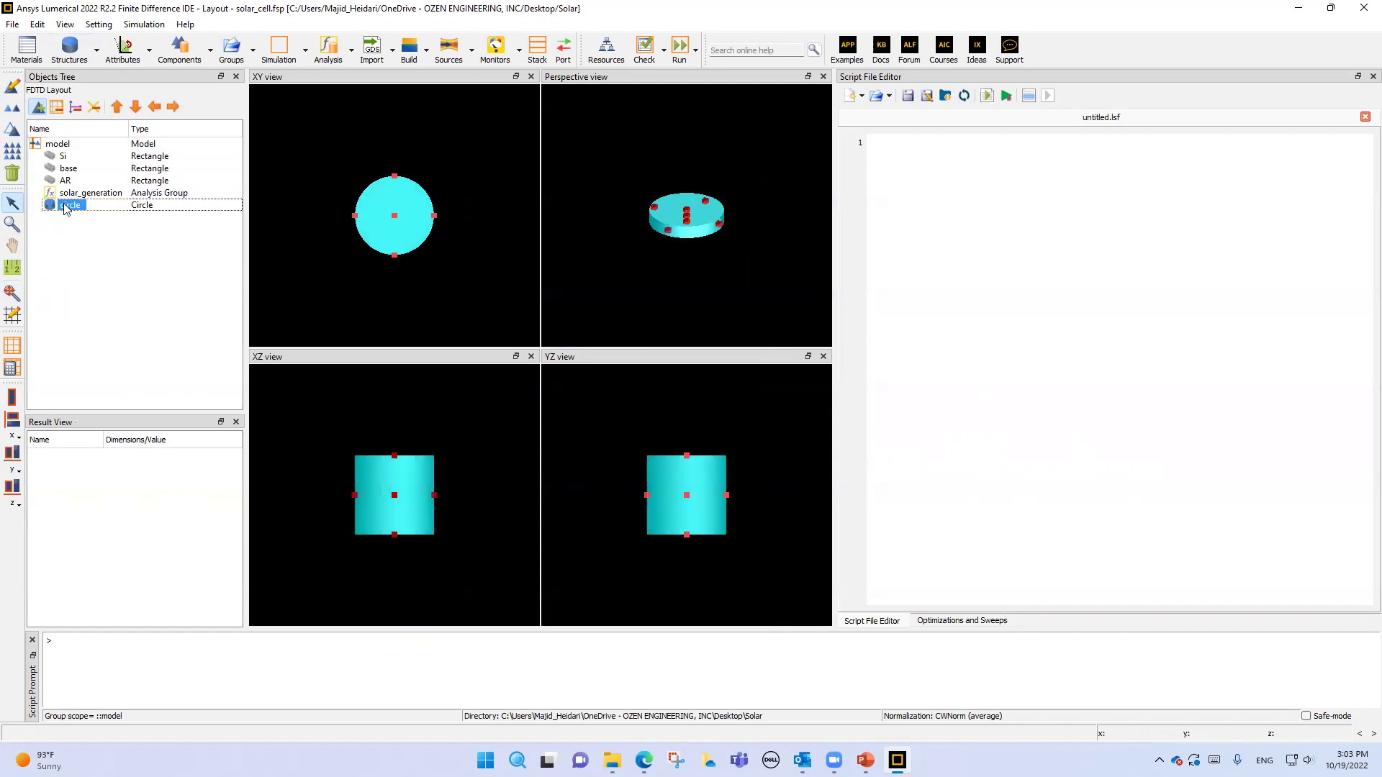
pyautogui.rightClick(66, 206)
pyautogui.click(85, 214)
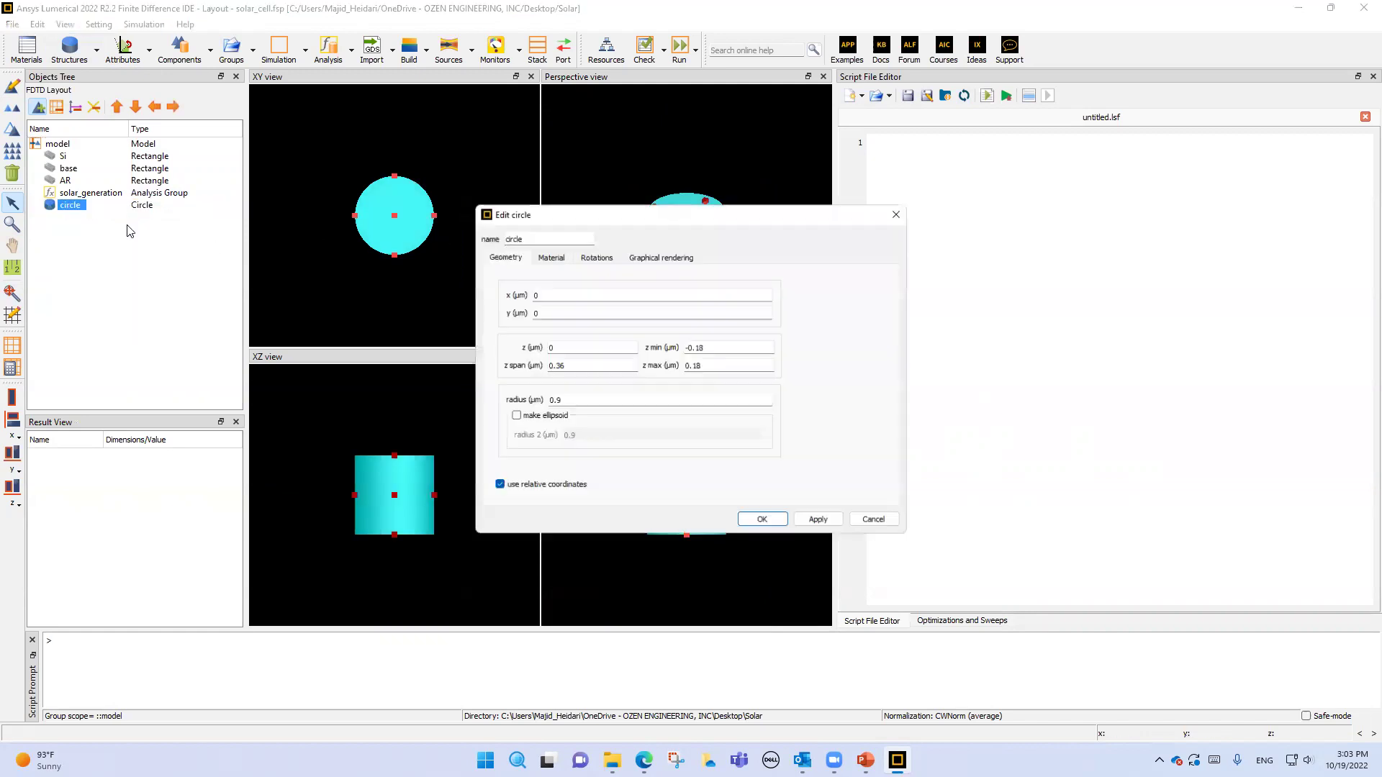
pyautogui.click(533, 294)
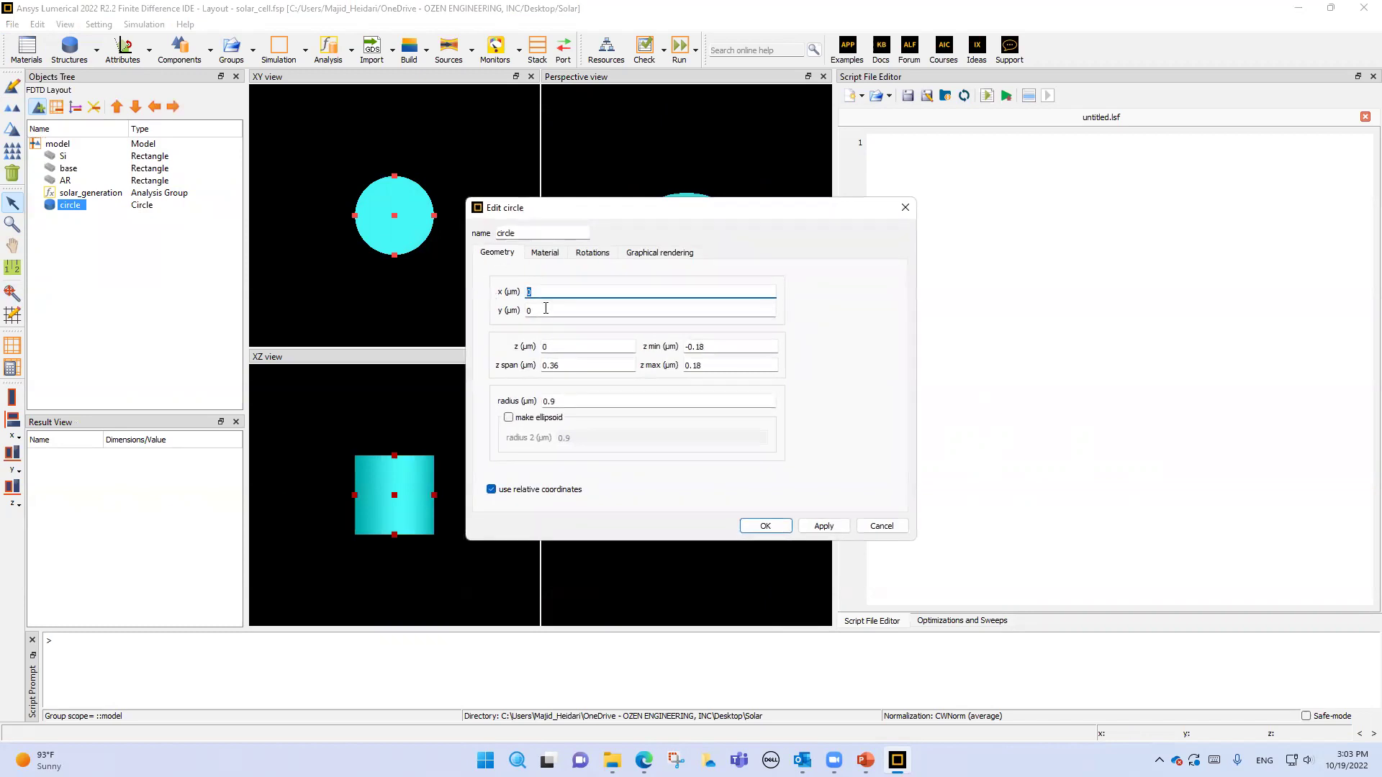
pyautogui.press('Tab')
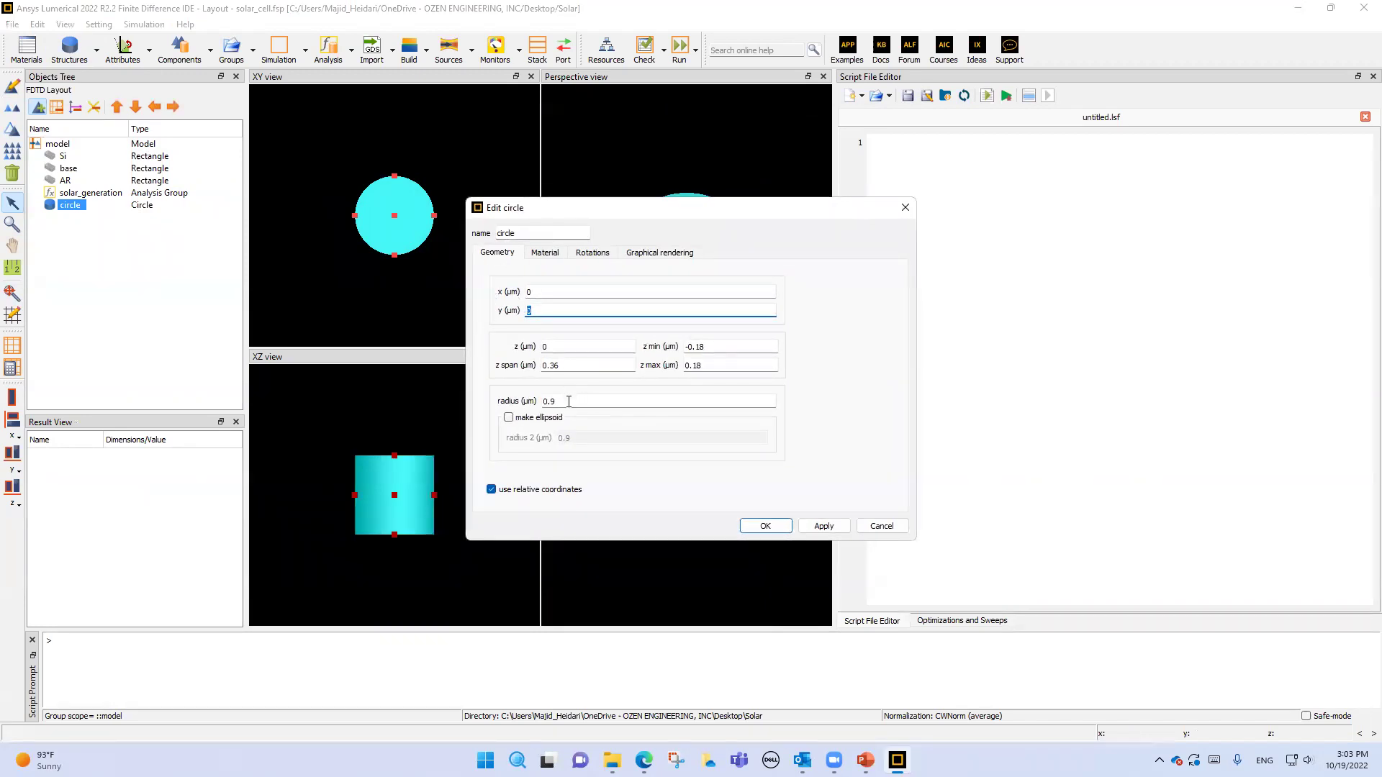
pyautogui.click(551, 252)
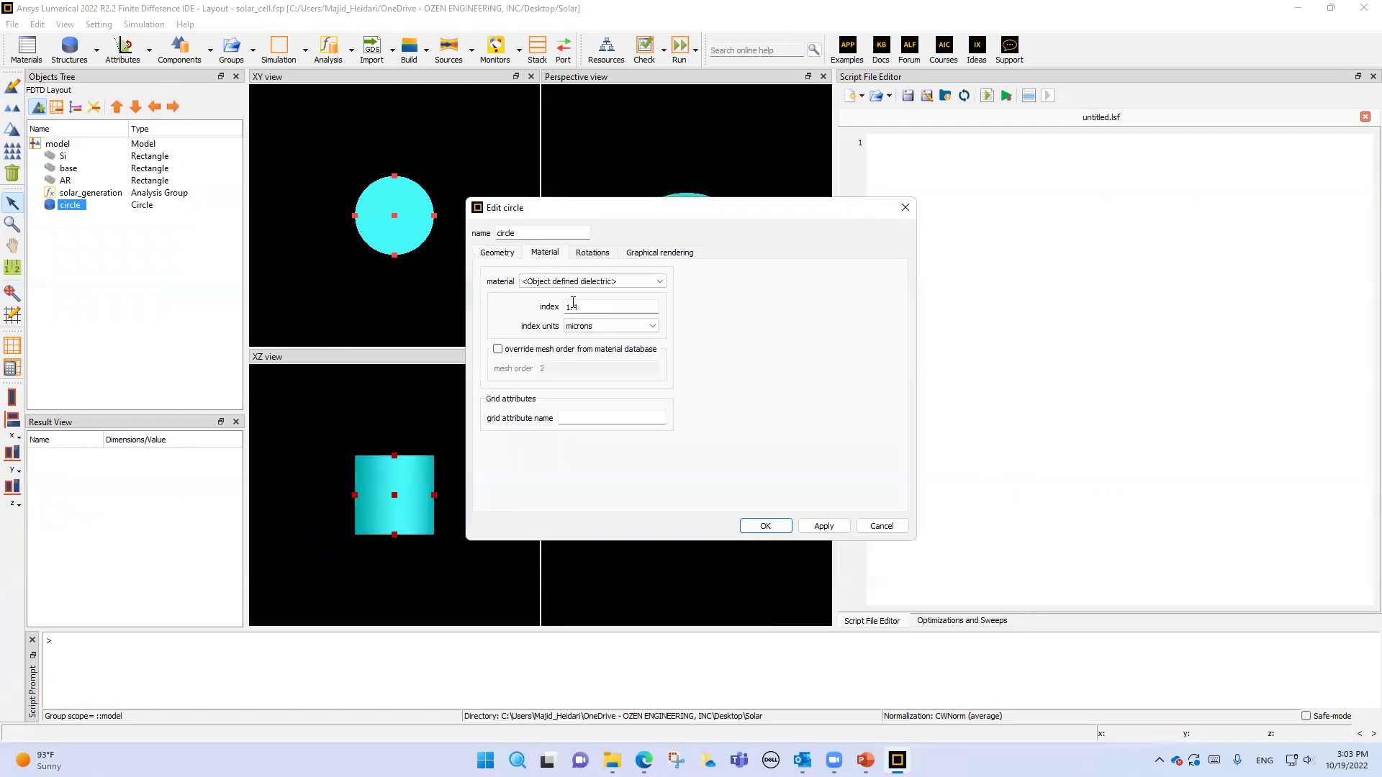
pyautogui.click(881, 527)
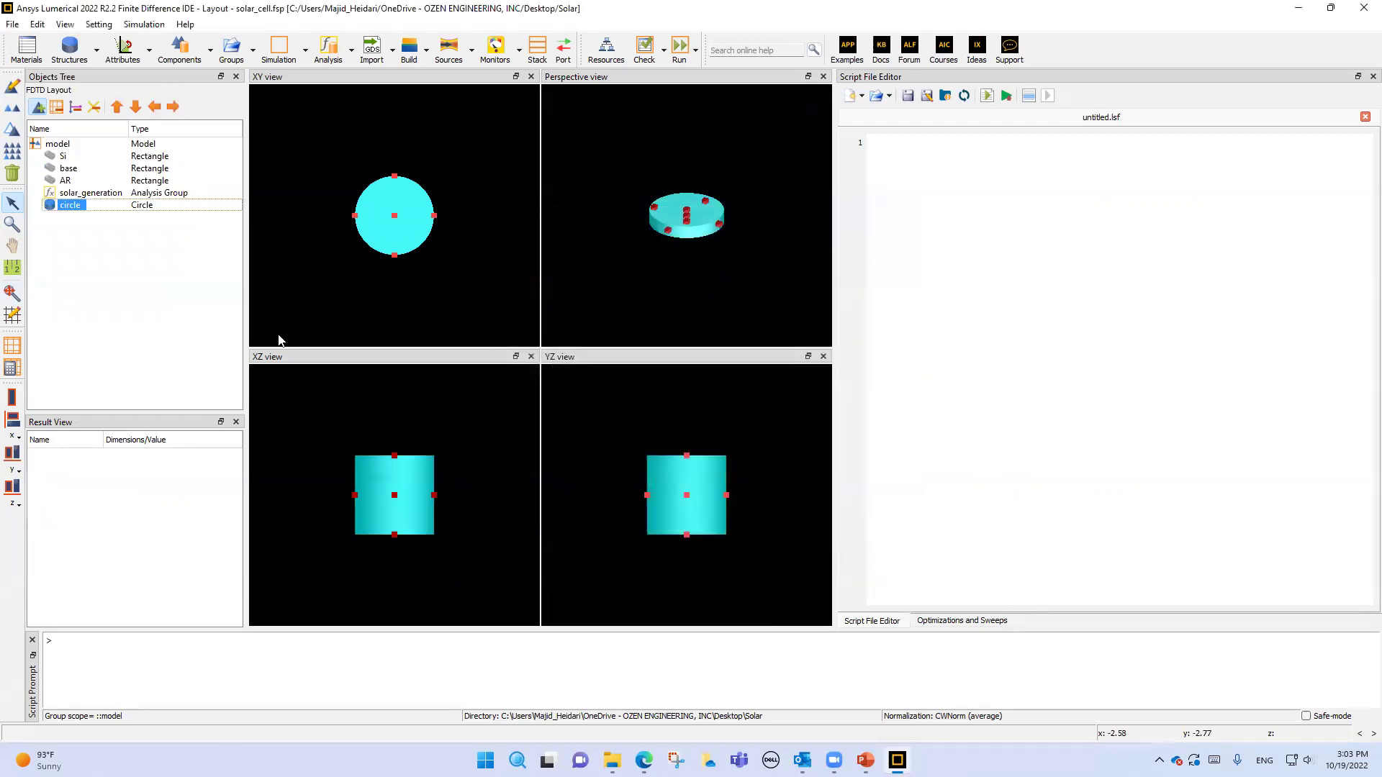
pyautogui.rightClick(64, 209)
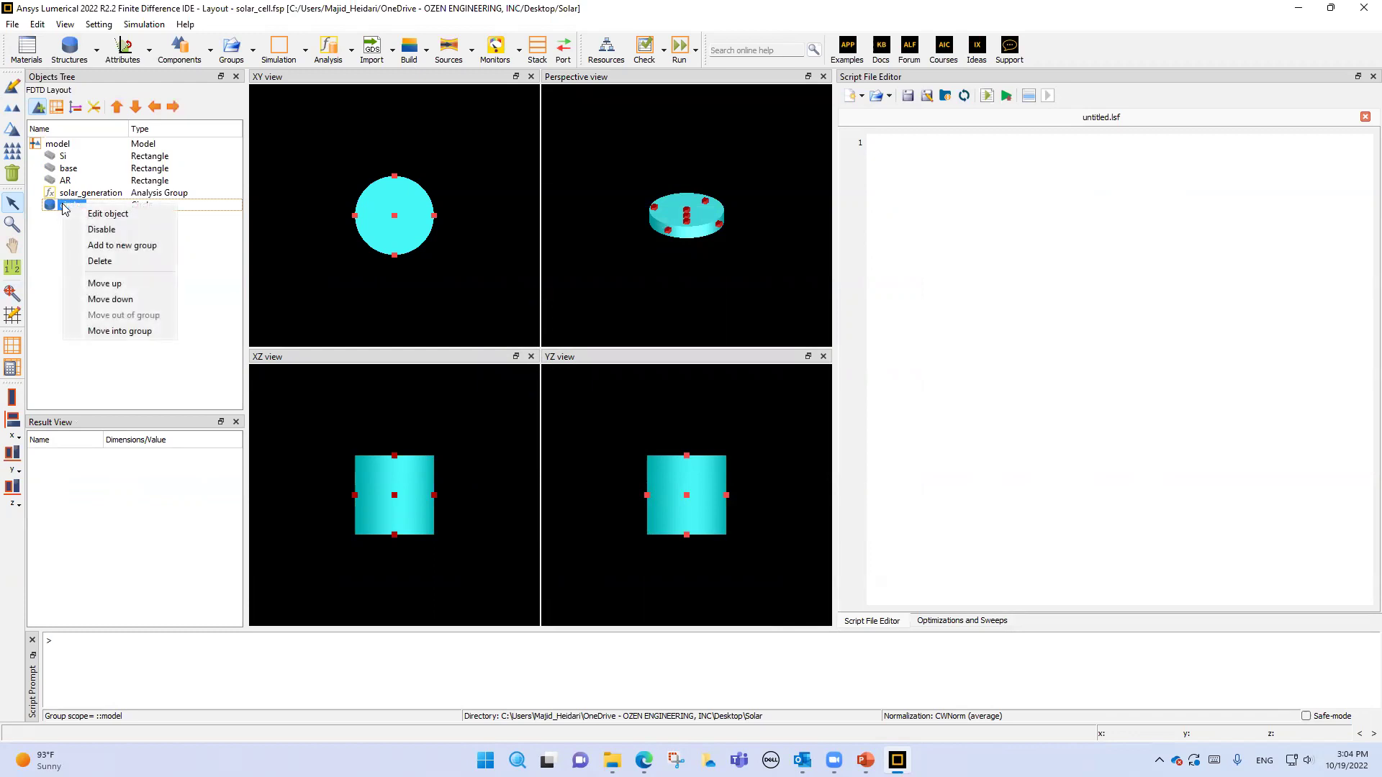
pyautogui.click(99, 261)
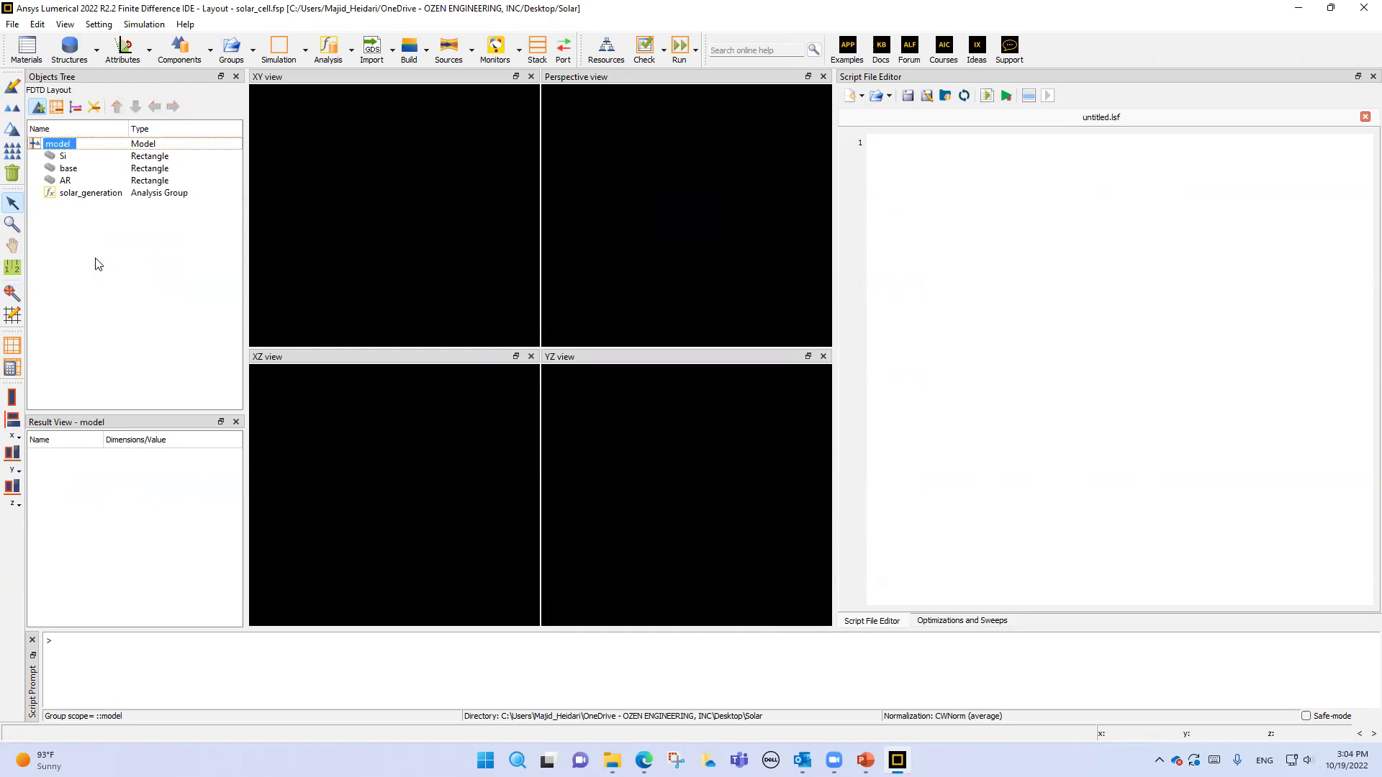
# Enable the base rectangle again.
pyautogui.click(68, 170)
pyautogui.rightClick(69, 175)
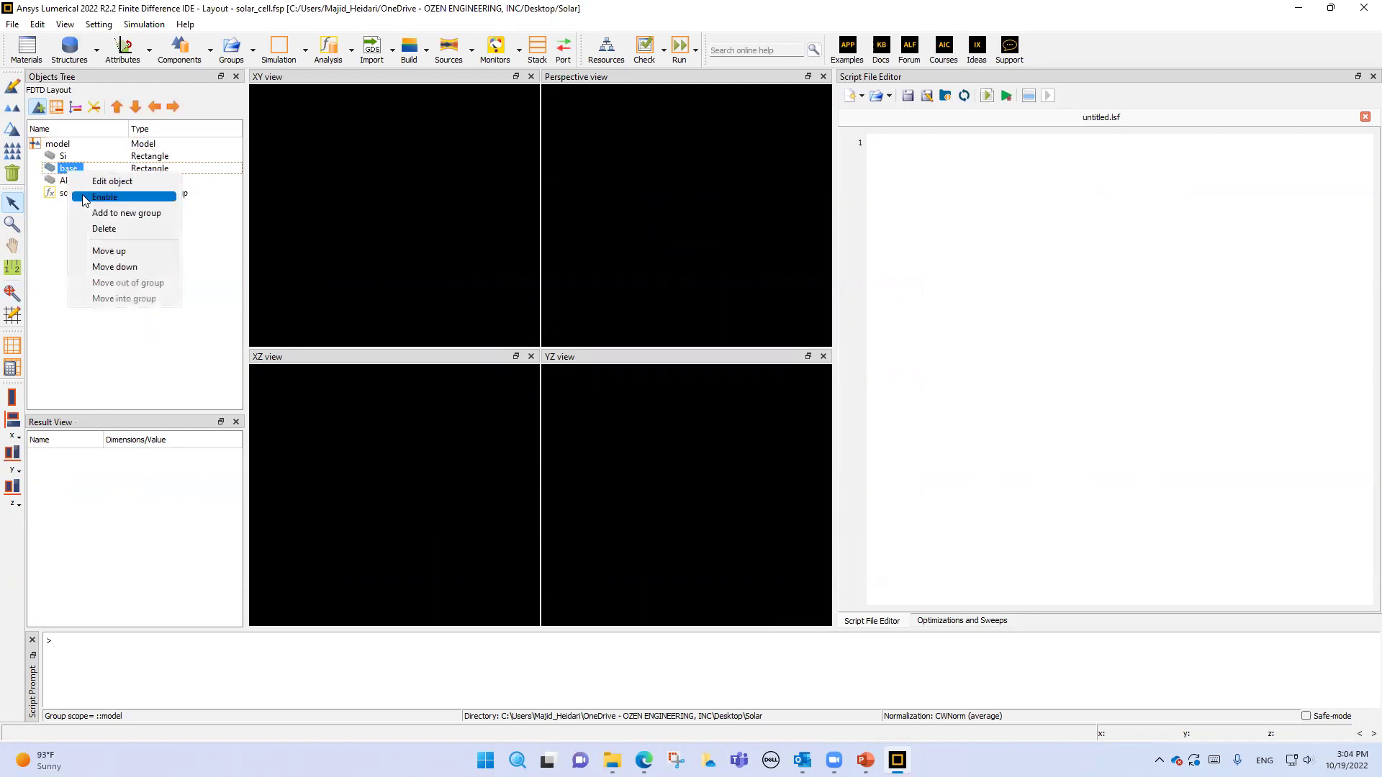
pyautogui.click(85, 200)
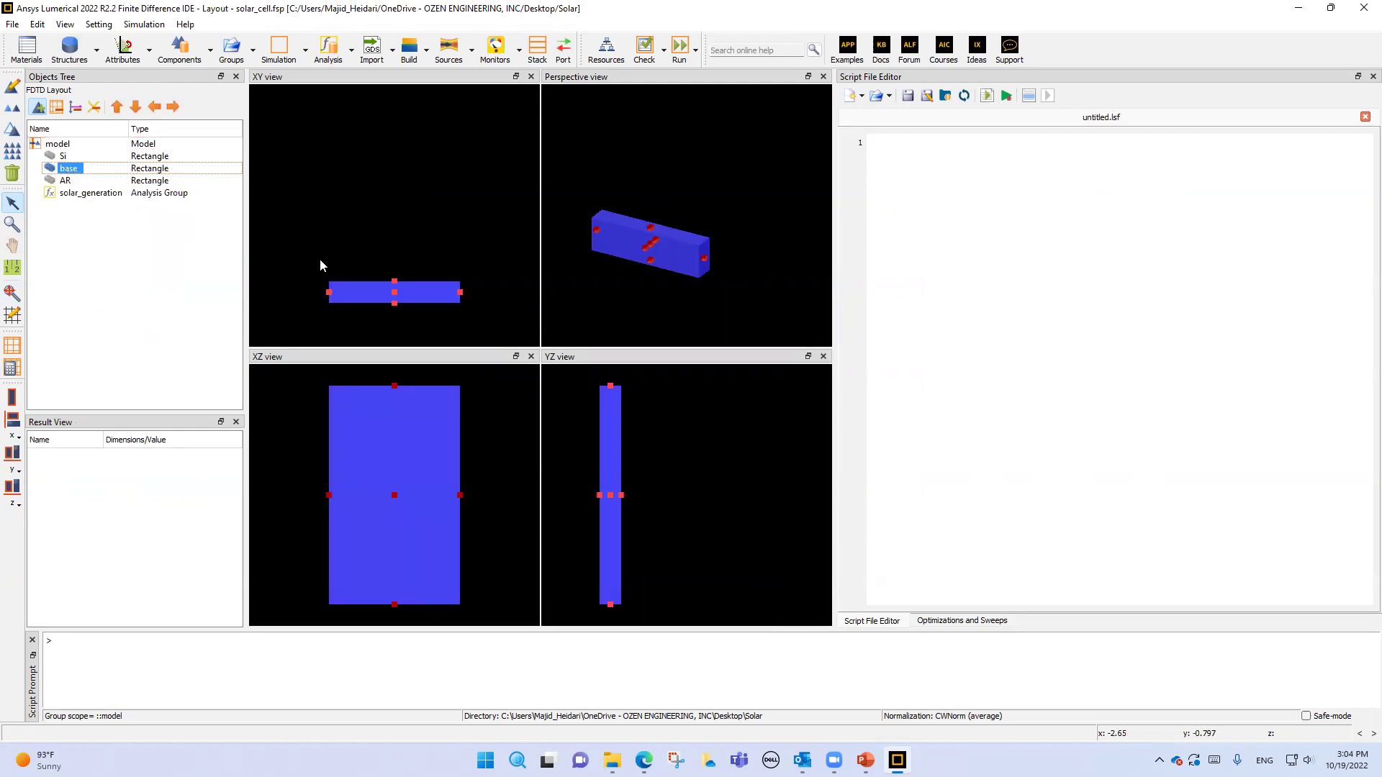
# Review the base rectangle's position and span settings without changing them.
pyautogui.rightClick(51, 170)
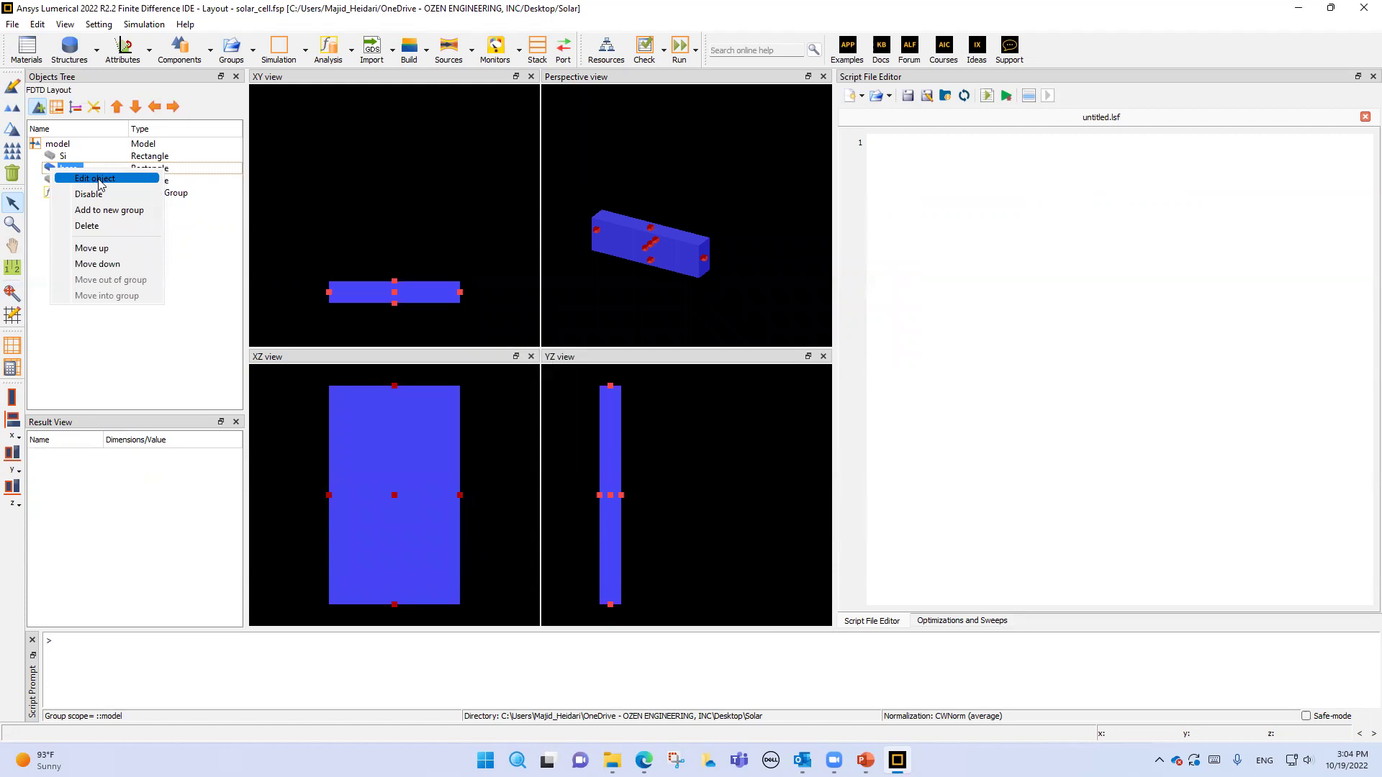
pyautogui.click(99, 181)
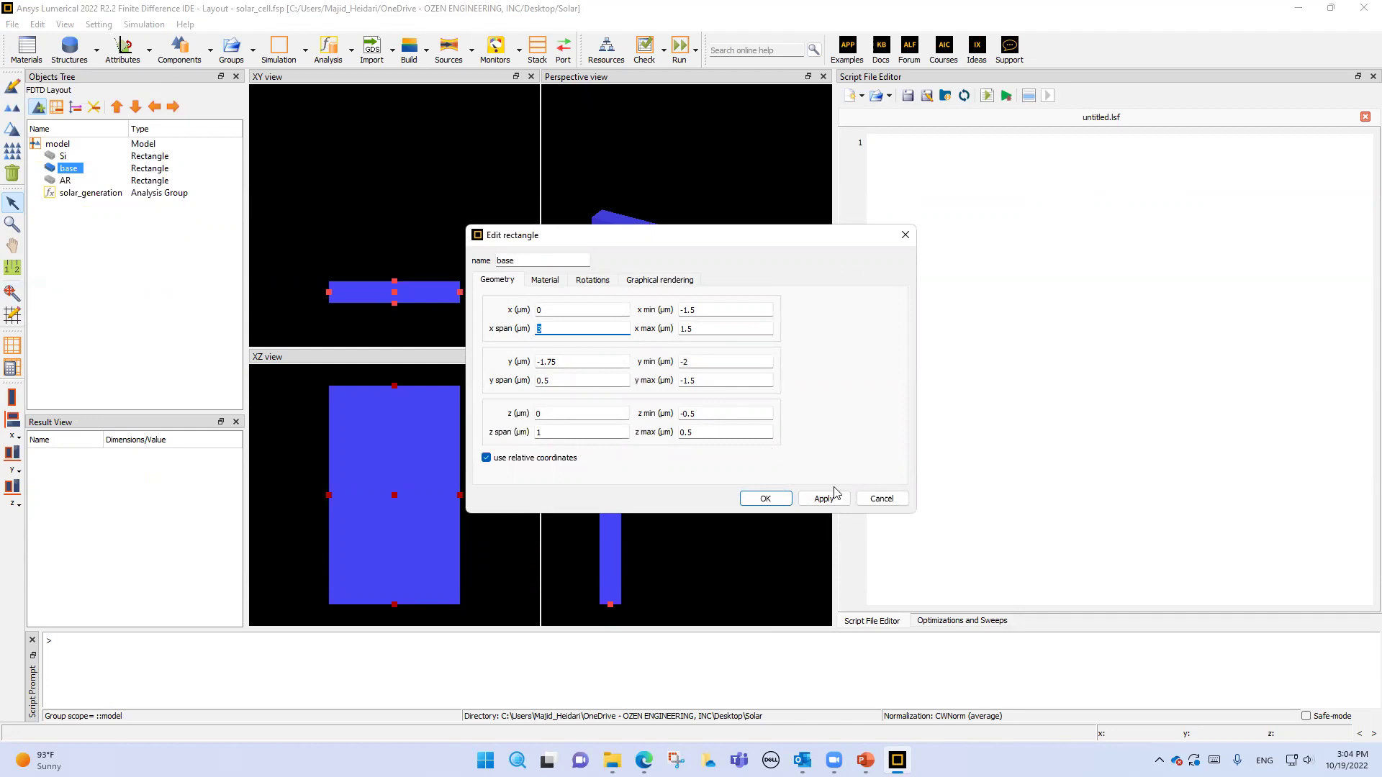
pyautogui.click(893, 499)
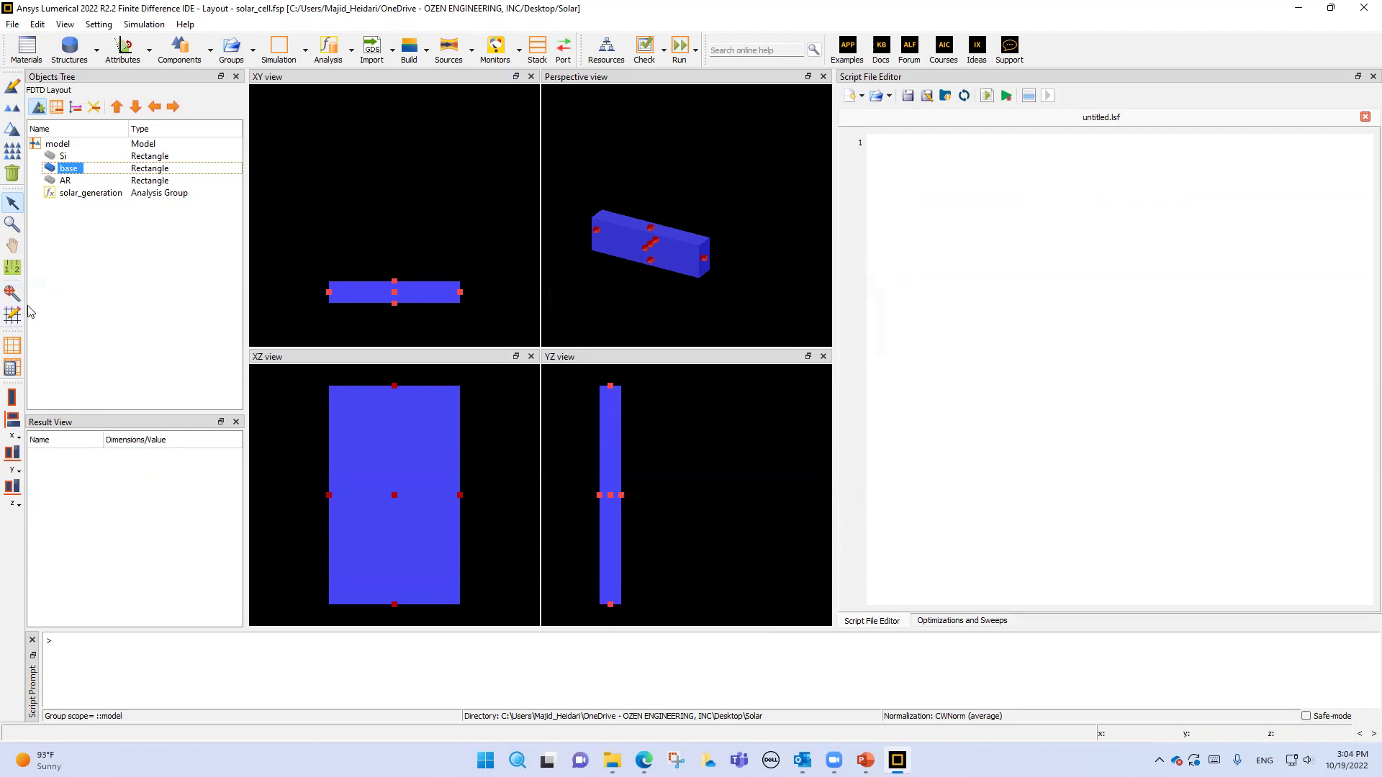
# Measure the base rectangle's width along x in the XY view with the ruler.
pyautogui.click(12, 268)
pyautogui.moveTo(337, 293); pyautogui.dragTo(462, 293)
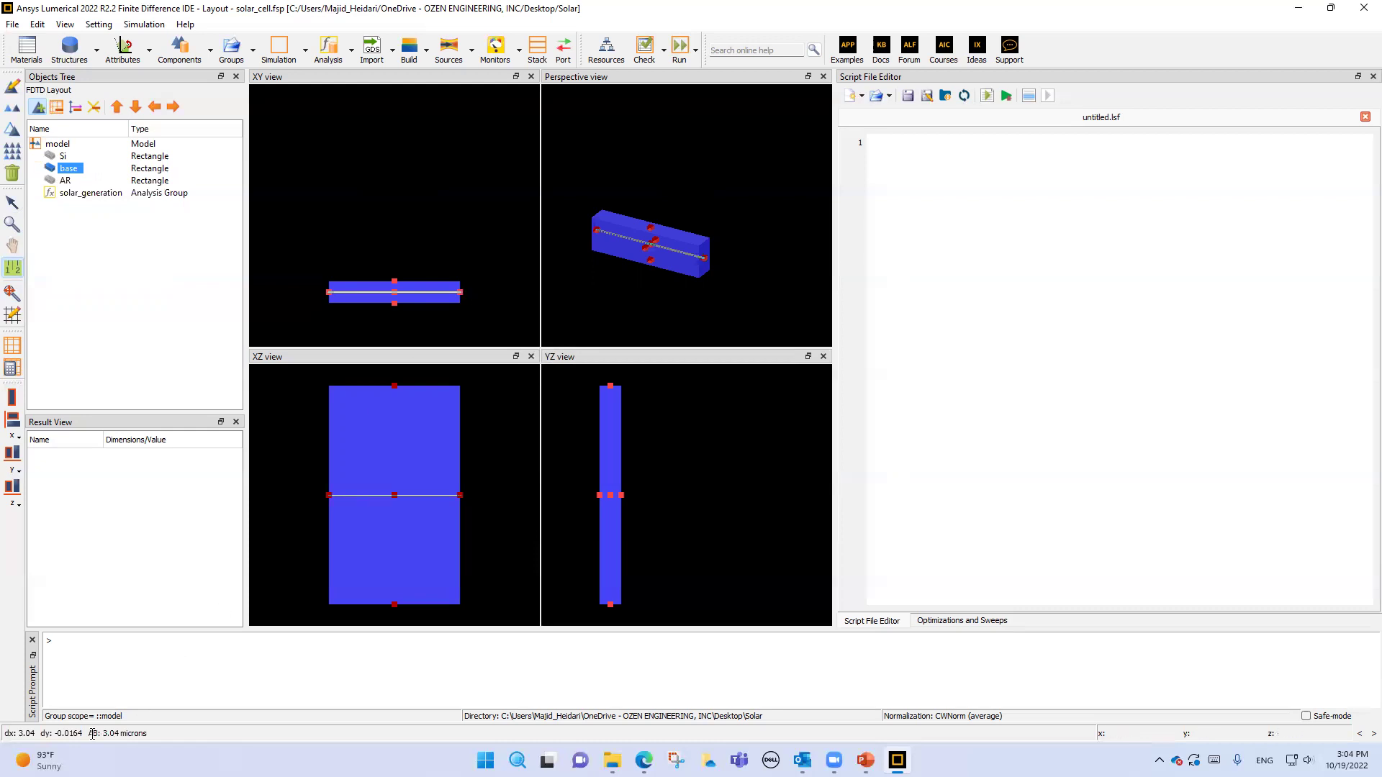
pyautogui.click(135, 280)
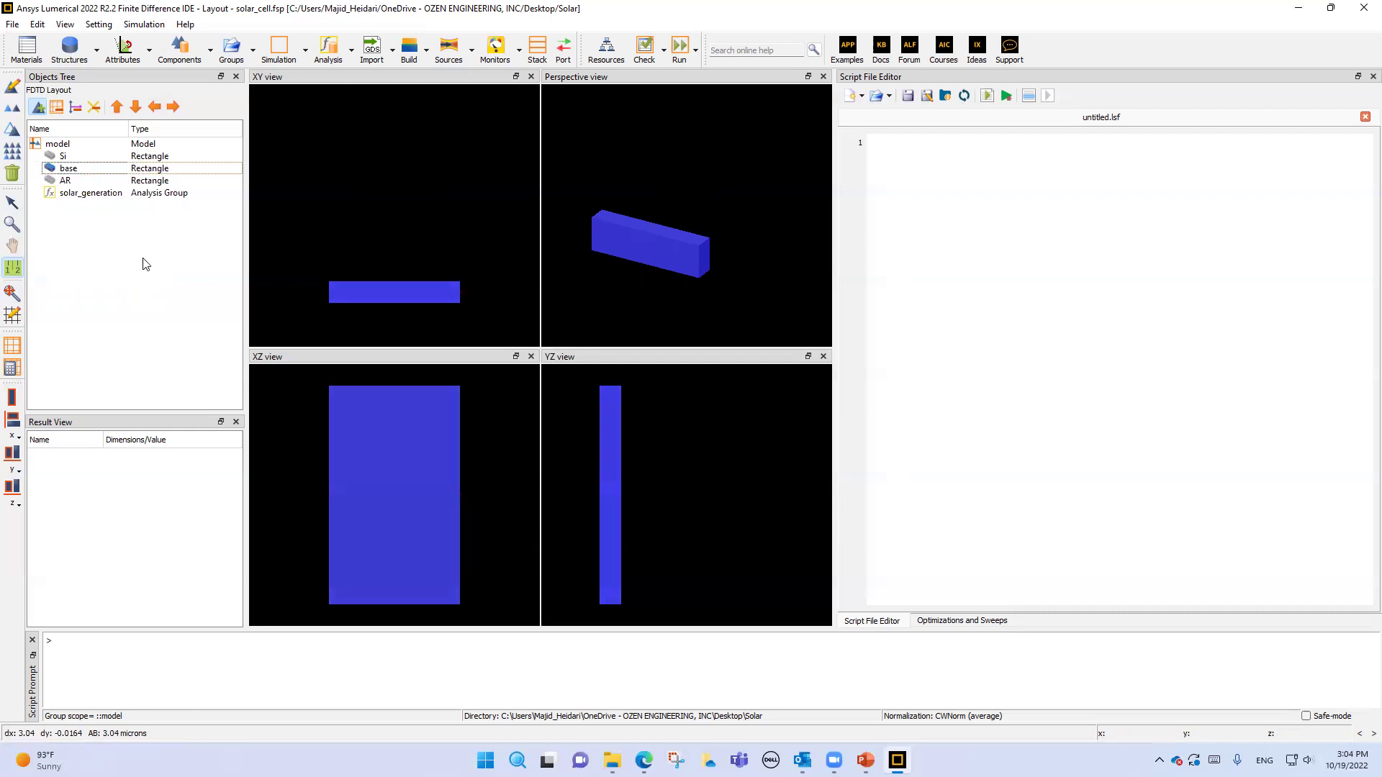
# Check the base rectangle's x span and y span settings, and measure its thickness along y in the XY view.
pyautogui.rightClick(70, 175)
pyautogui.click(93, 181)
pyautogui.doubleClick(553, 330)
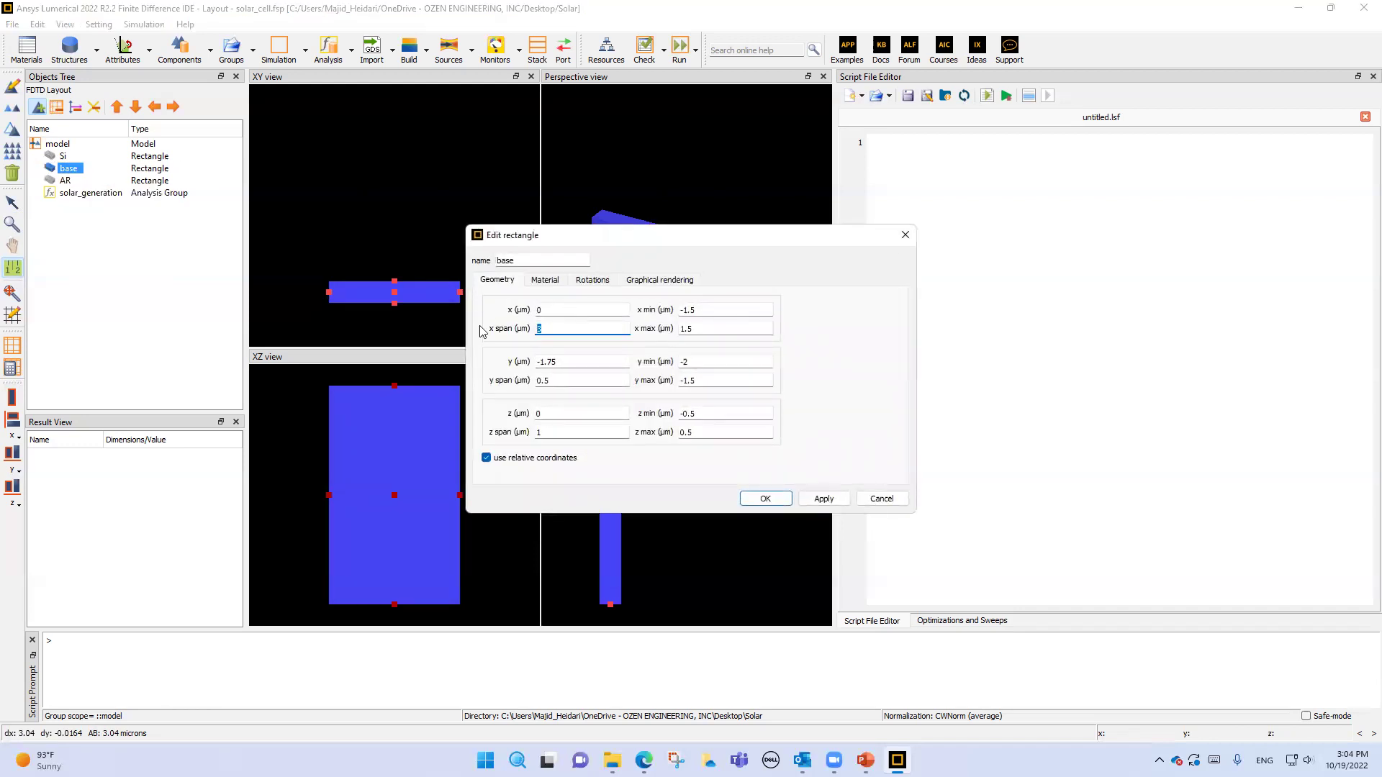
pyautogui.doubleClick(553, 382)
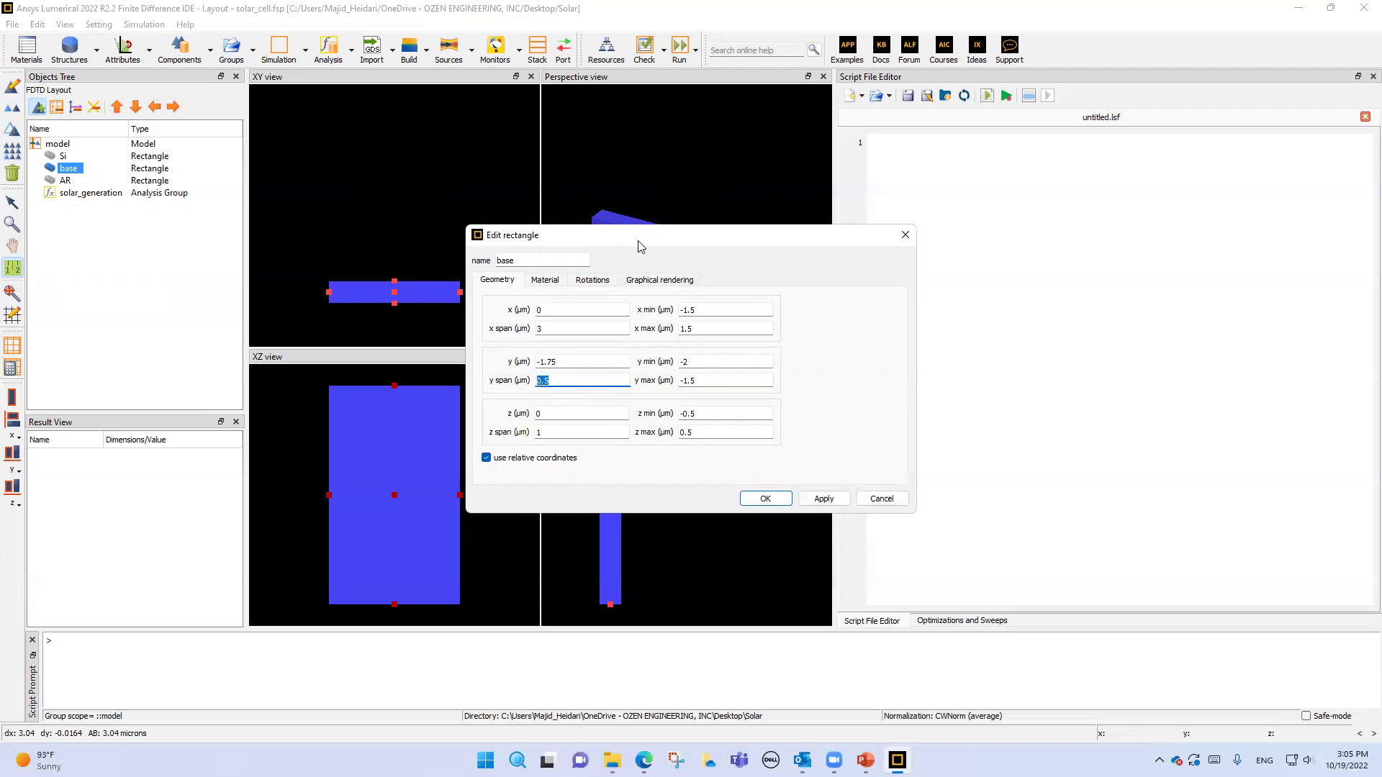
pyautogui.click(883, 498)
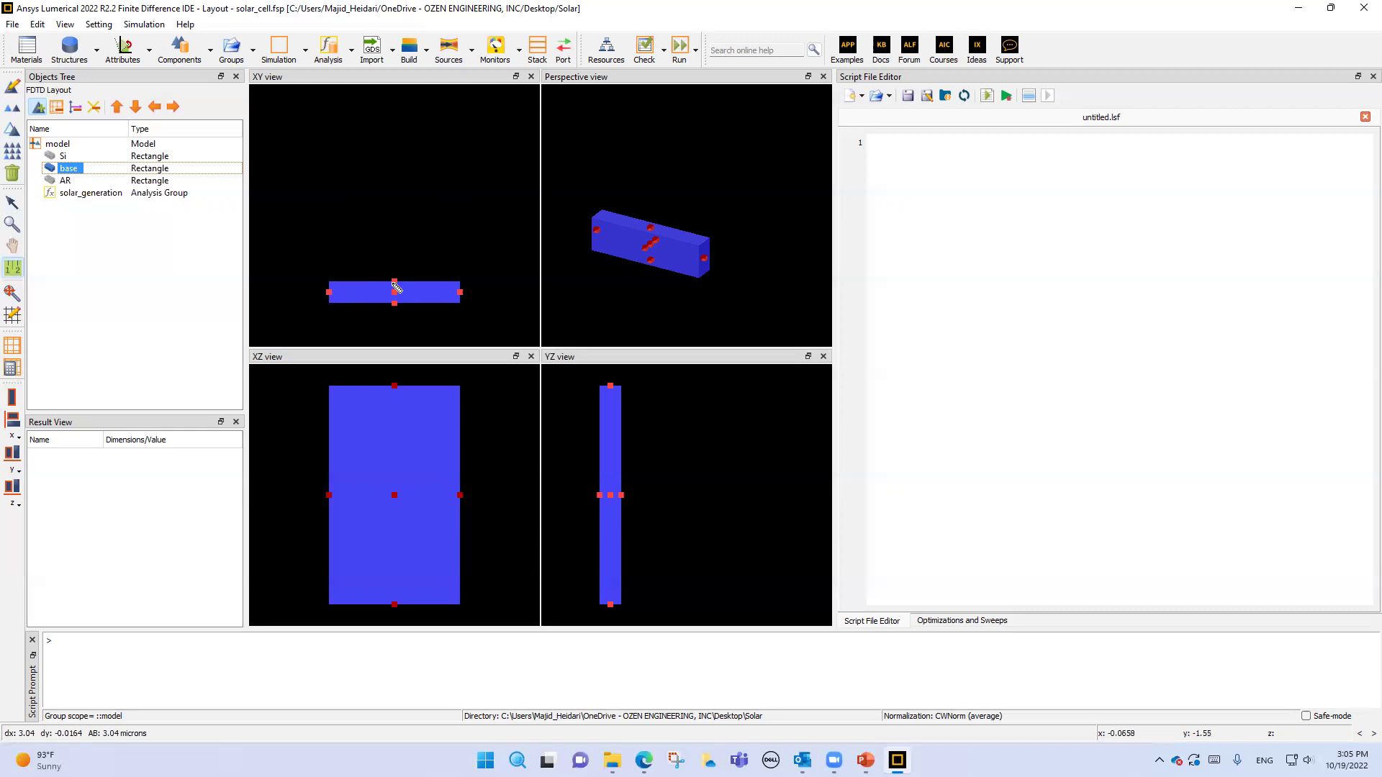
pyautogui.moveTo(391, 282); pyautogui.dragTo(391, 303)
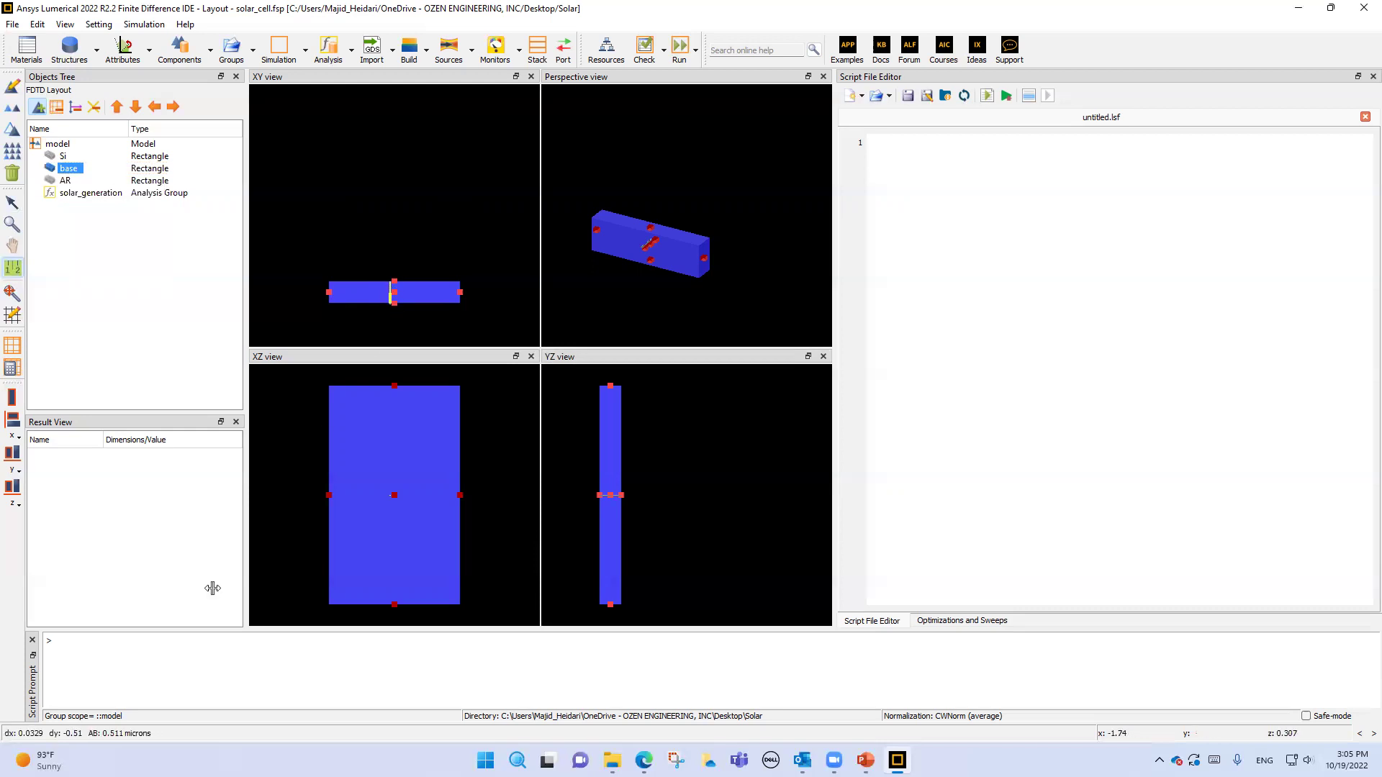
pyautogui.click(92, 229)
# Check which material is assigned to the base rectangle without changing it.
pyautogui.click(64, 168)
pyautogui.rightClick(65, 168)
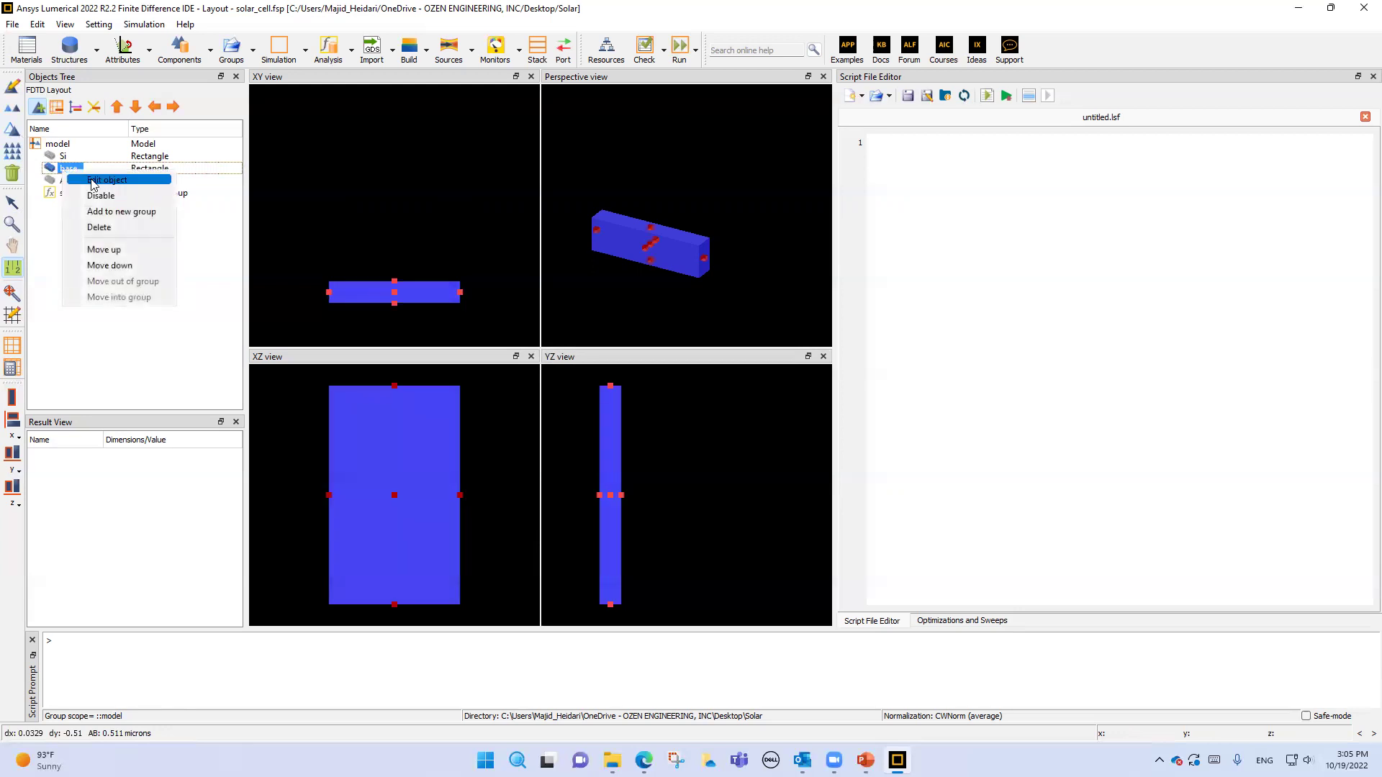
pyautogui.click(80, 177)
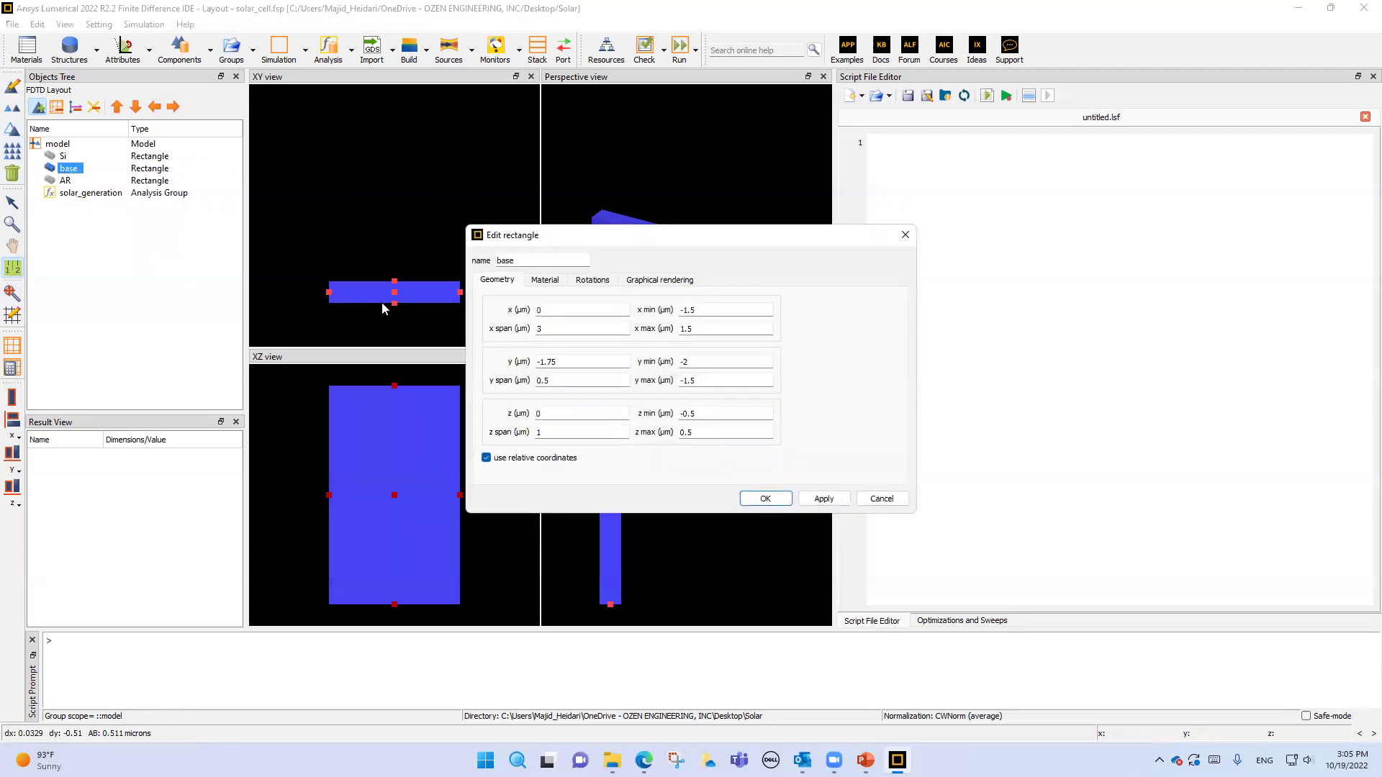
pyautogui.click(550, 284)
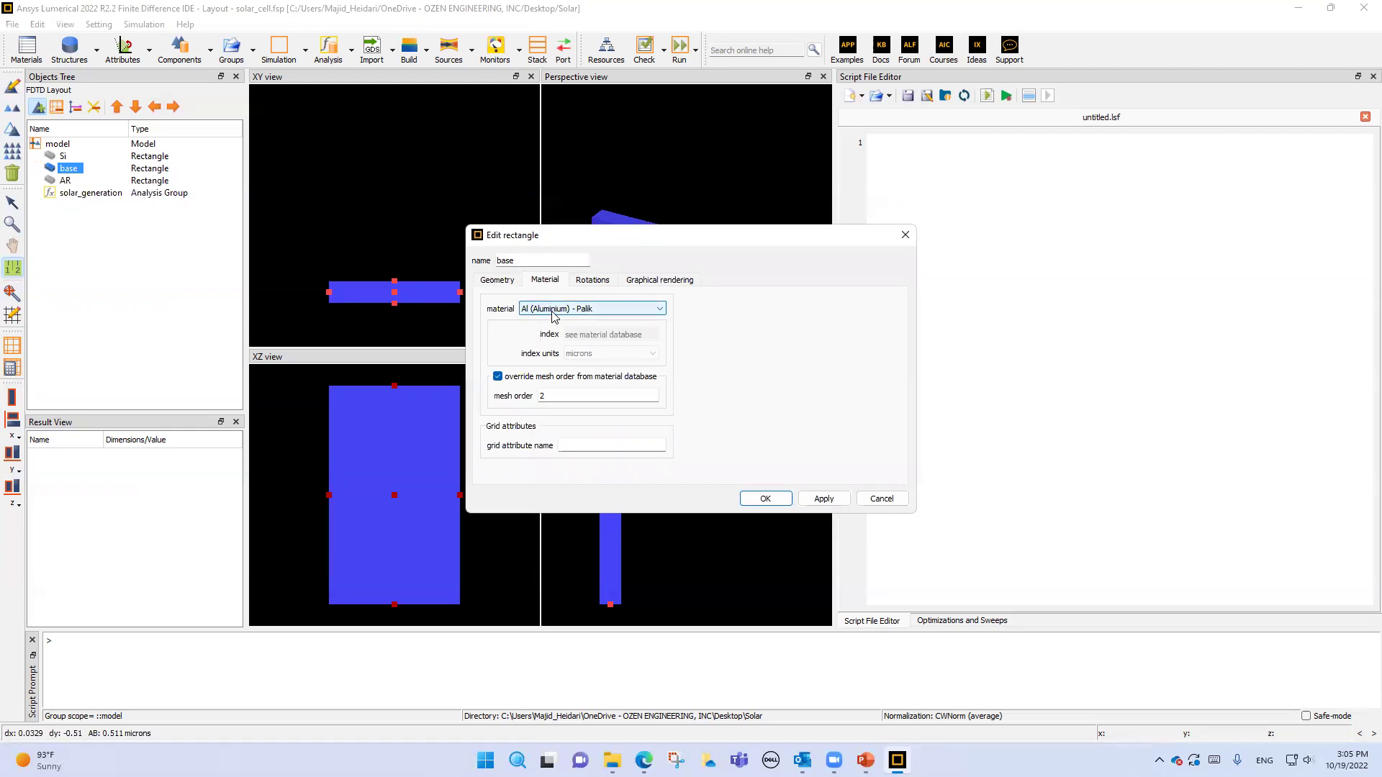
pyautogui.click(882, 498)
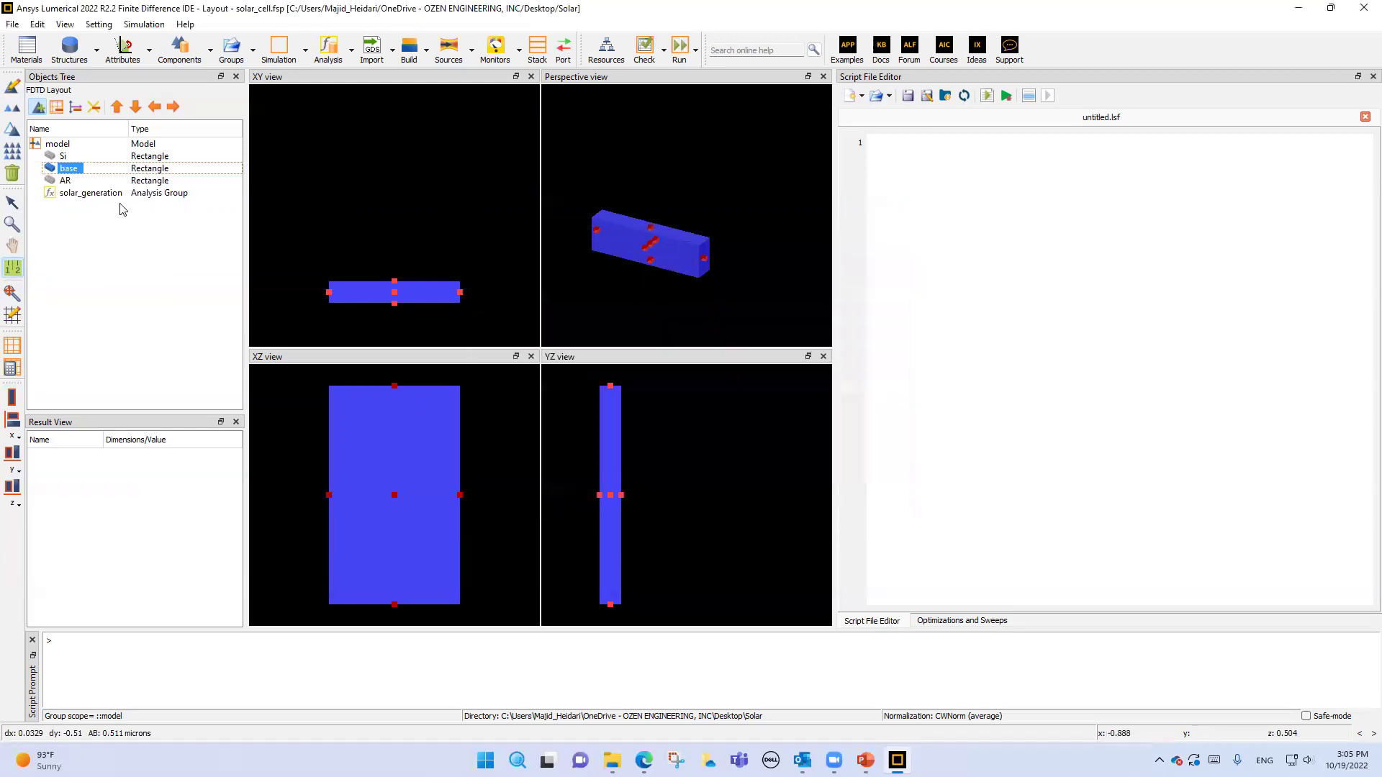
# Examine the Al (Aluminium) - Palik entry and its index data in the material database.
pyautogui.click(28, 52)
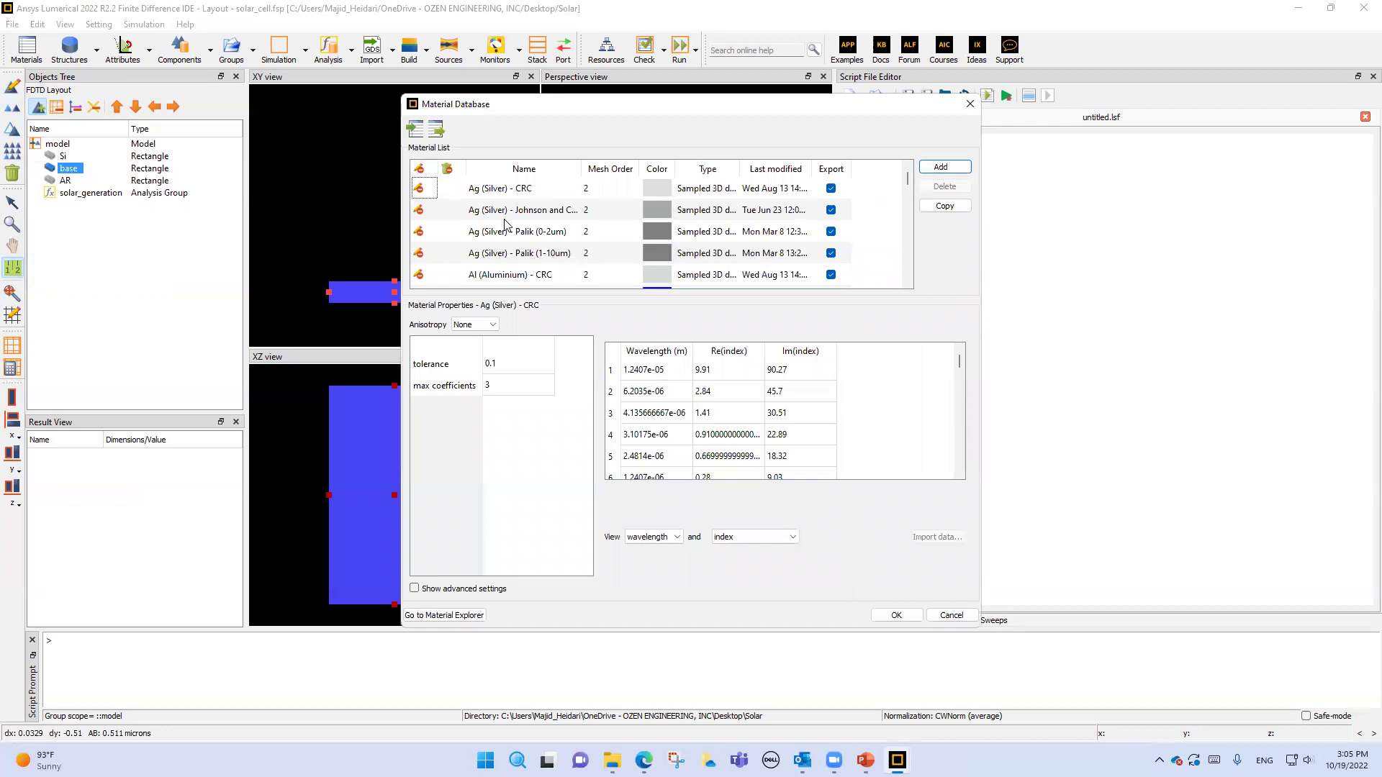
pyautogui.scroll(-1, 506, 224)
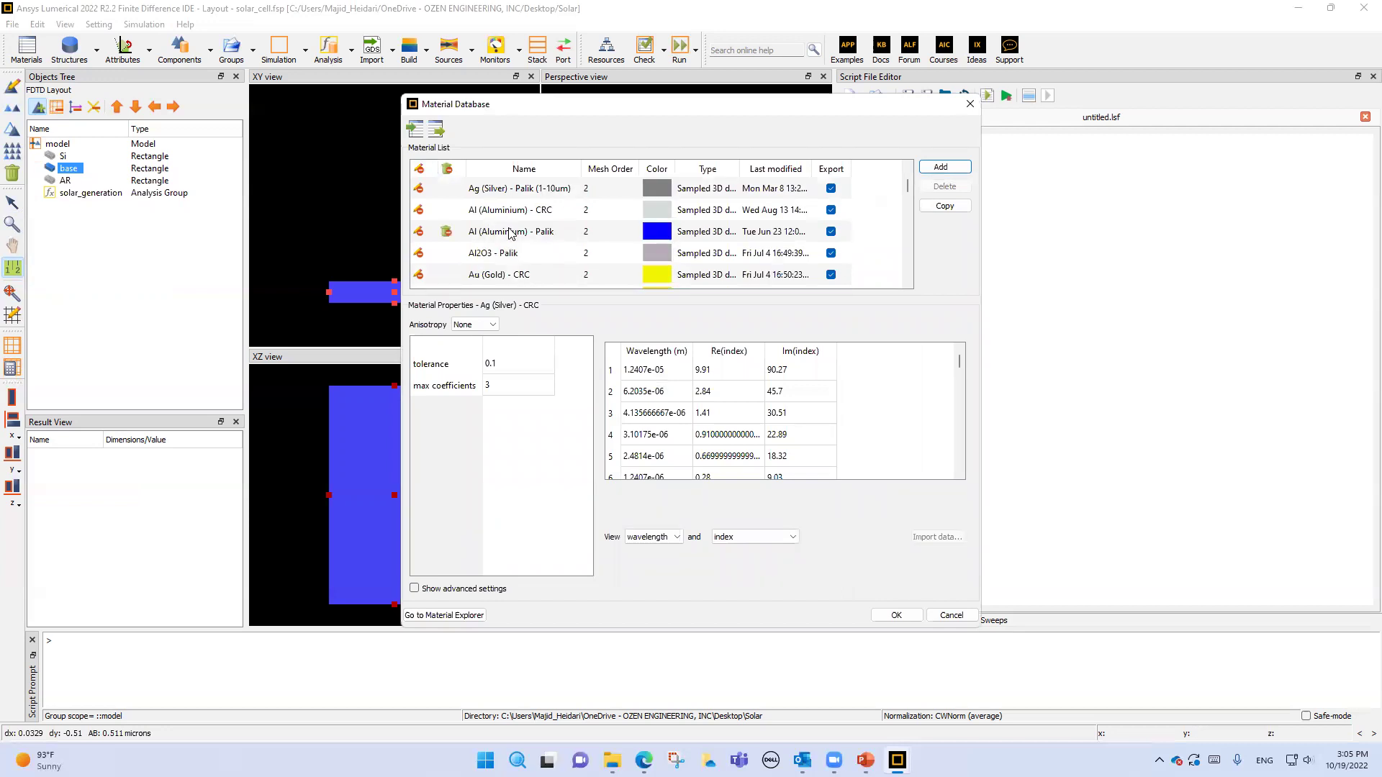
pyautogui.click(511, 238)
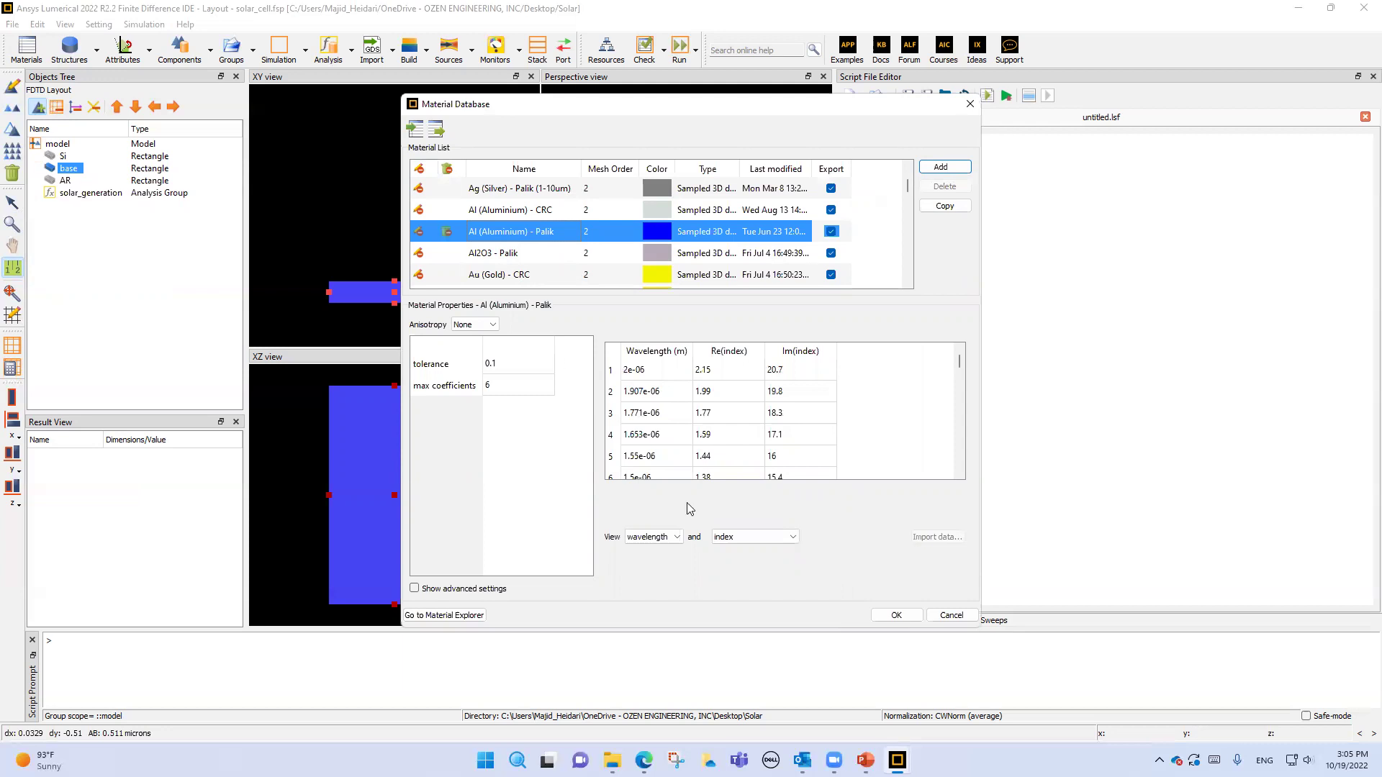
pyautogui.click(970, 105)
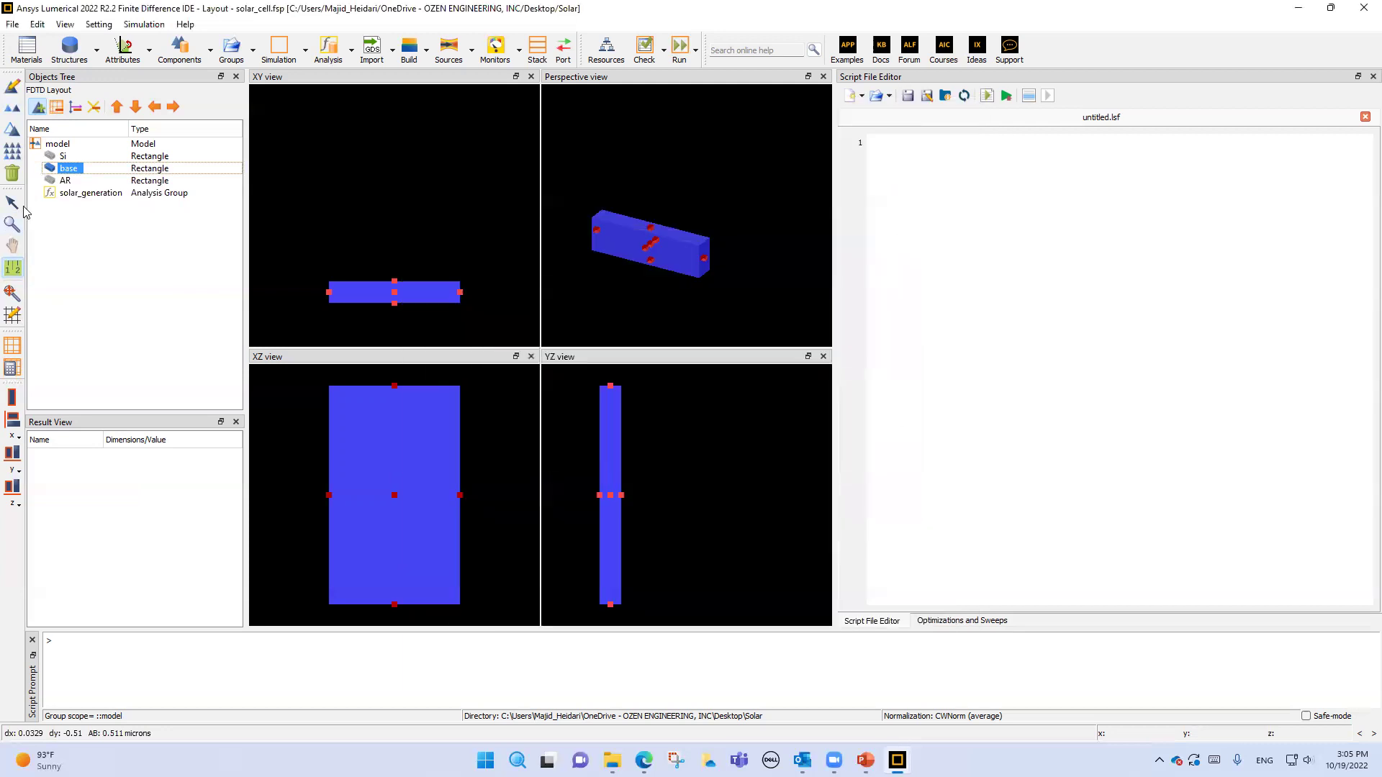
# Check the base rectangle's assigned material in its properties and close them without changes.
pyautogui.rightClick(68, 168)
pyautogui.click(83, 189)
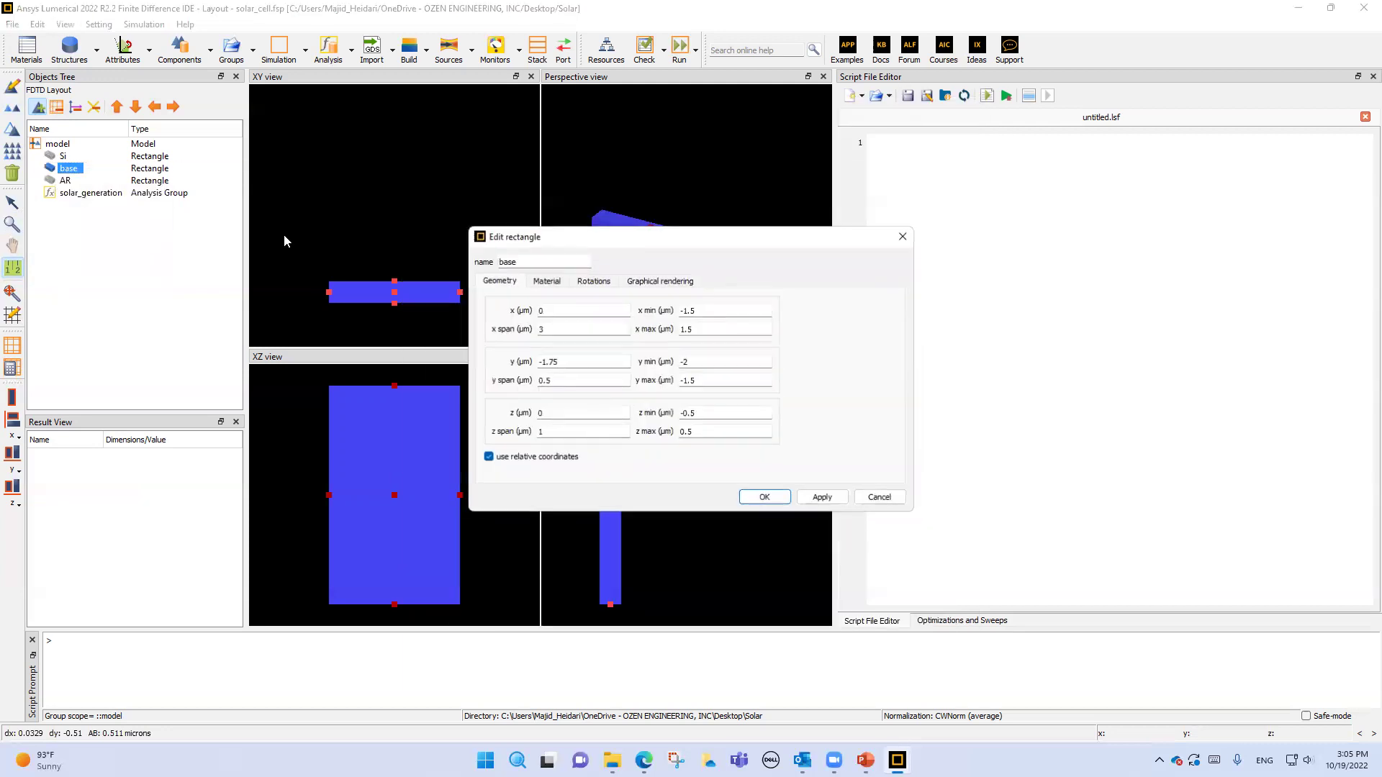
pyautogui.click(546, 282)
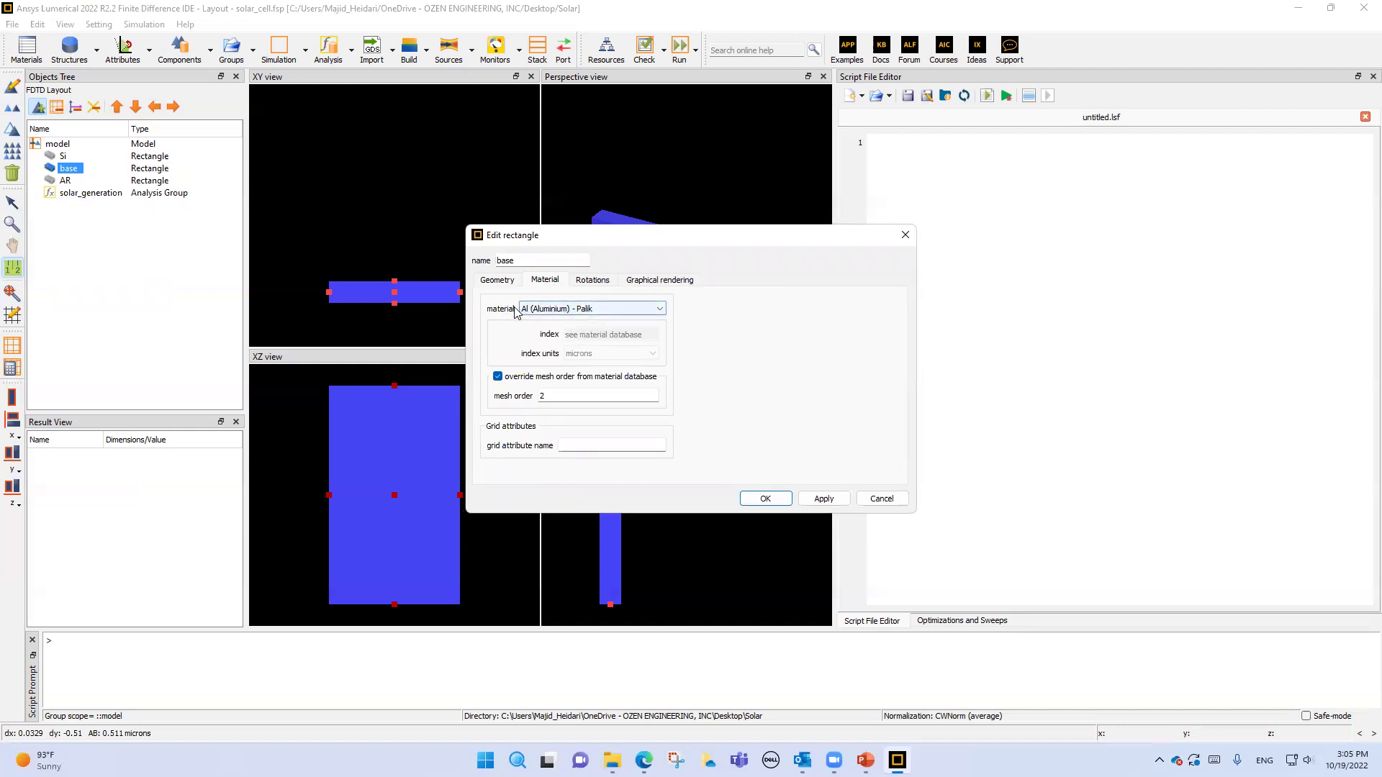
pyautogui.click(882, 499)
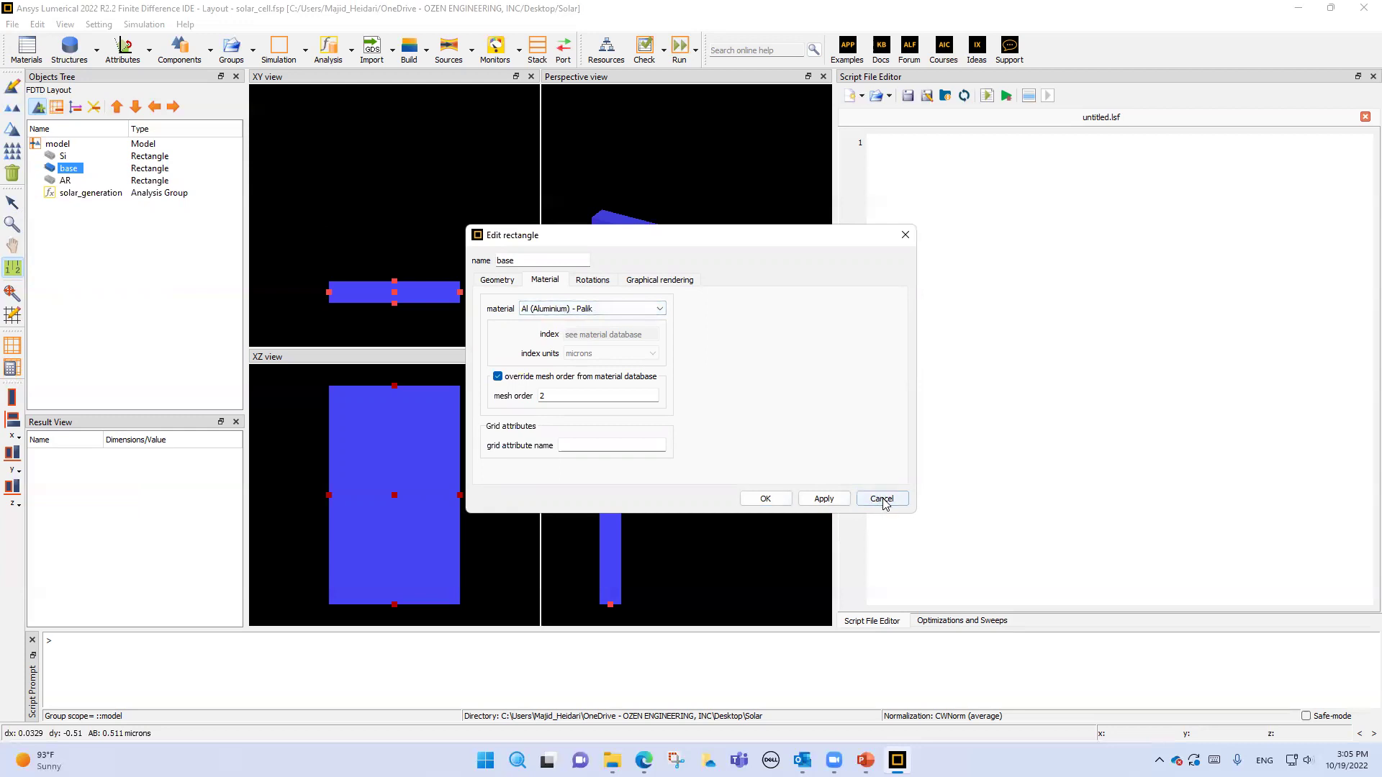
# Find Al (Aluminium) - Palik in the material database and go on to the Material Explorer for that entry.
pyautogui.click(27, 49)
pyautogui.scroll(-2, 479, 231)
pyautogui.scroll(1, 480, 234)
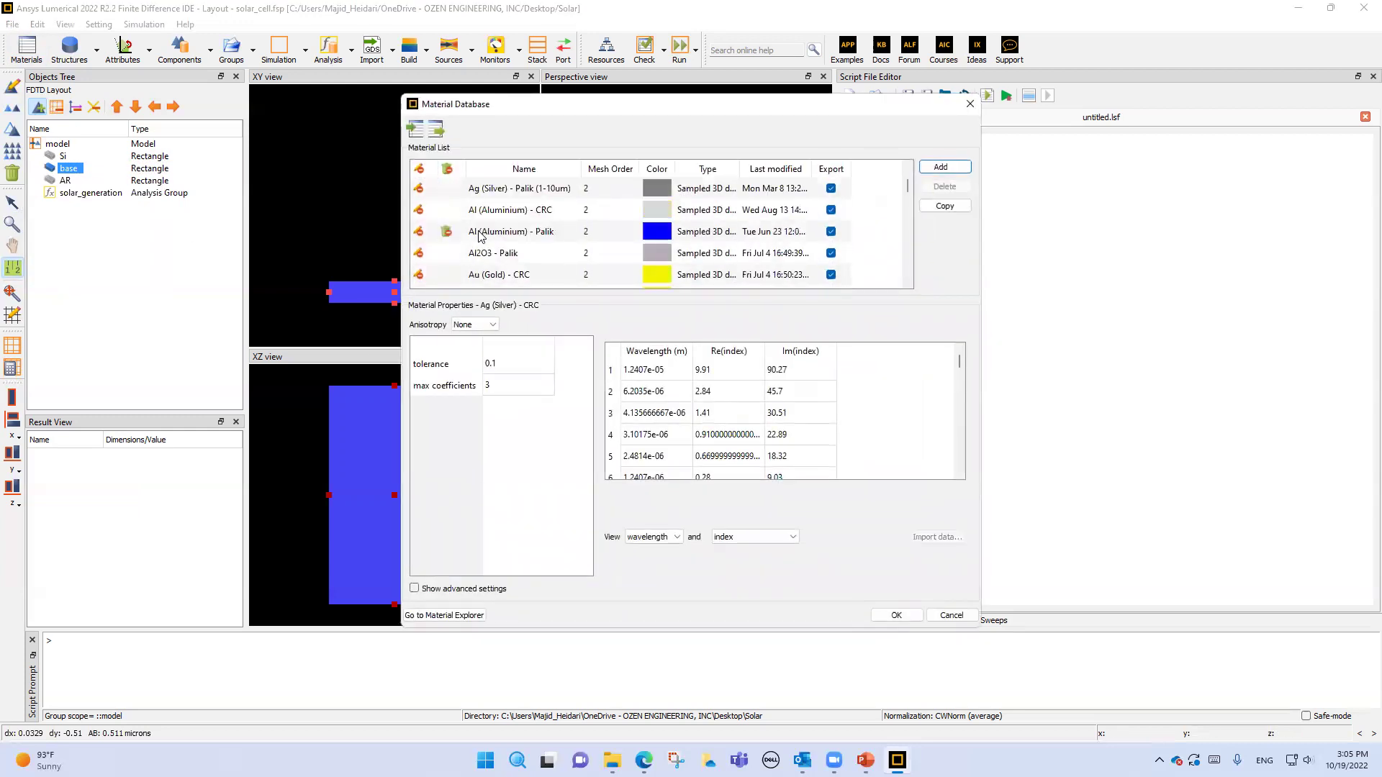
pyautogui.click(504, 232)
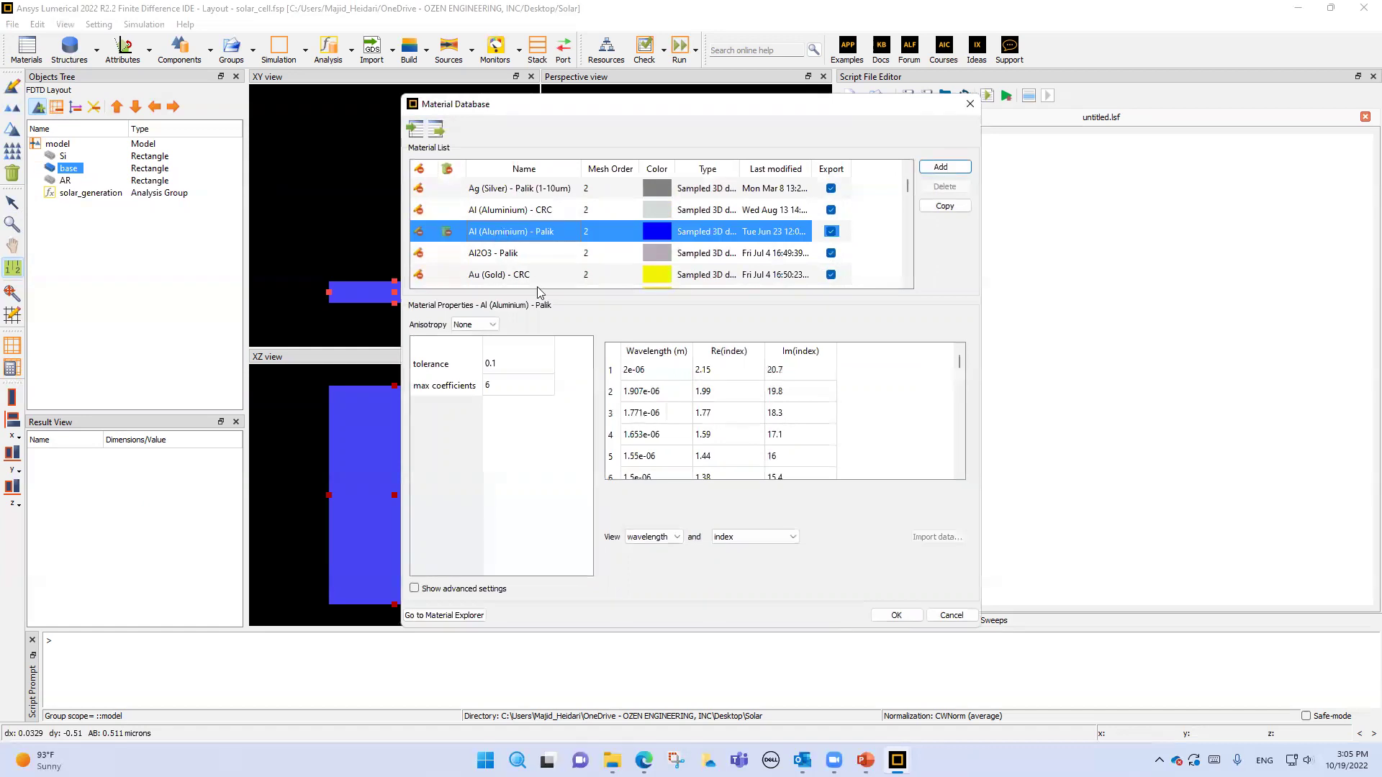
pyautogui.click(440, 616)
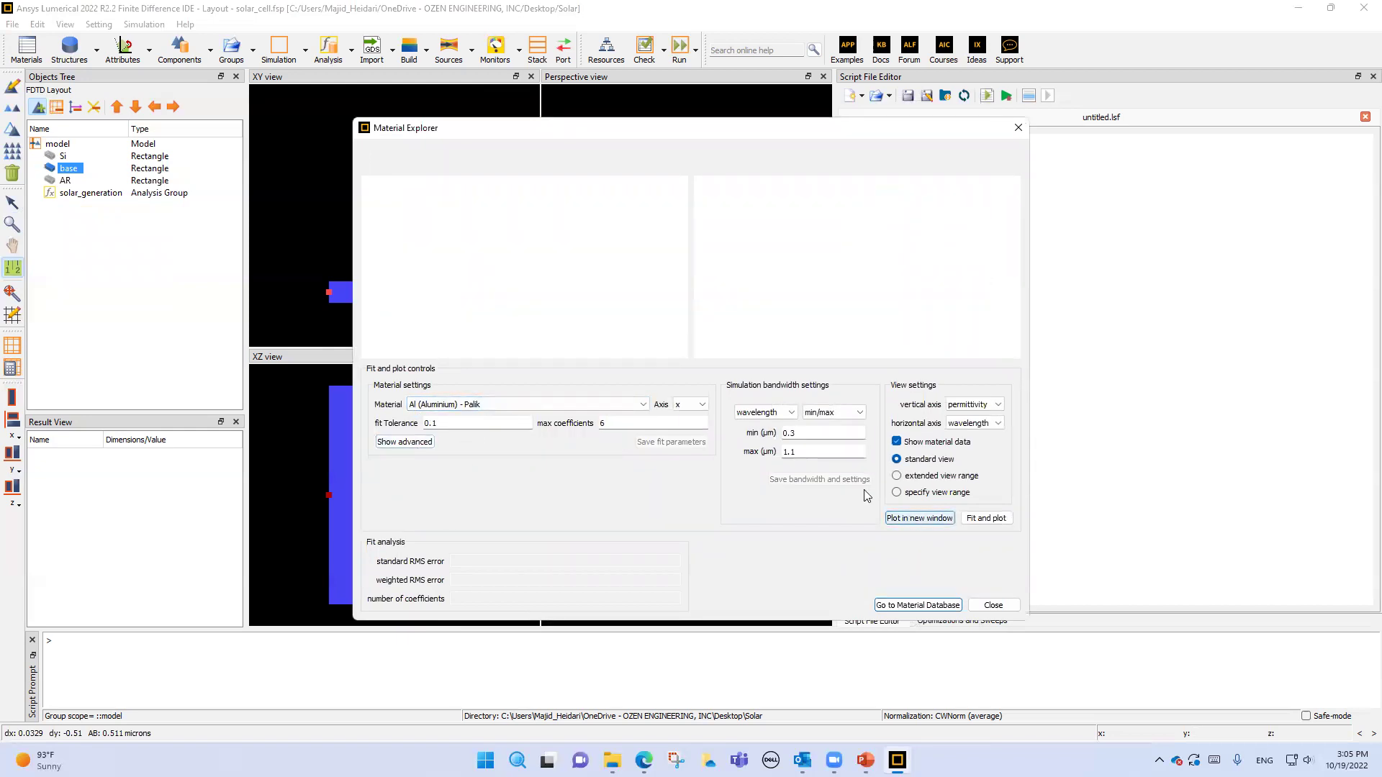
# Check the wavelength limits for Al (Aluminium) - Palik, set the vertical axis to index, and plot the fit in new windows.
pyautogui.doubleClick(789, 433)
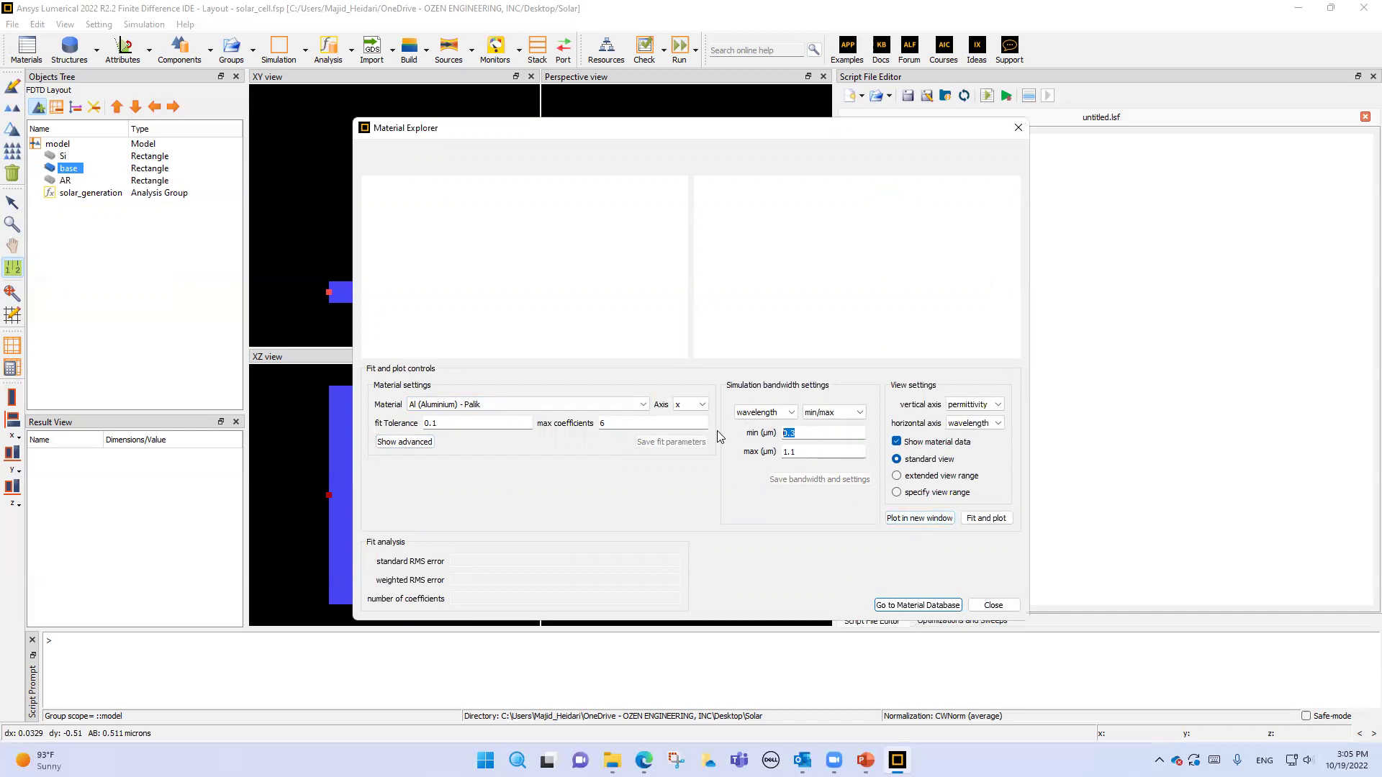
pyautogui.doubleClick(813, 453)
pyautogui.click(981, 407)
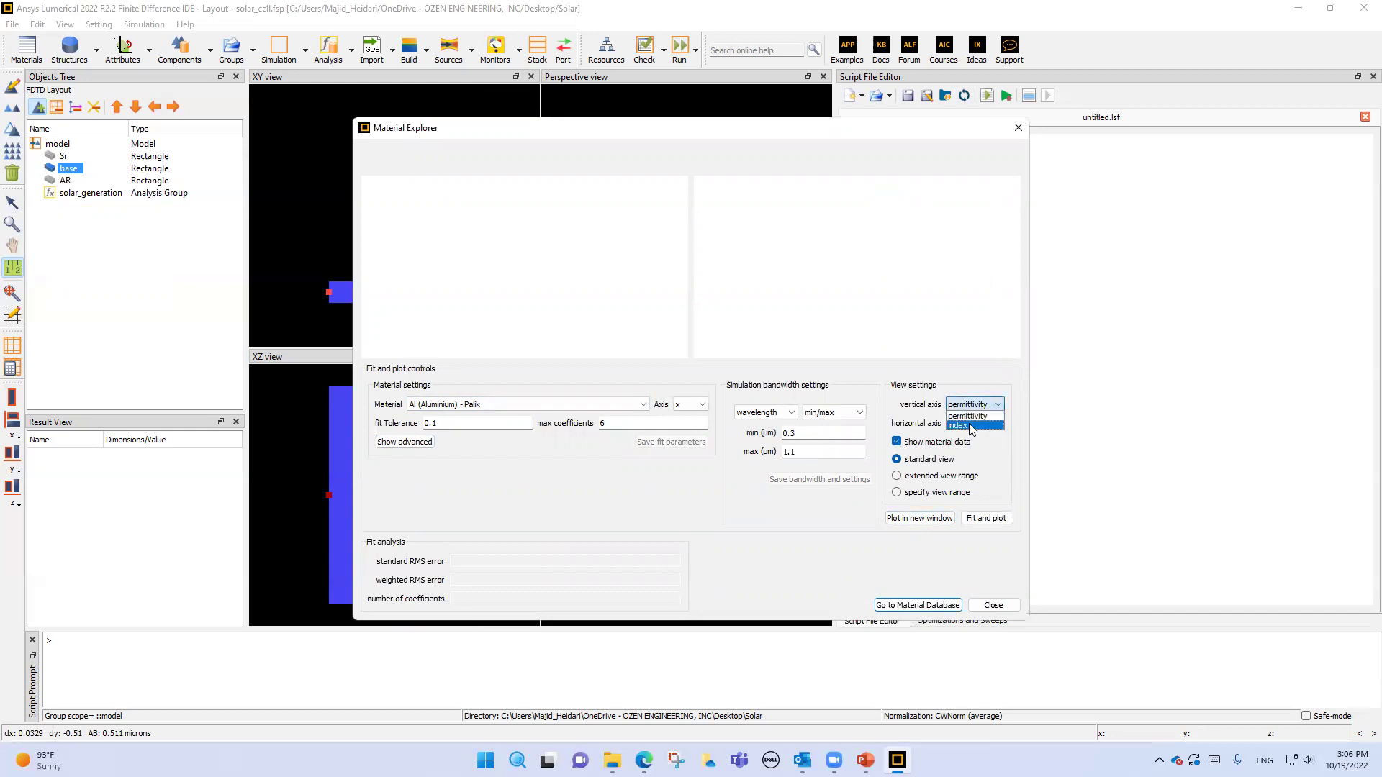
pyautogui.click(970, 426)
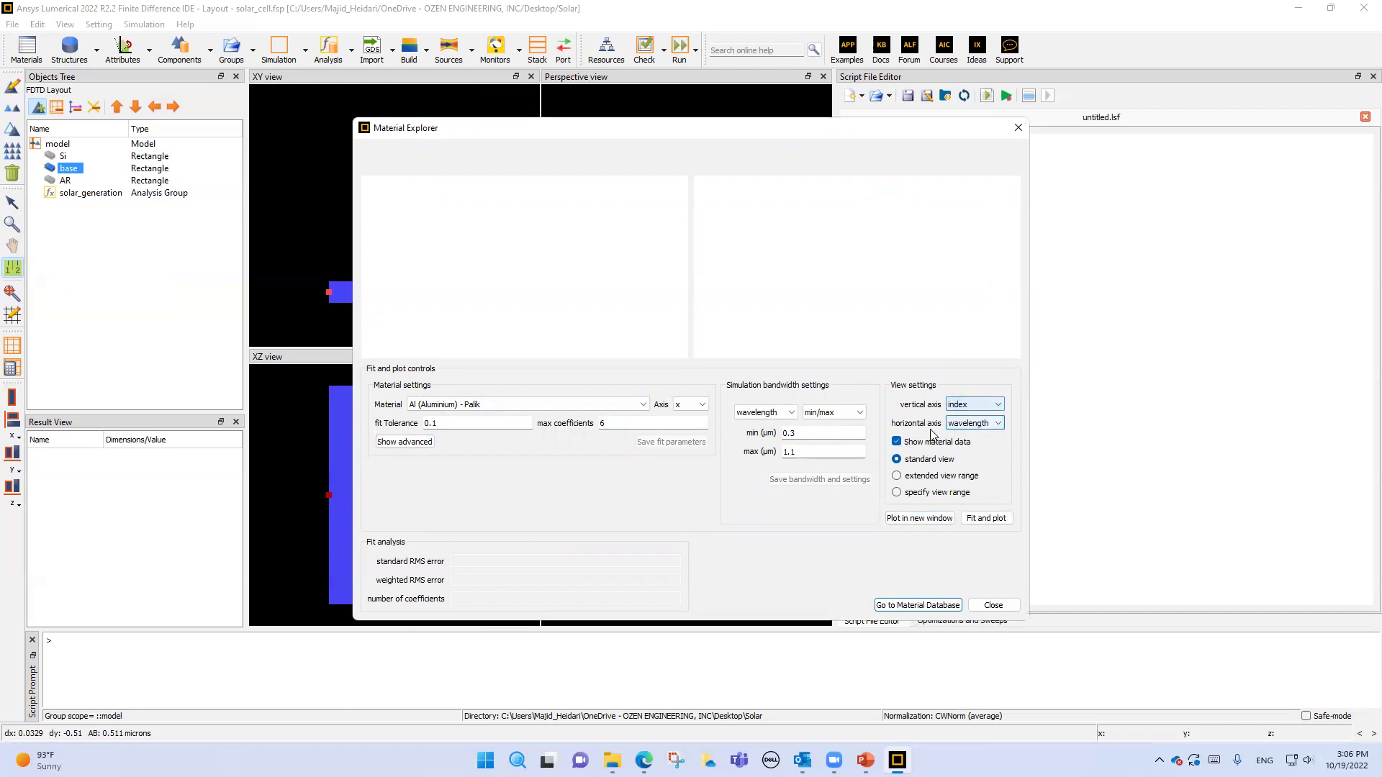
pyautogui.click(908, 519)
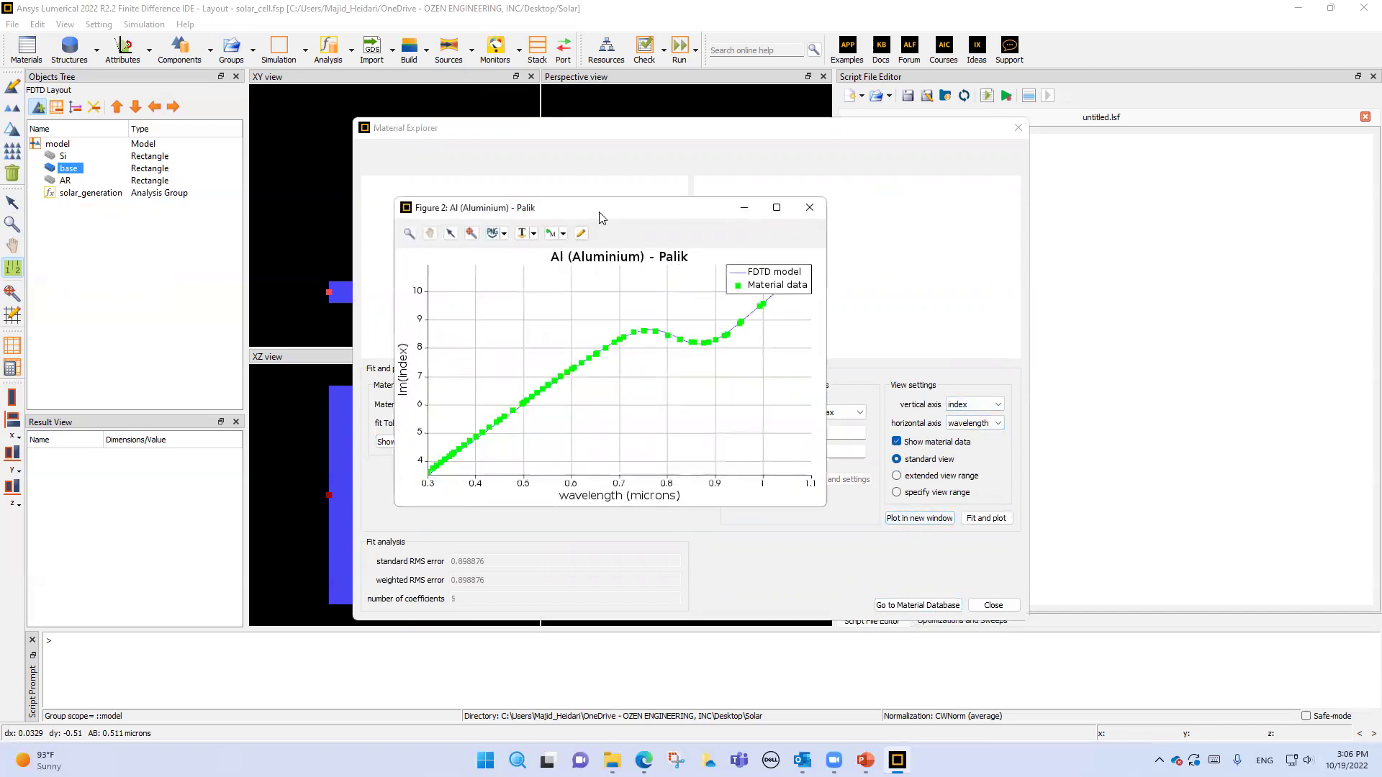
# Compare the real and imaginary index plots of aluminium side by side, then close both figures and the Material Explorer.
pyautogui.moveTo(602, 216); pyautogui.dragTo(978, 216)
pyautogui.click(636, 215)
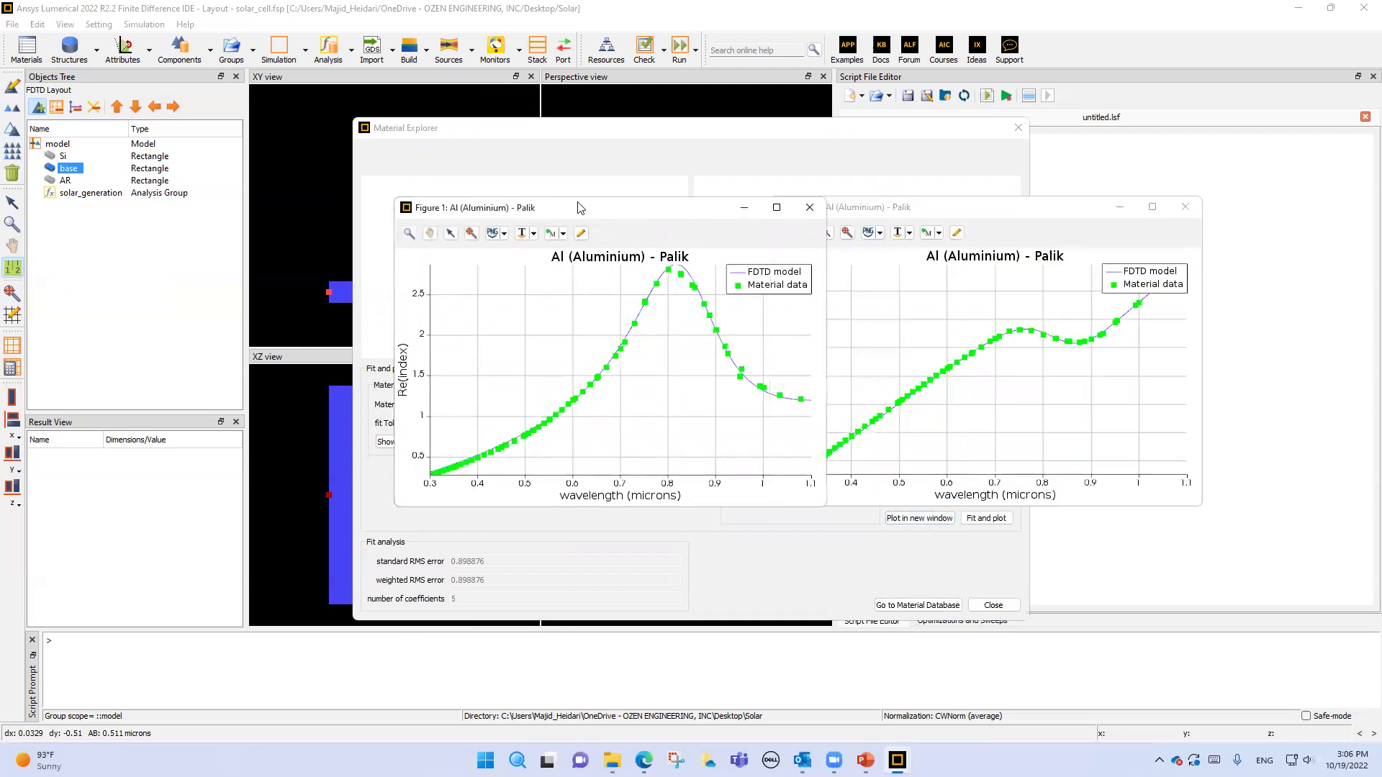
pyautogui.moveTo(578, 208); pyautogui.dragTo(520, 202)
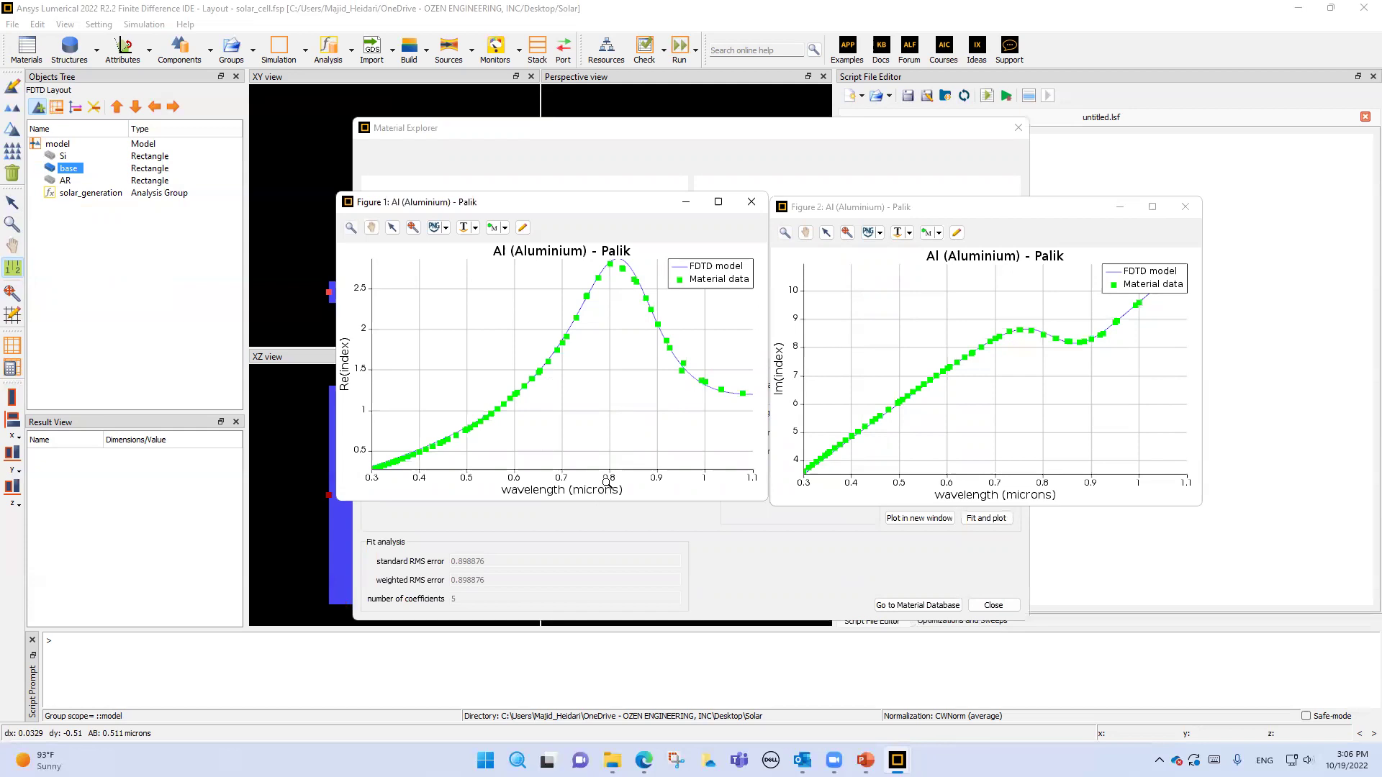
pyautogui.moveTo(625, 267)
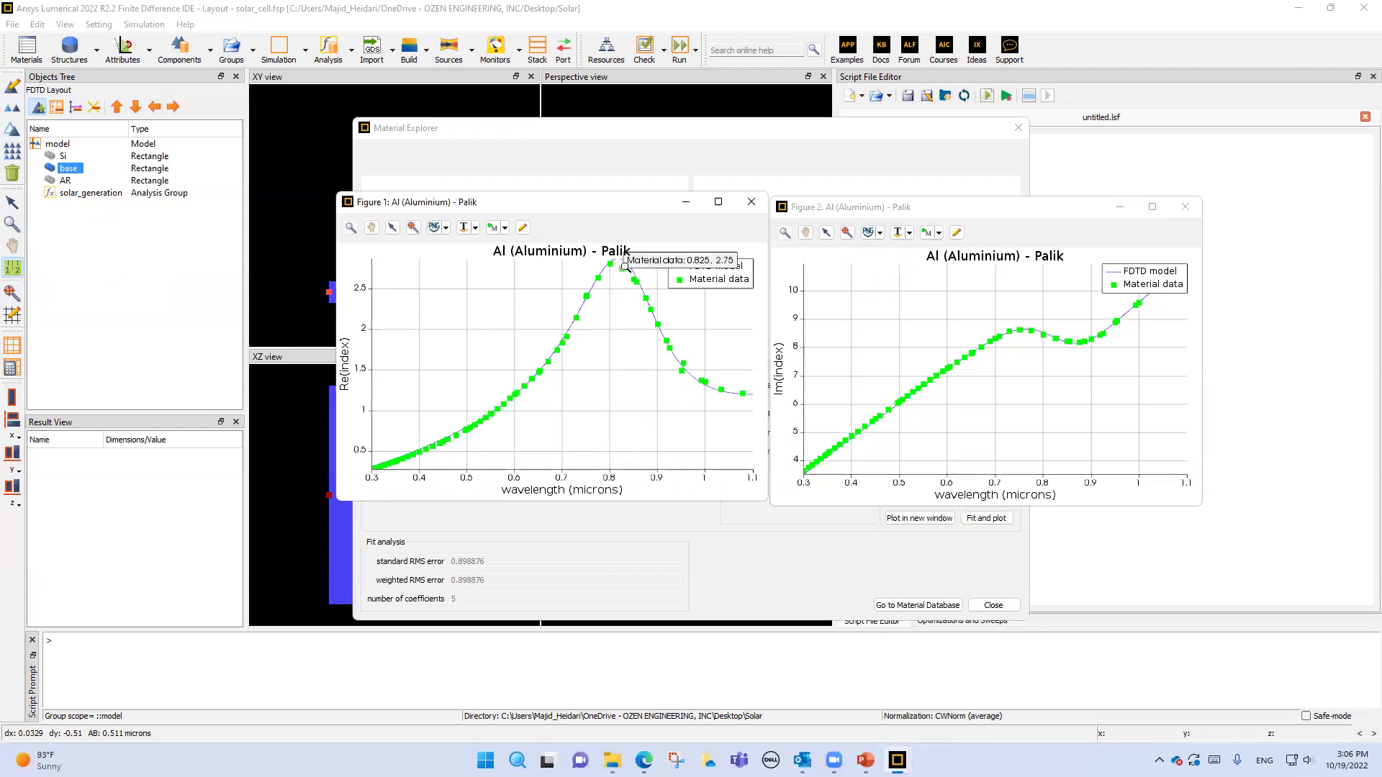
pyautogui.moveTo(669, 349)
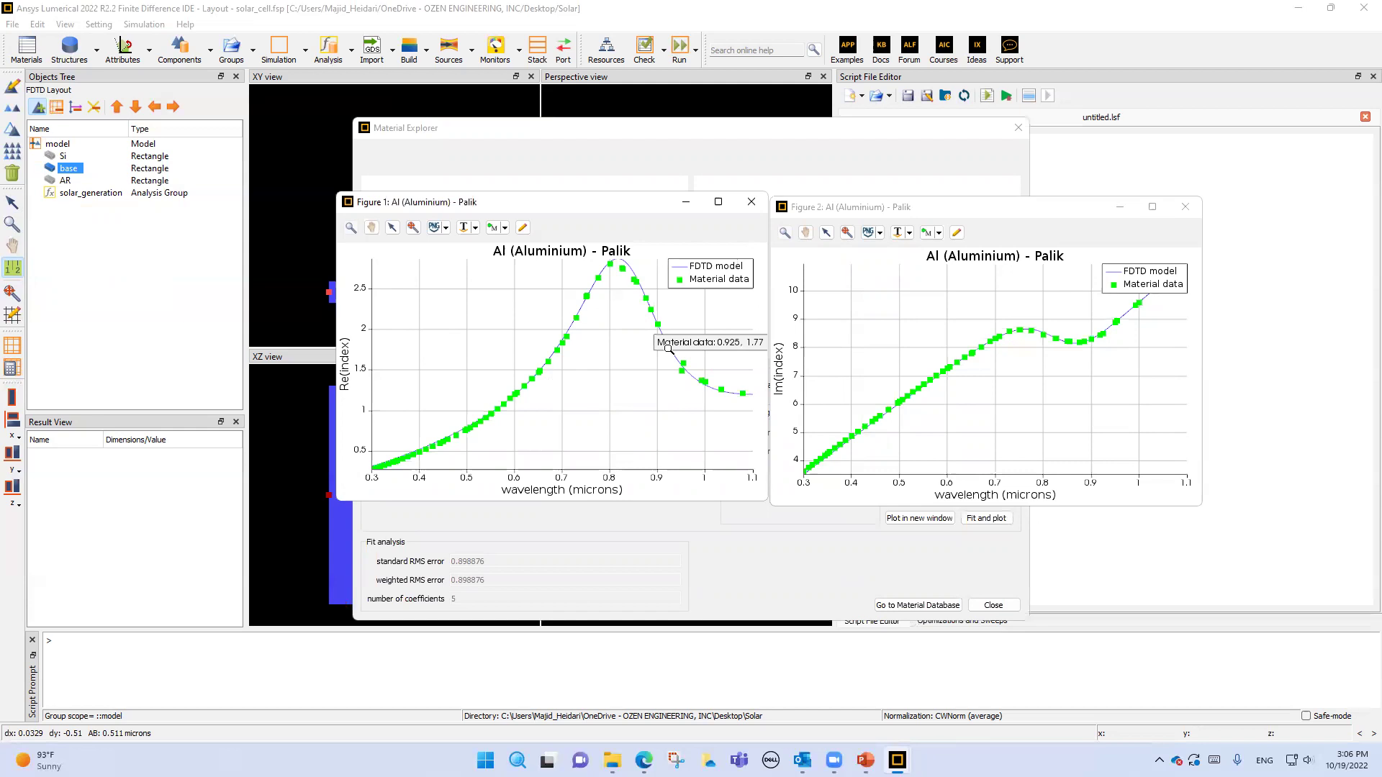
pyautogui.click(1185, 207)
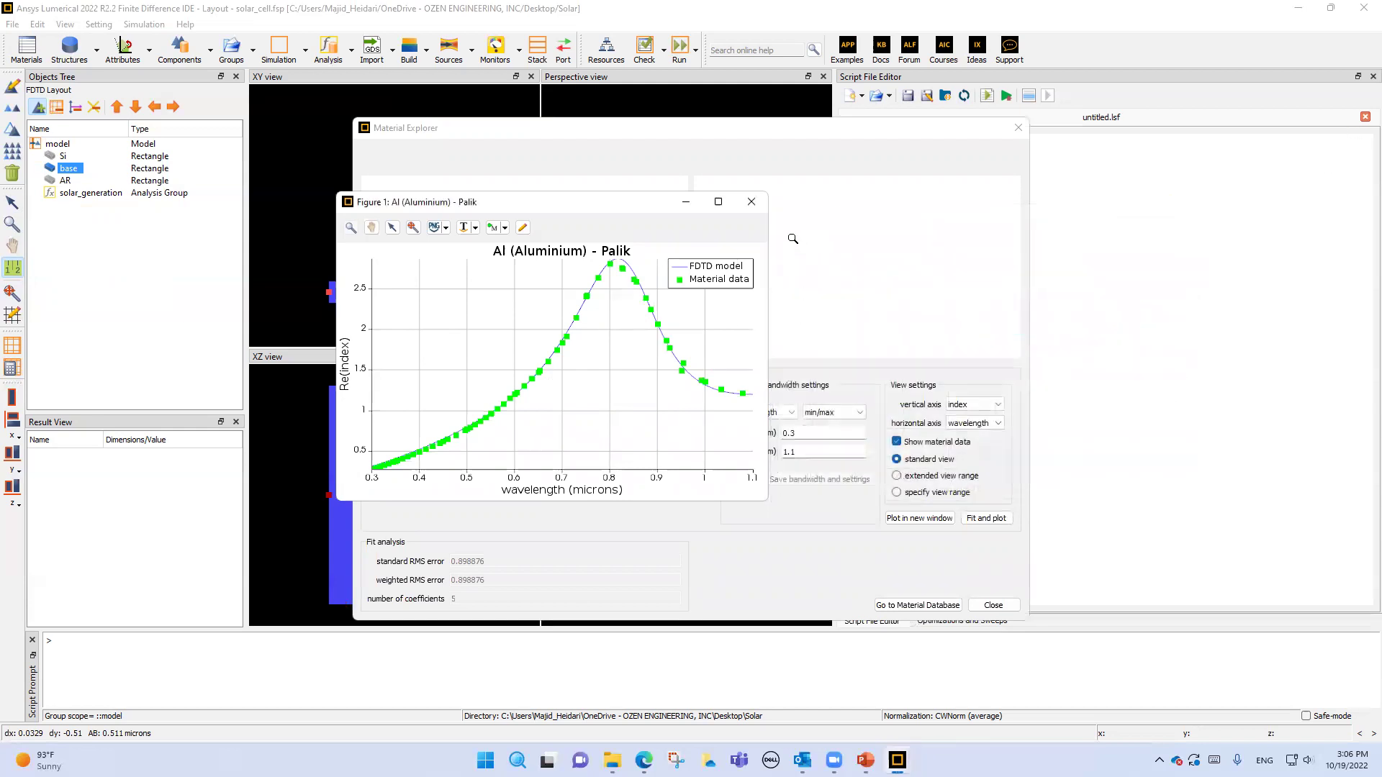
pyautogui.click(751, 201)
pyautogui.click(1018, 128)
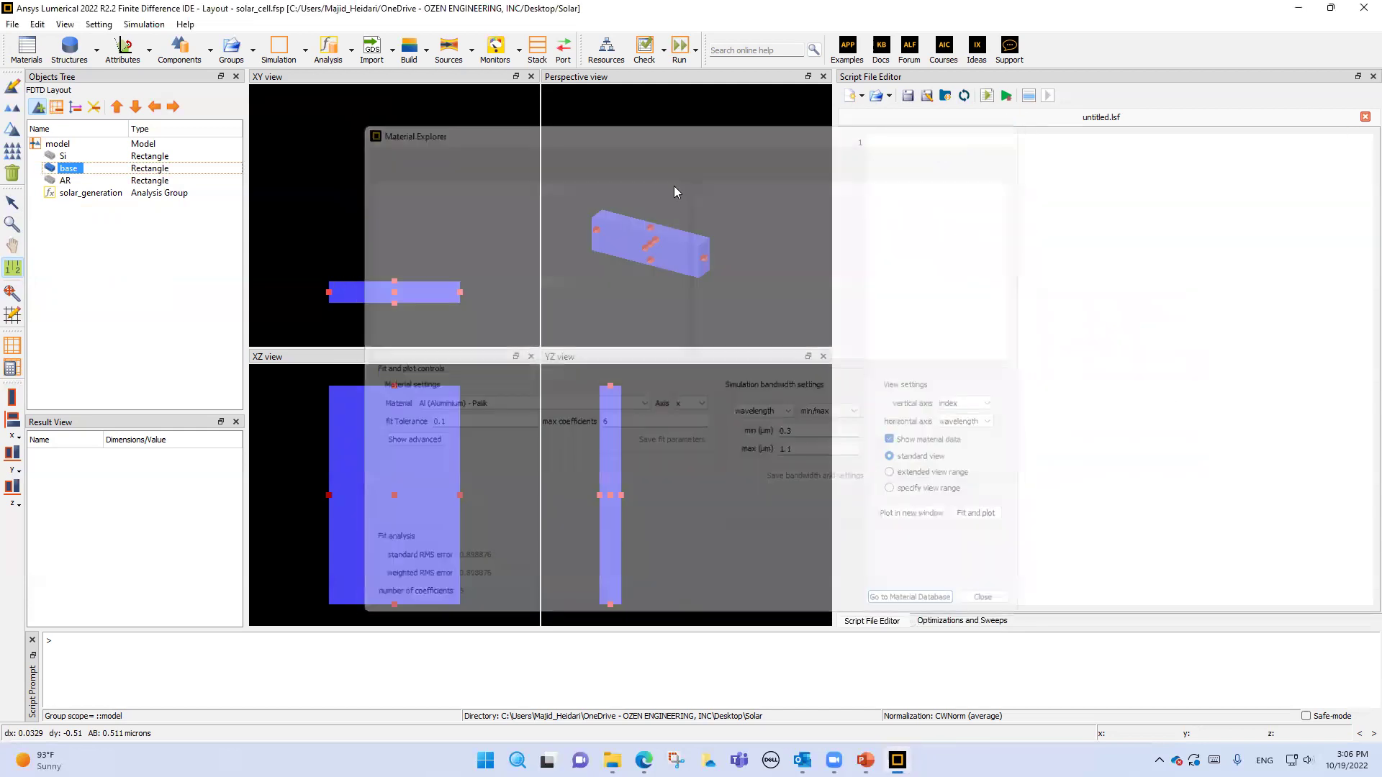
# Review the base rectangle's name, geometry and material settings, and leave them as they are.
pyautogui.rightClick(63, 168)
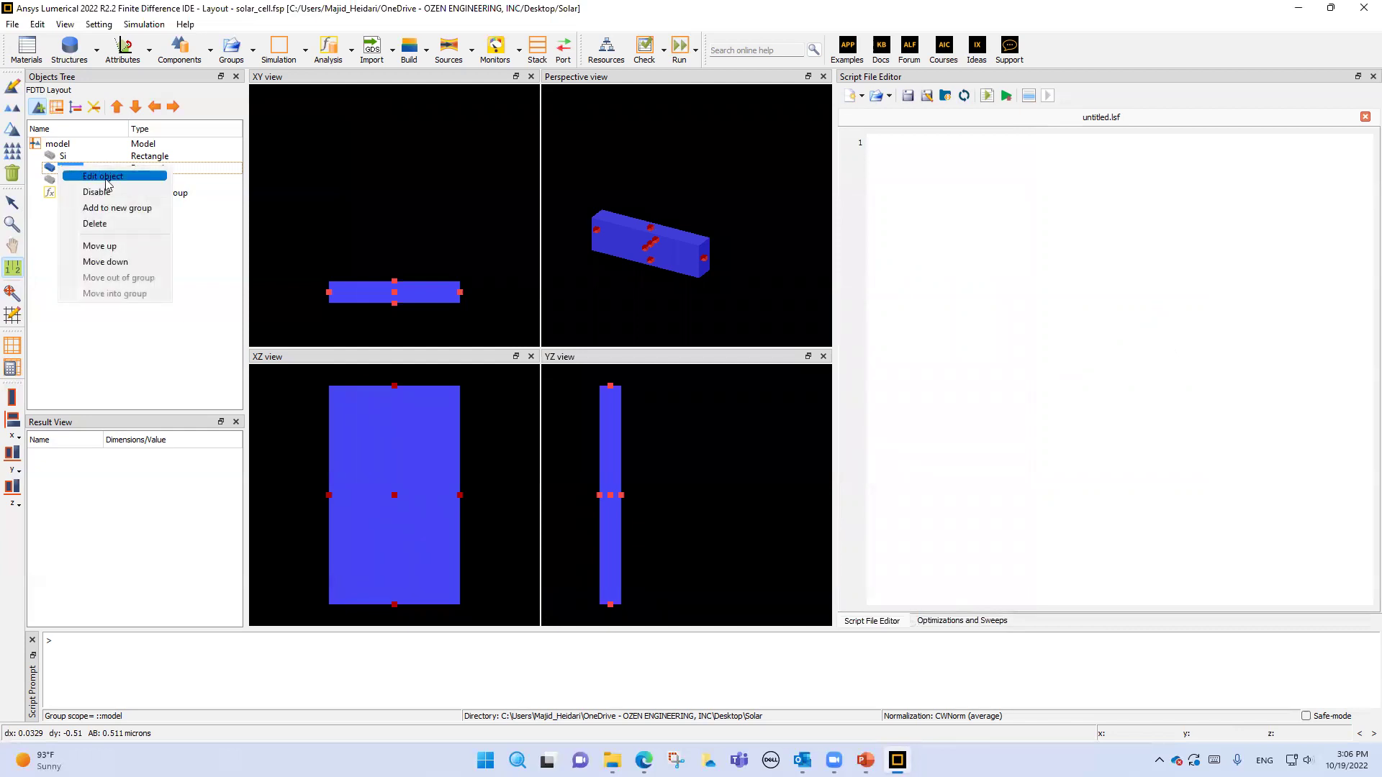
pyautogui.click(104, 177)
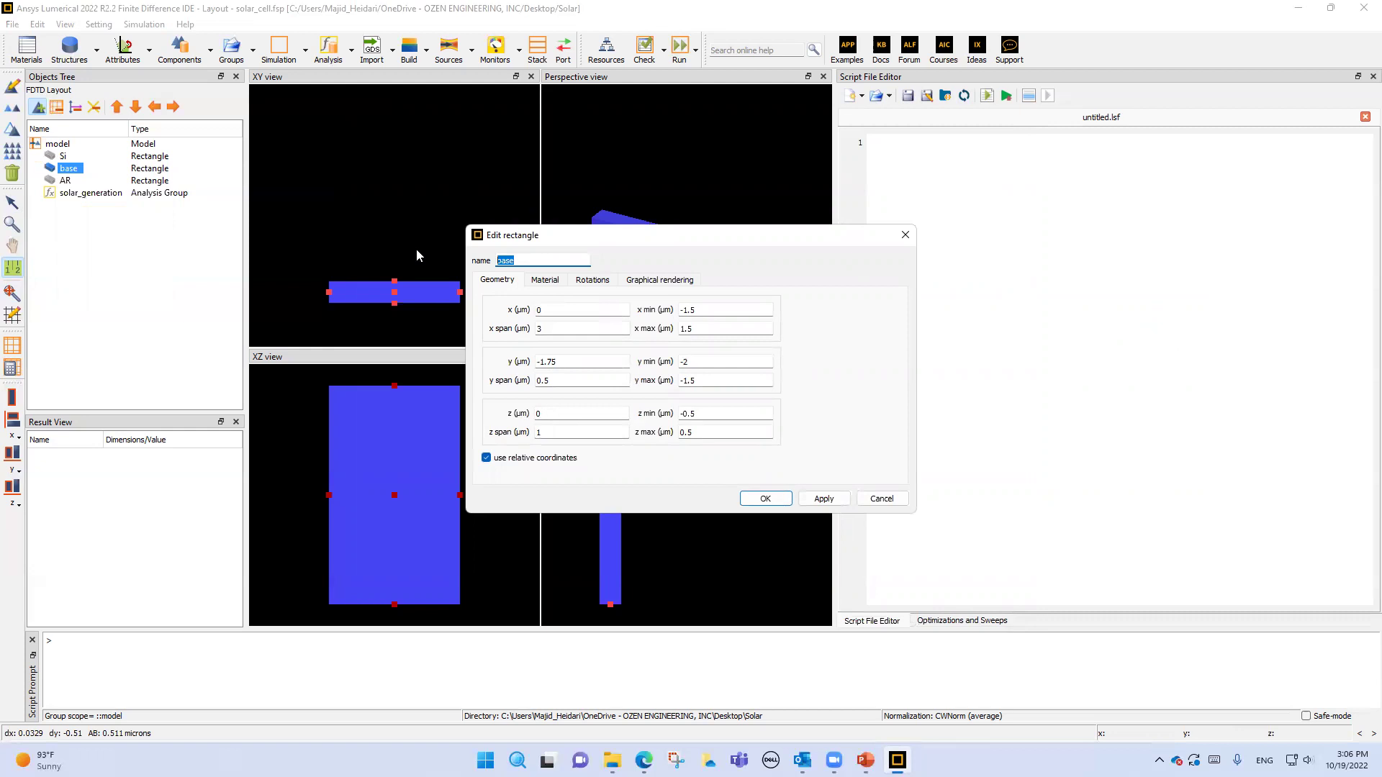
pyautogui.click(532, 261)
pyautogui.click(545, 280)
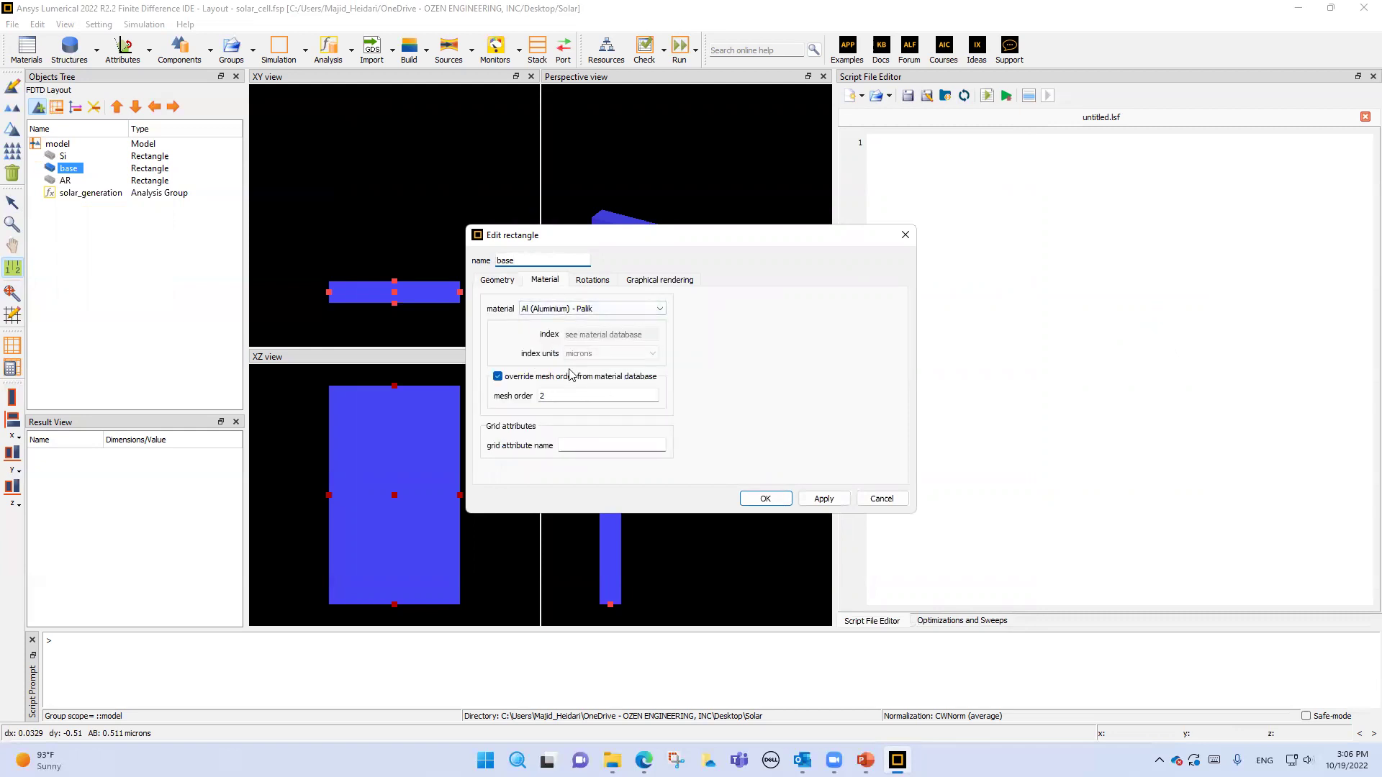
pyautogui.click(881, 498)
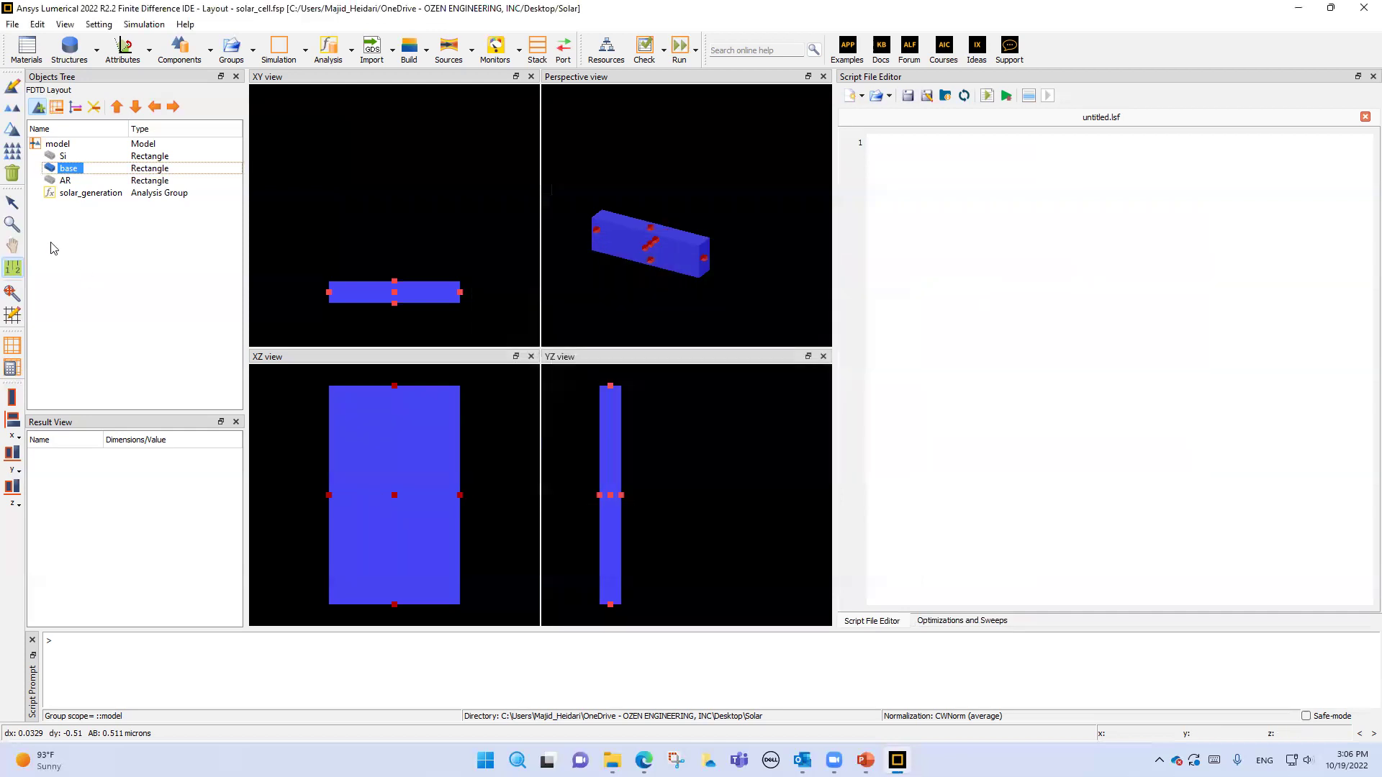
# Enable the Si rectangle and measure its thickness along y in the XY view with the ruler.
pyautogui.rightClick(65, 158)
pyautogui.click(92, 181)
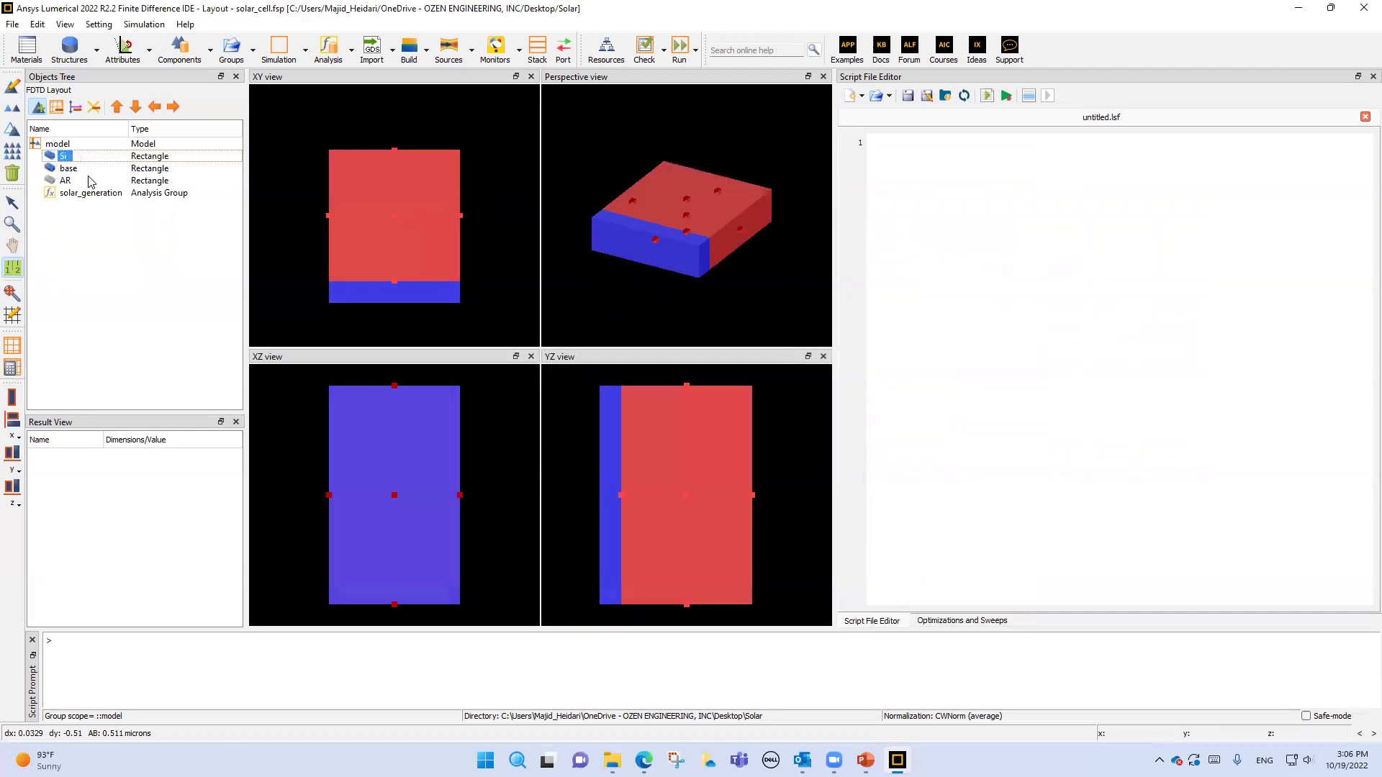
pyautogui.rightClick(52, 157)
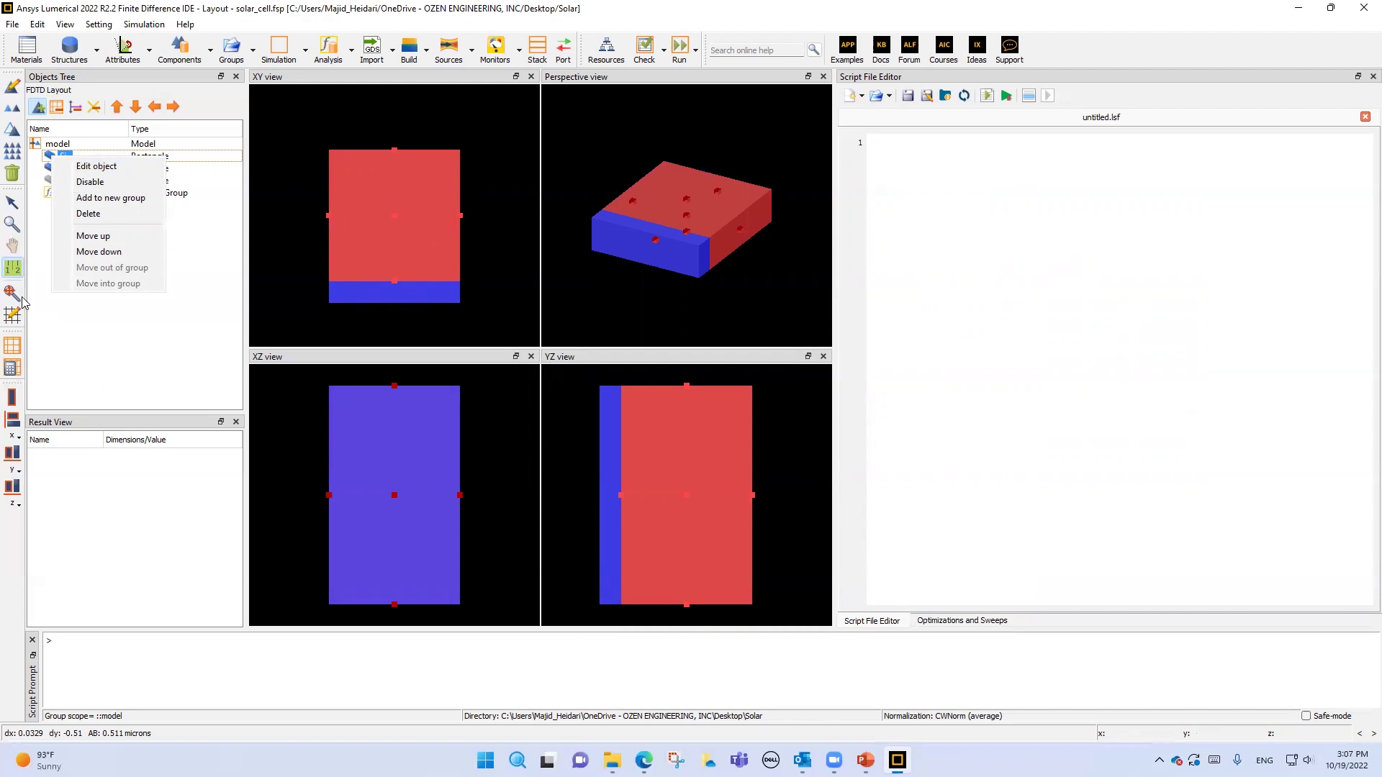
pyautogui.click(405, 339)
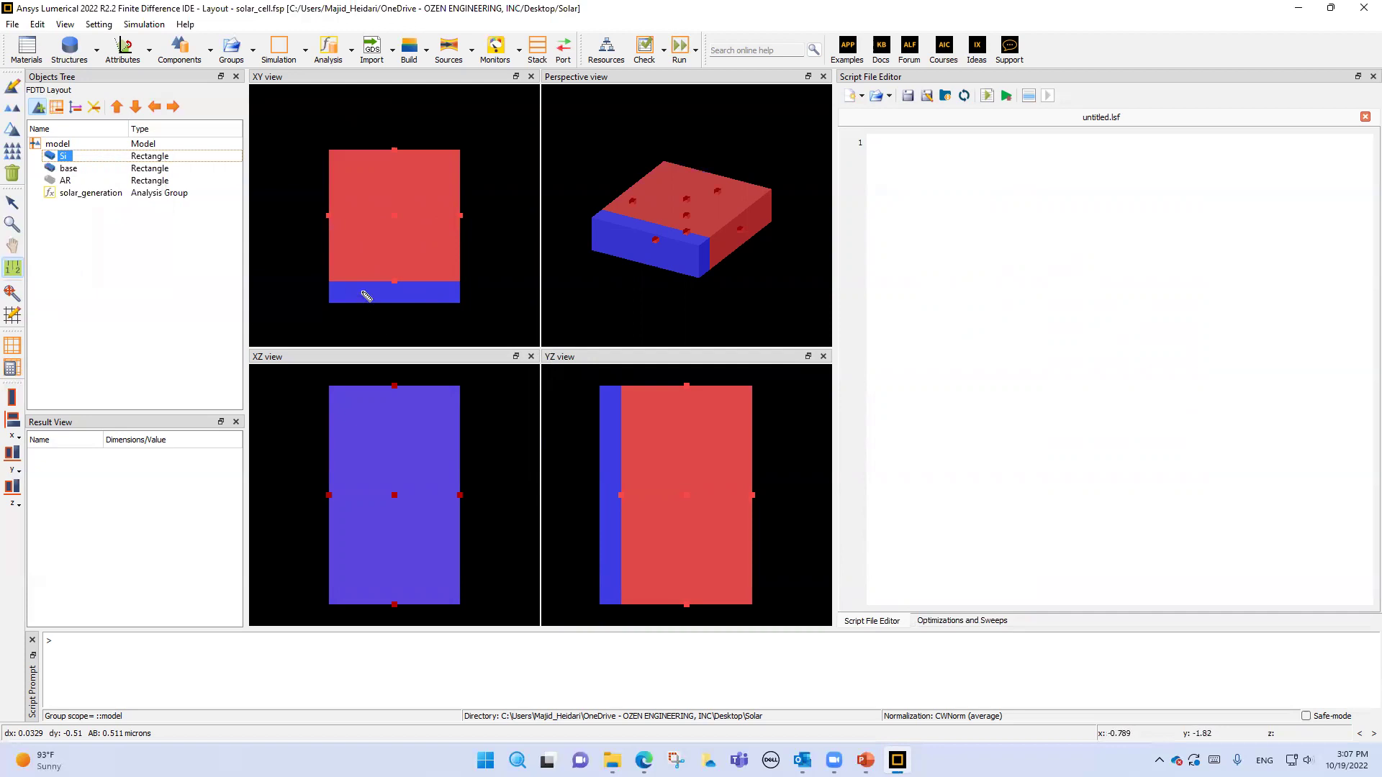
pyautogui.moveTo(363, 282); pyautogui.dragTo(364, 156)
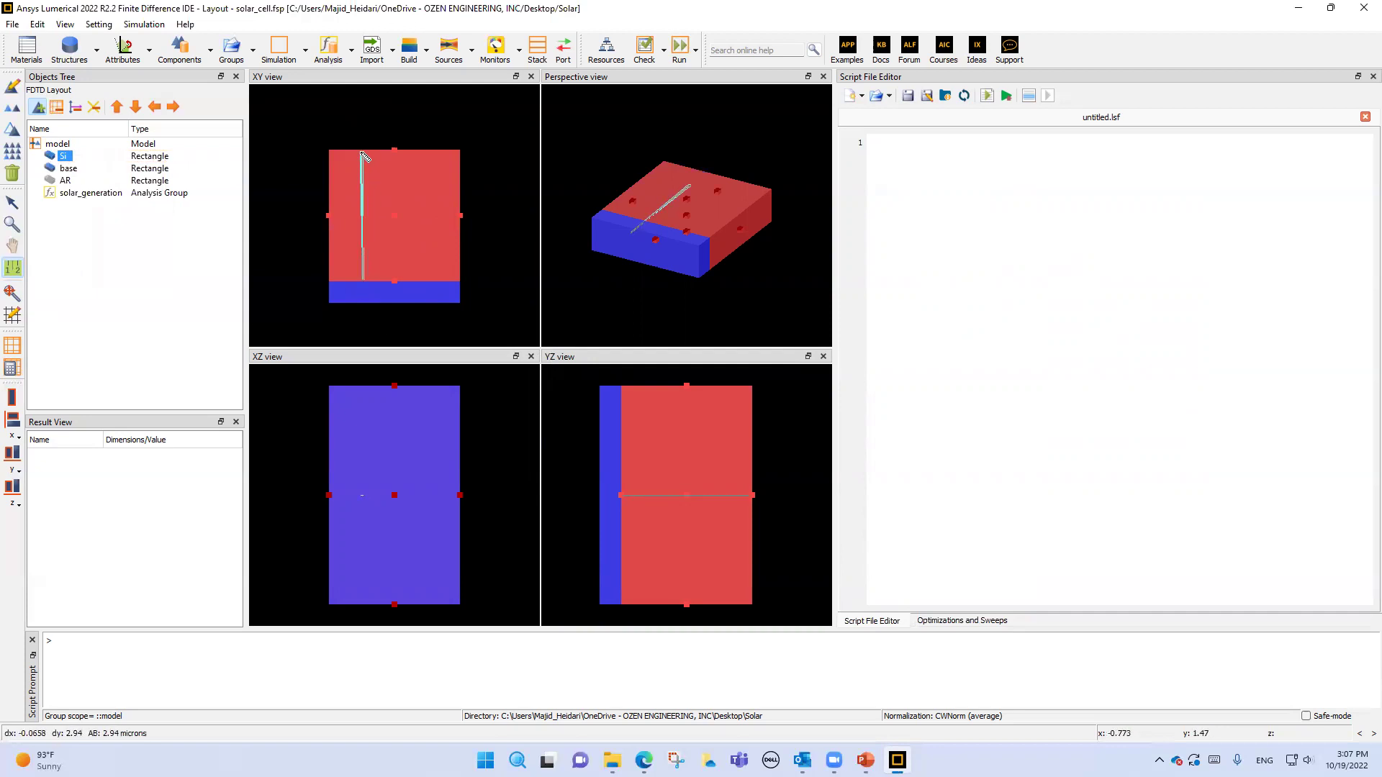
pyautogui.moveTo(361, 152)
pyautogui.mouseDown()
pyautogui.moveTo(378, 148)
pyautogui.moveTo(364, 149)
pyautogui.mouseUp()
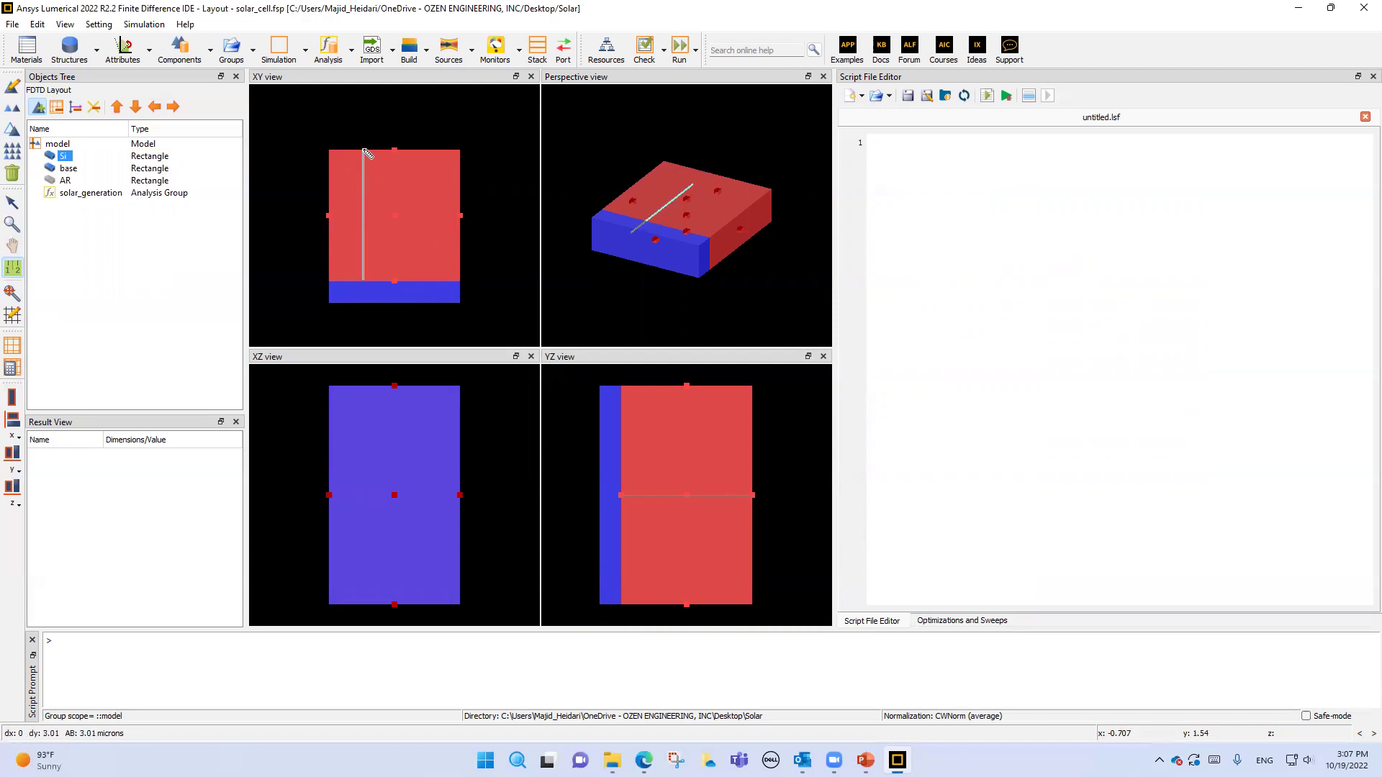
# Check the Si rectangle's span settings and assigned material, and close its properties without changes.
pyautogui.rightClick(63, 157)
pyautogui.click(108, 167)
pyautogui.doubleClick(564, 328)
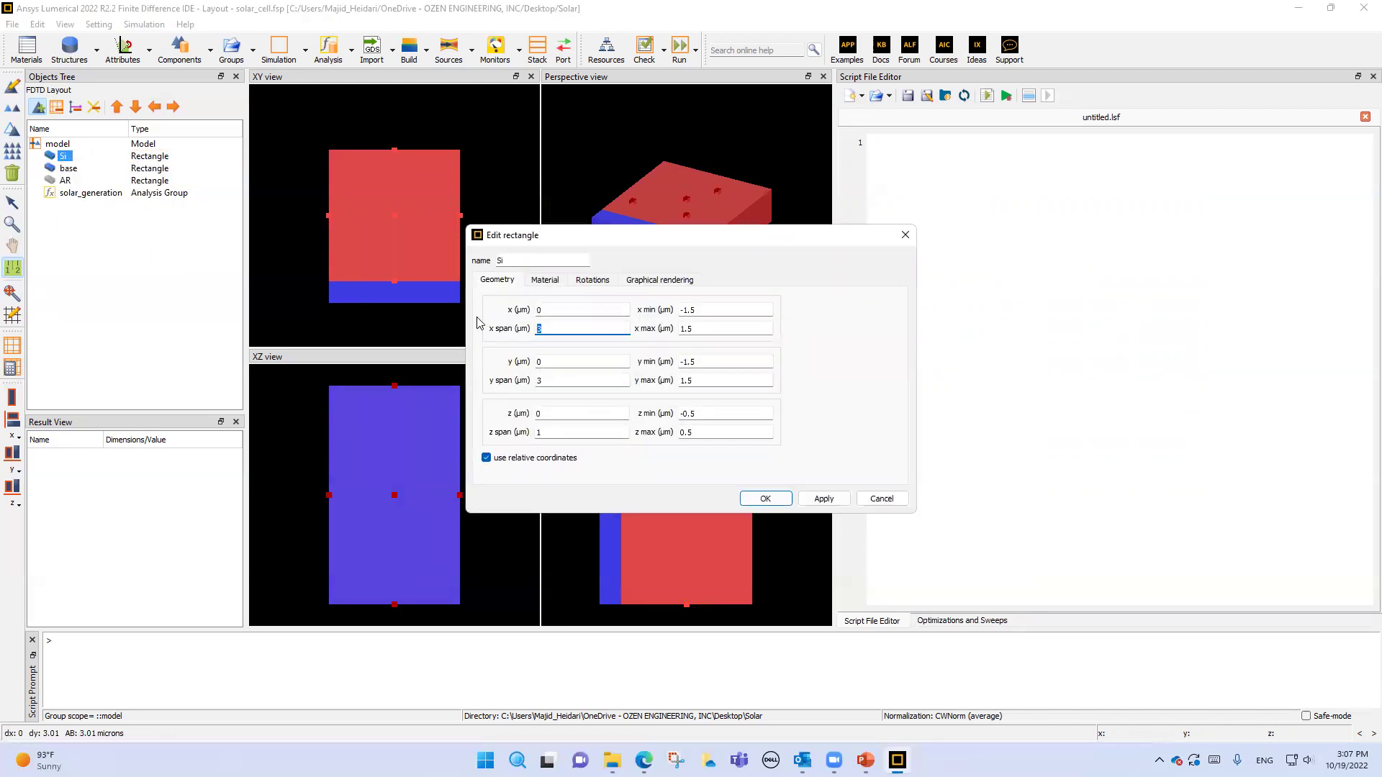
pyautogui.press('Tab')
pyautogui.press('Tab')
pyautogui.click(552, 282)
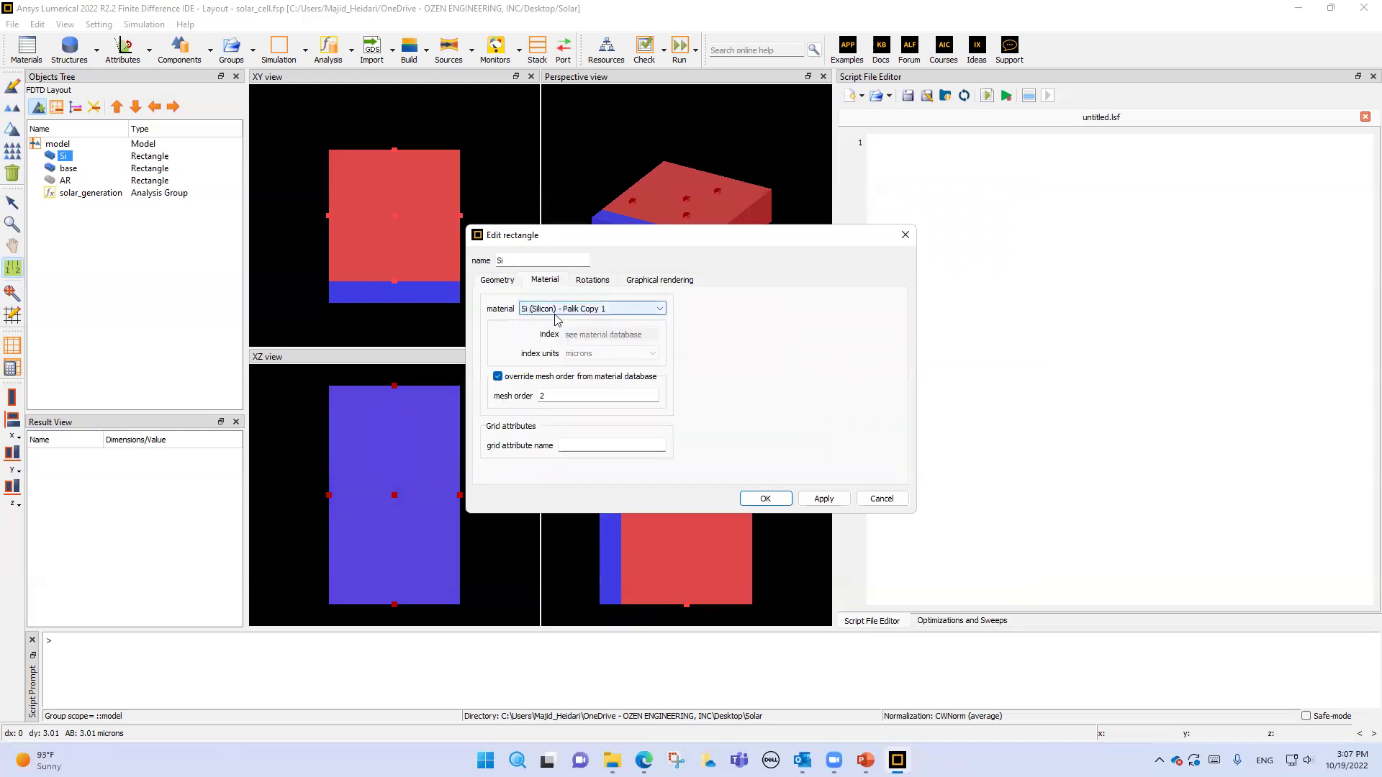
pyautogui.click(897, 503)
# Find Si (Silicon) - Palik Copy 1 in the material database, view its index data, and go on to the Material Explorer.
pyautogui.click(27, 47)
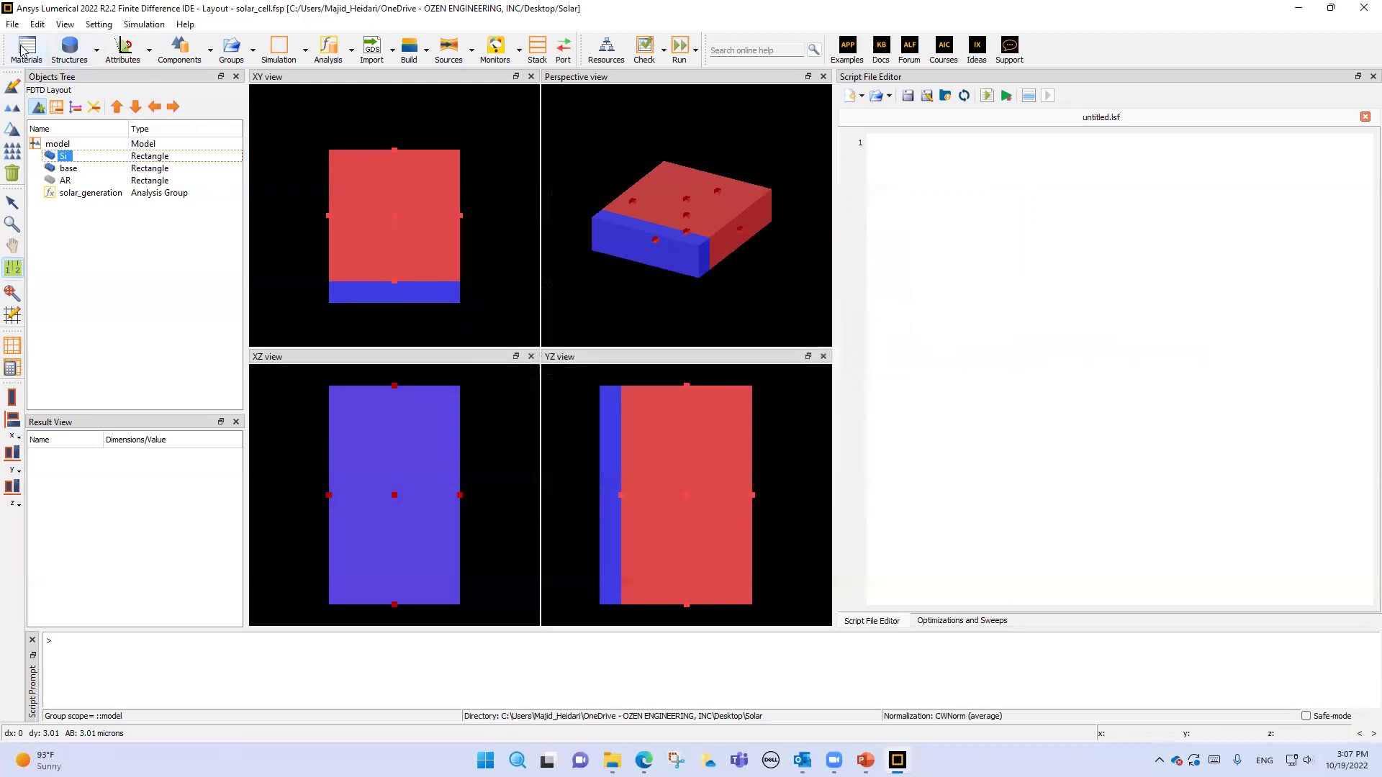
pyautogui.scroll(-3, 494, 237)
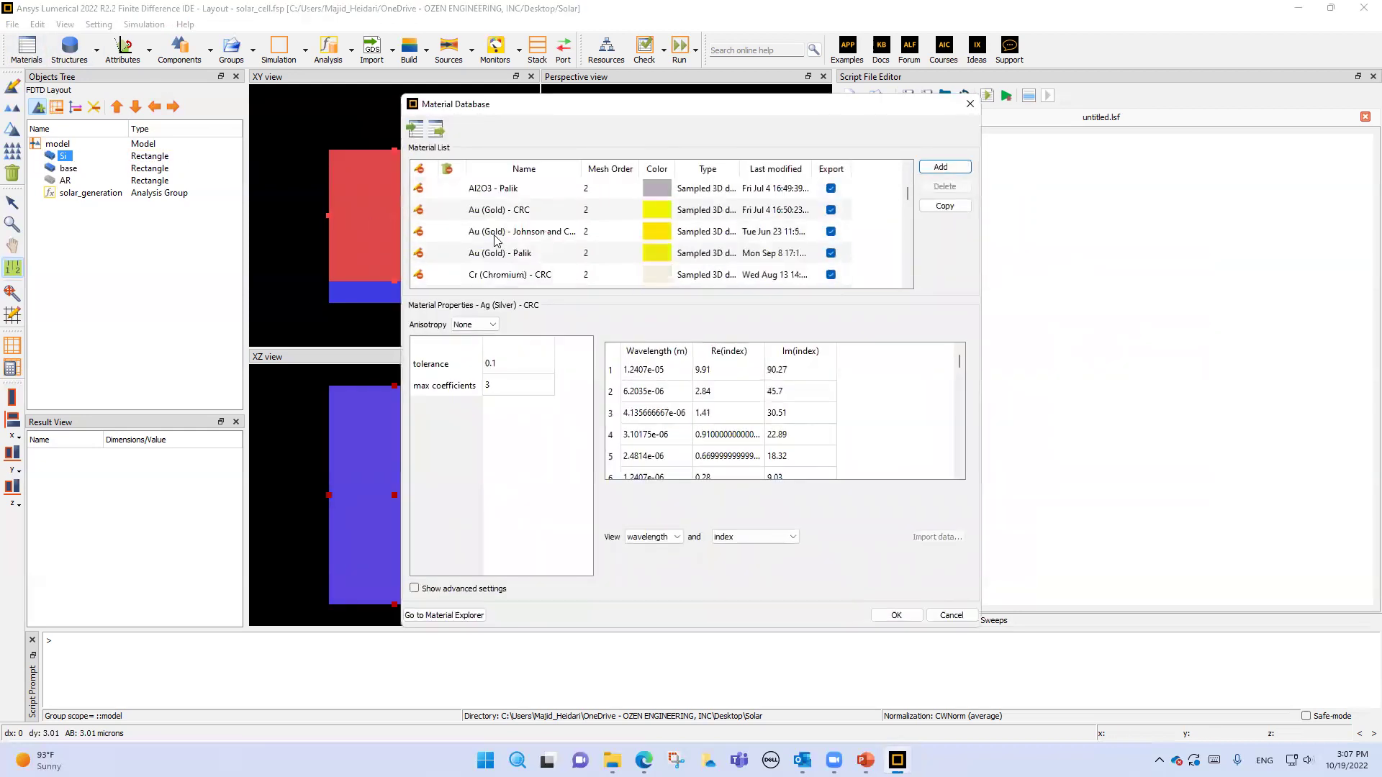
pyautogui.scroll(-11, 495, 244)
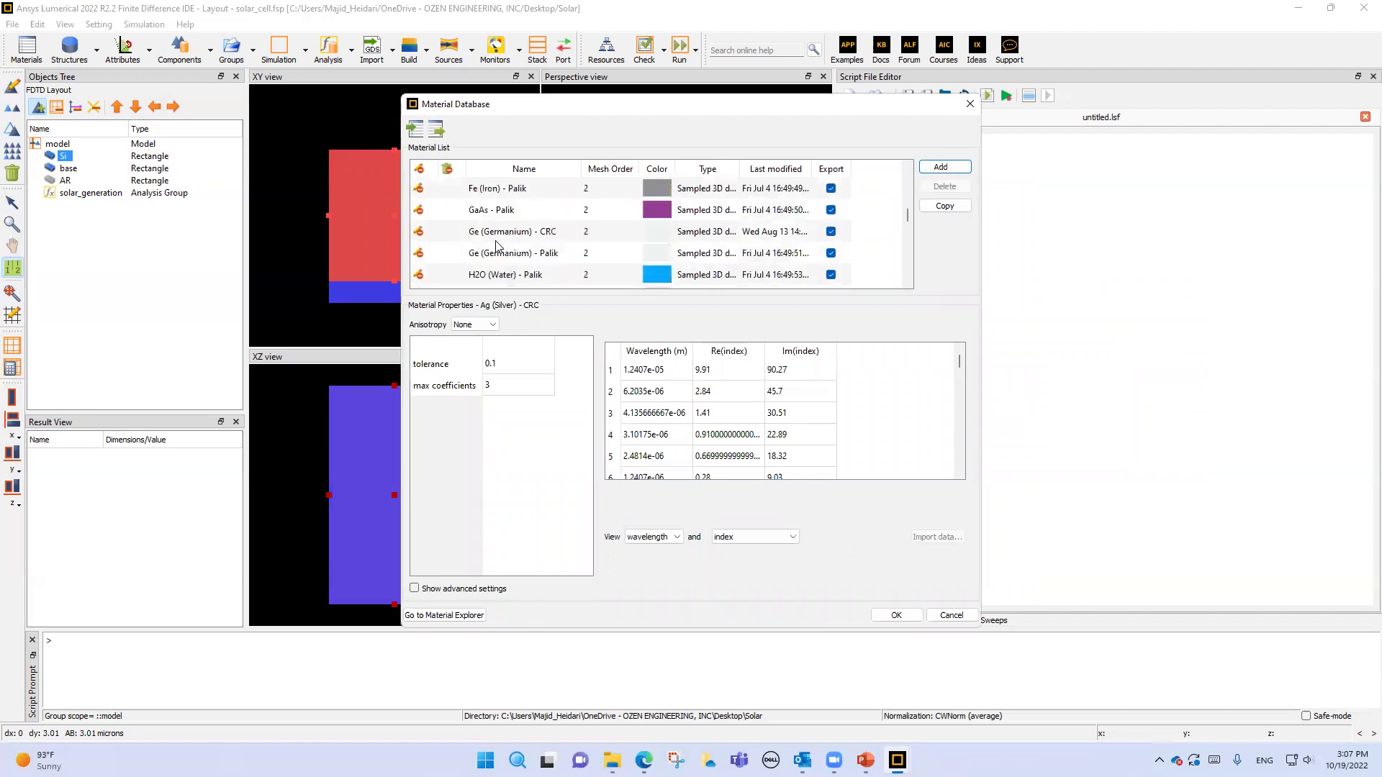
pyautogui.scroll(1, 495, 245)
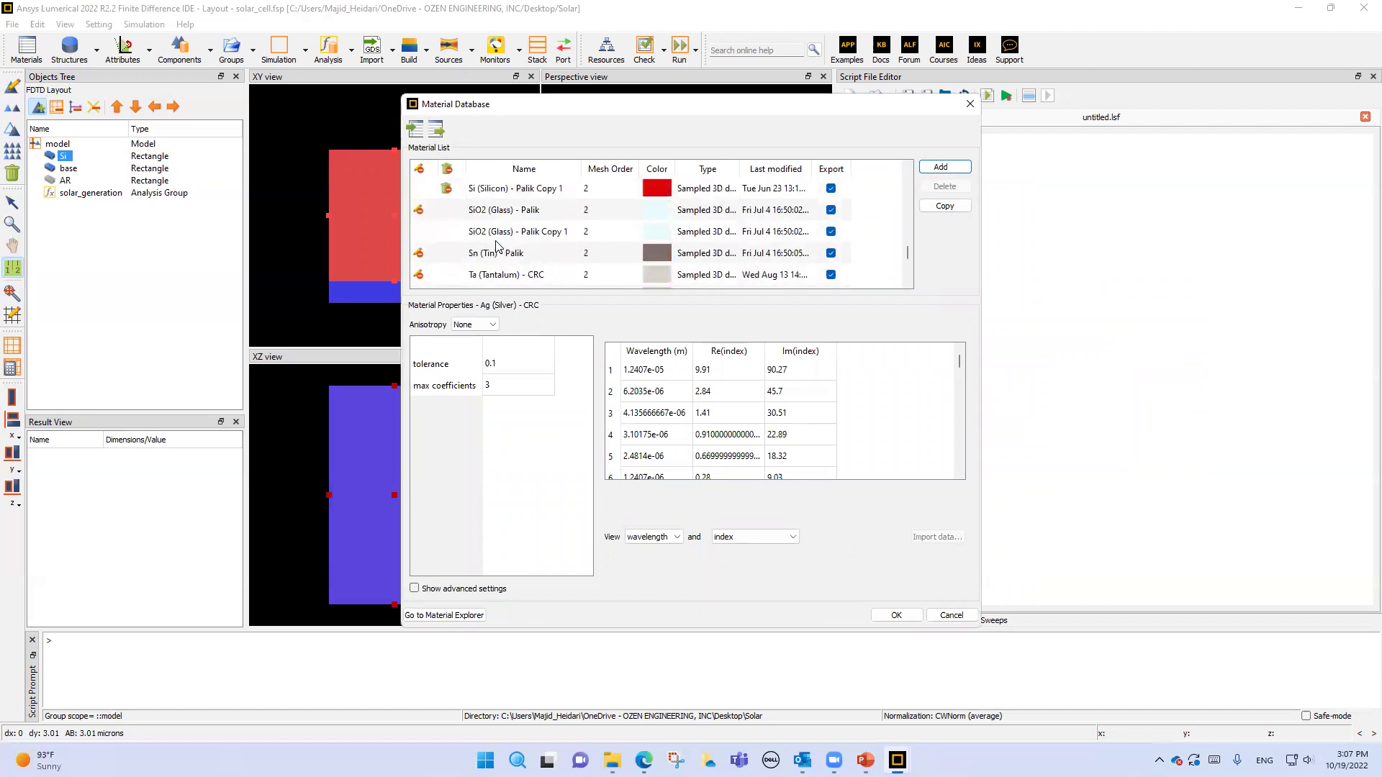
pyautogui.click(548, 190)
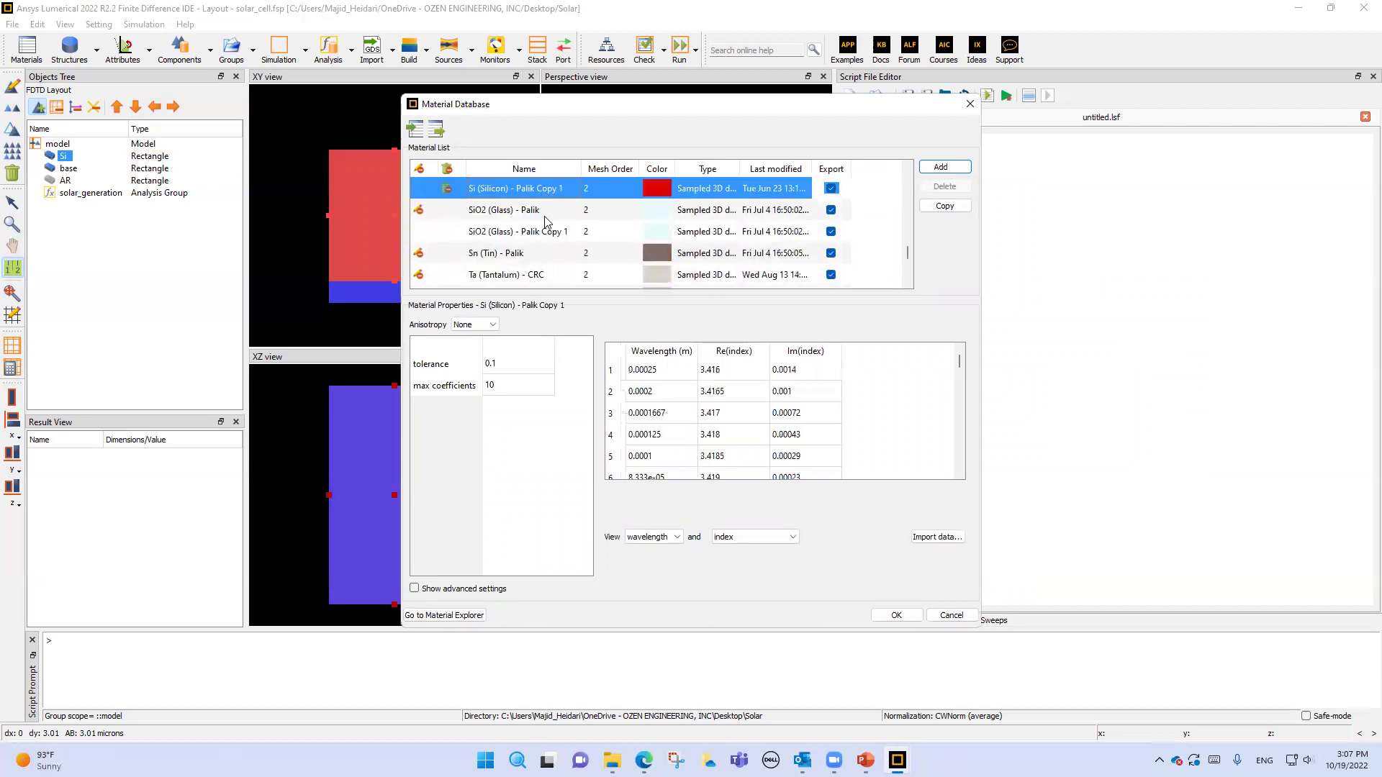
pyautogui.click(444, 616)
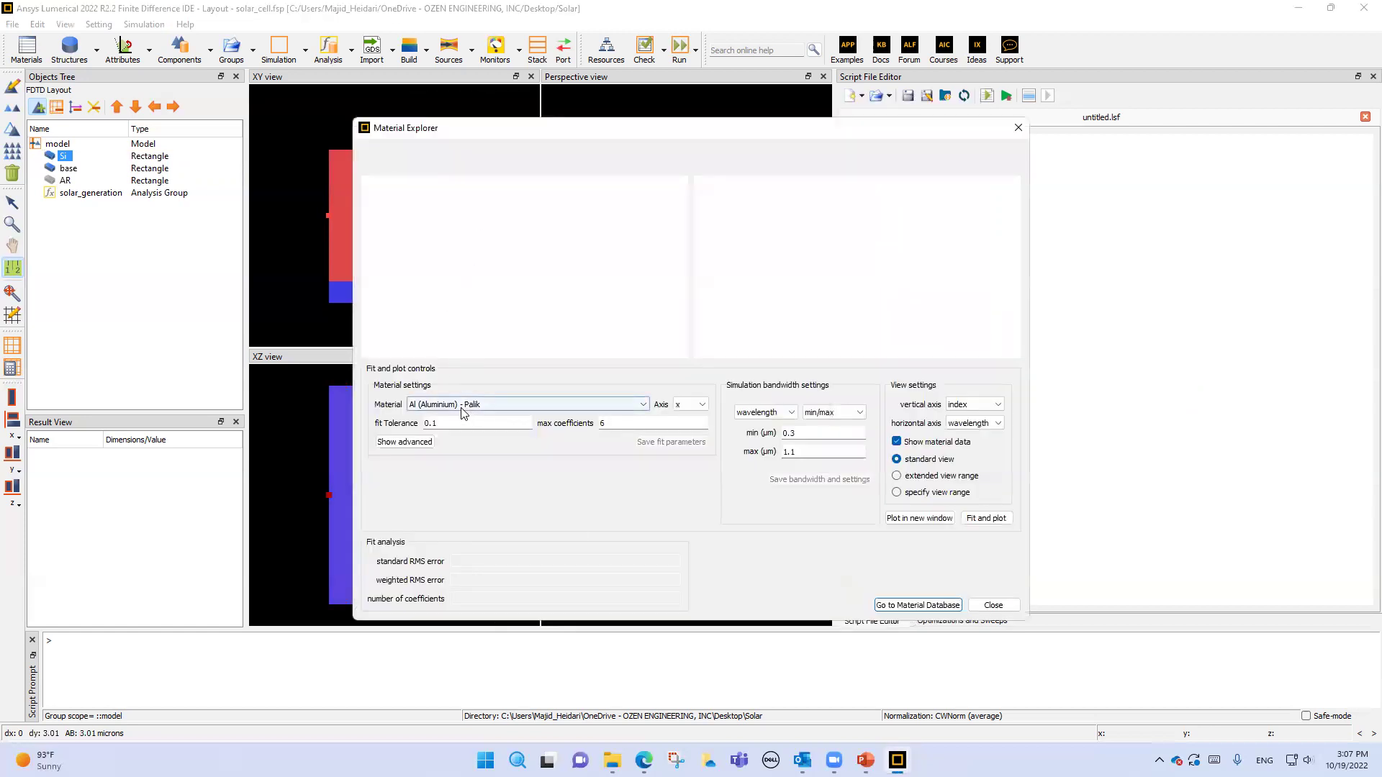
# Plot the index of Si (Silicon) - Palik Copy 1 over 0.3 to 1.1 µm in separate windows, compare both plots, and close them with the Material Explorer.
pyautogui.click(463, 406)
pyautogui.click(448, 426)
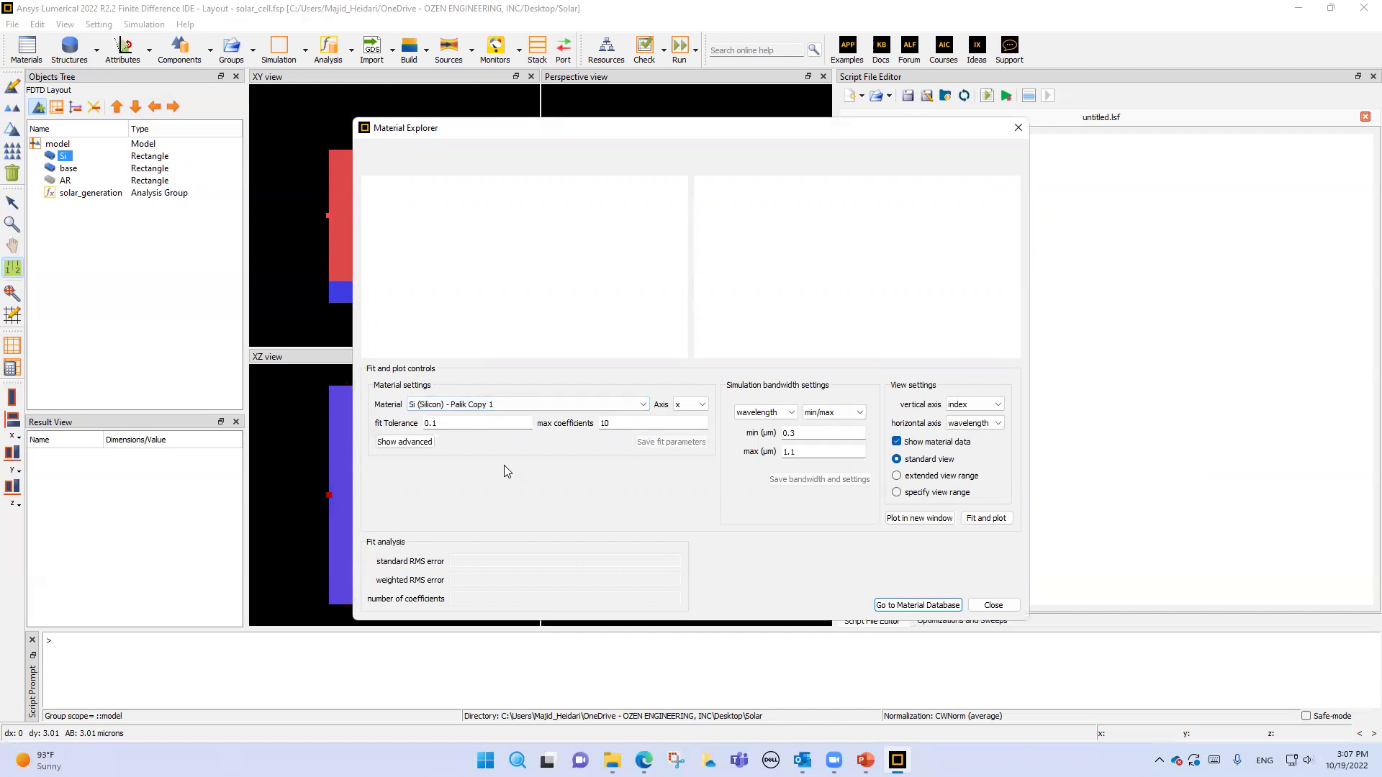
pyautogui.doubleClick(789, 432)
pyautogui.doubleClick(806, 452)
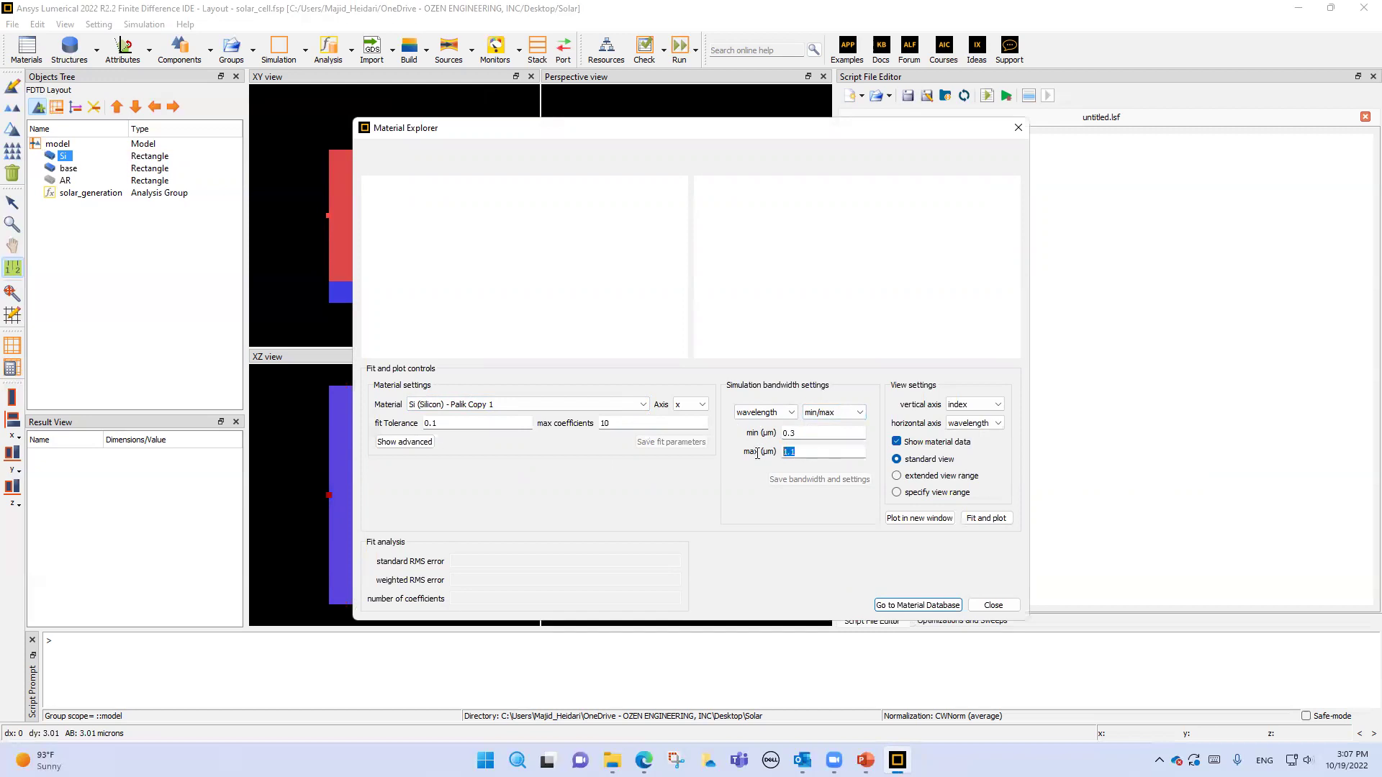
pyautogui.click(911, 520)
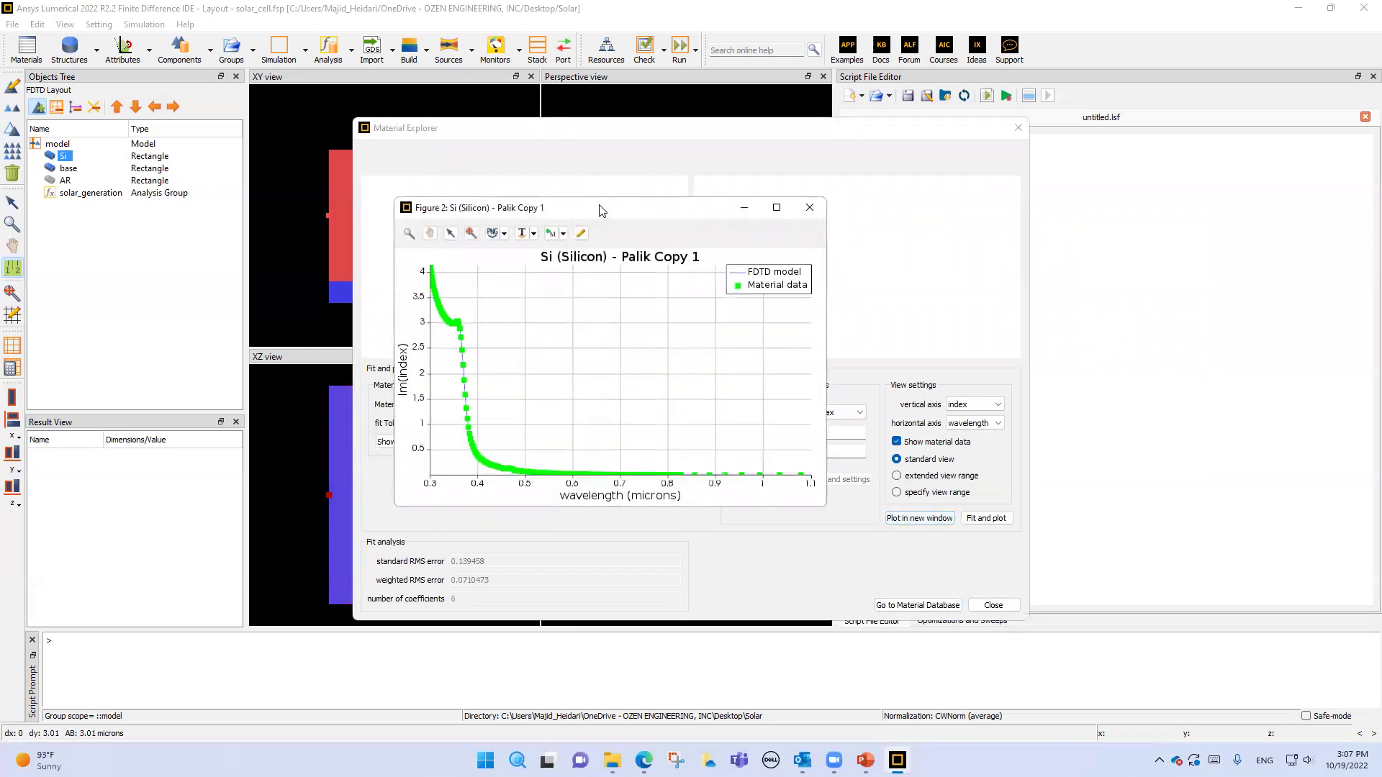
pyautogui.moveTo(604, 211); pyautogui.dragTo(980, 215)
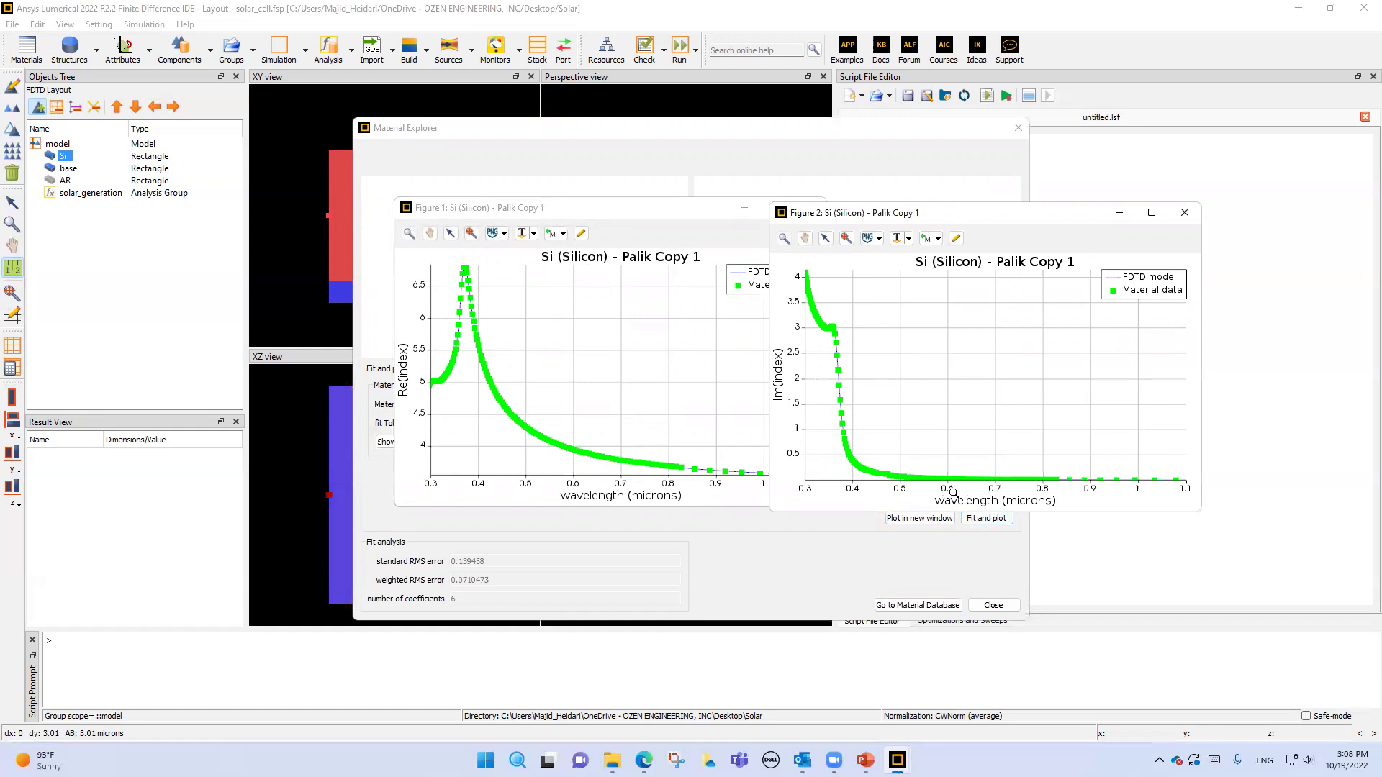
pyautogui.moveTo(872, 458)
pyautogui.click(1185, 213)
pyautogui.click(1018, 128)
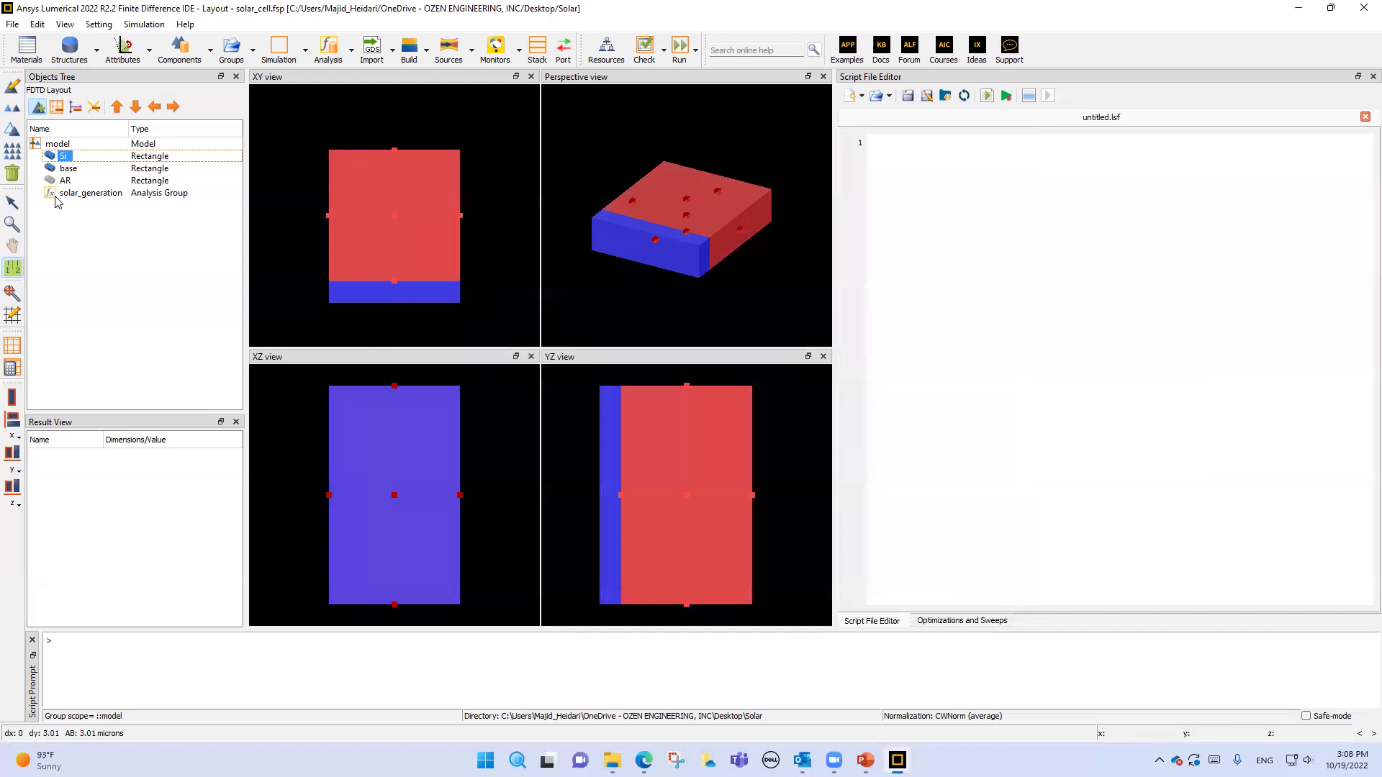
# Enable the AR rectangle, check its y span and refractive index, and close its properties without changes.
pyautogui.rightClick(63, 181)
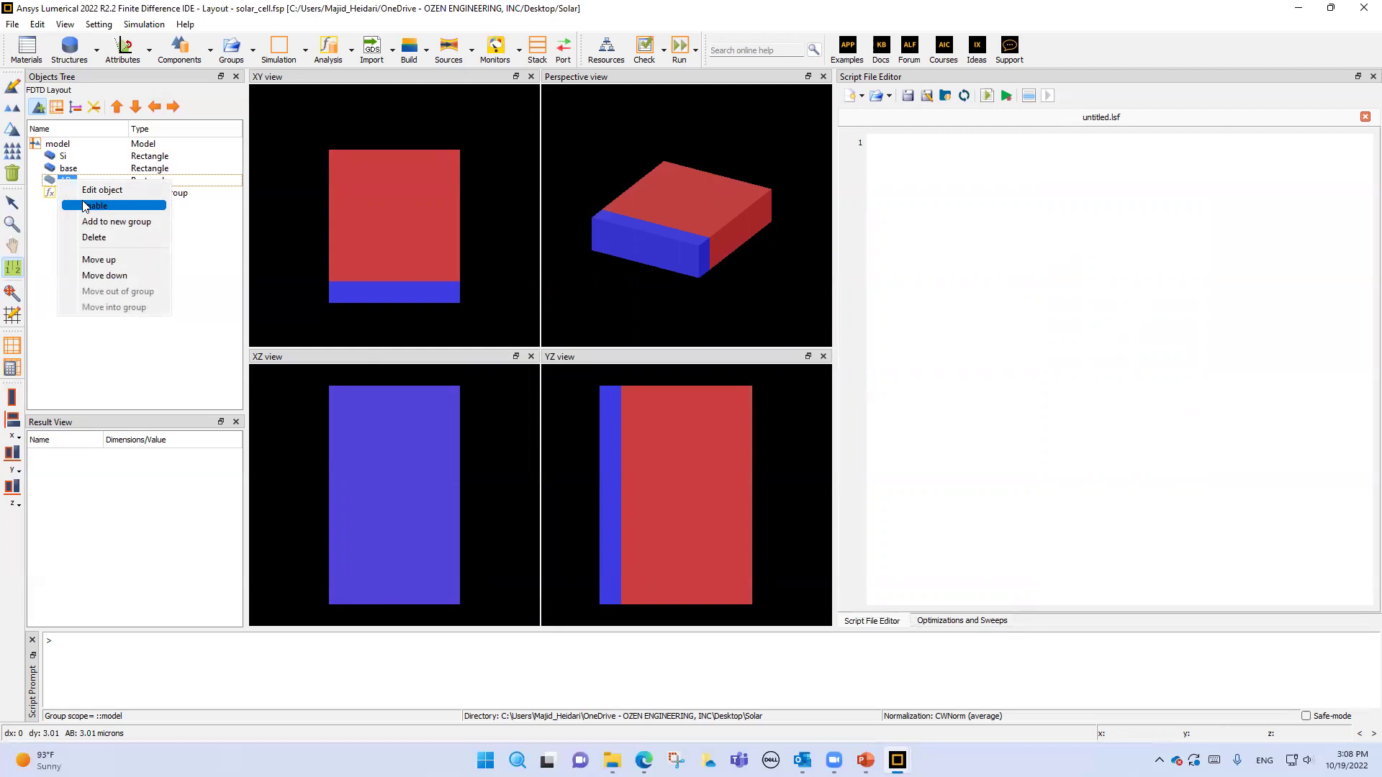
pyautogui.click(84, 207)
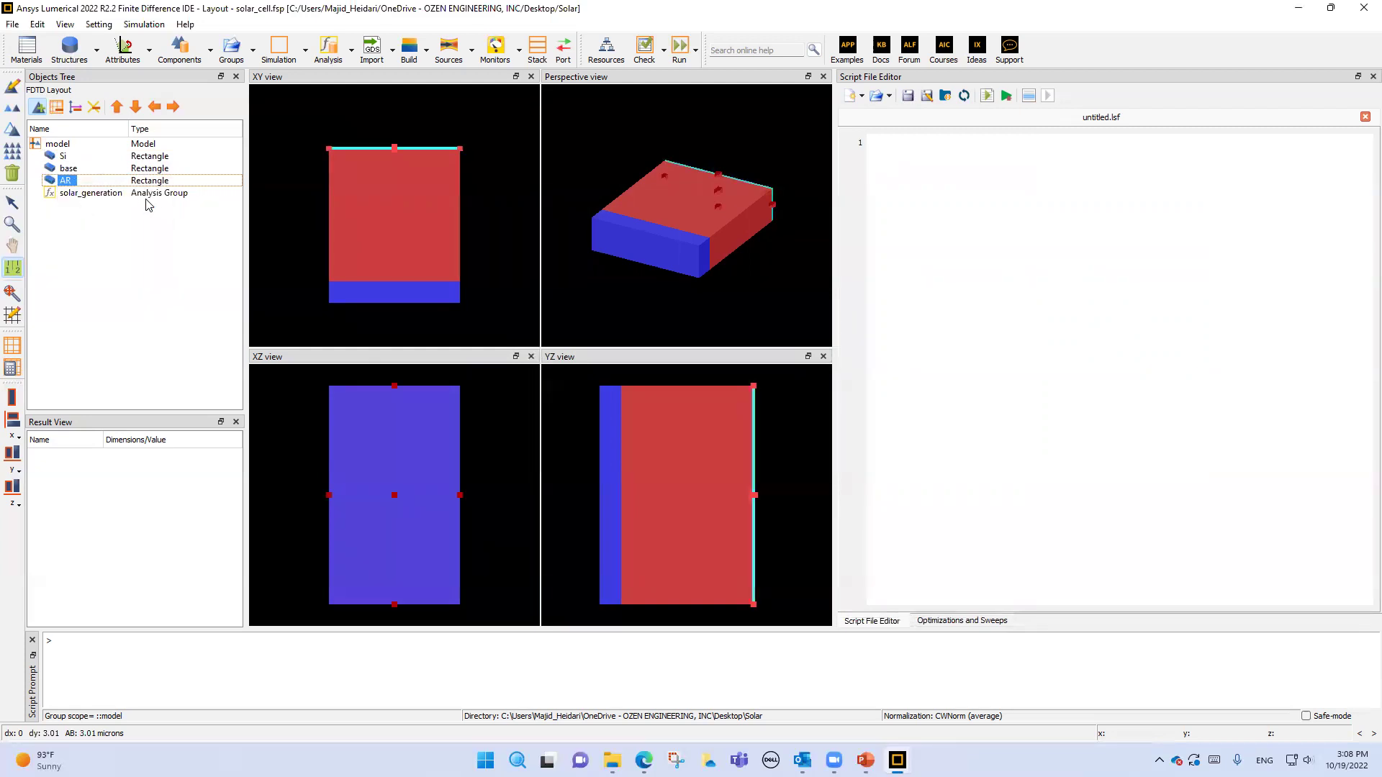
pyautogui.rightClick(64, 180)
pyautogui.click(83, 193)
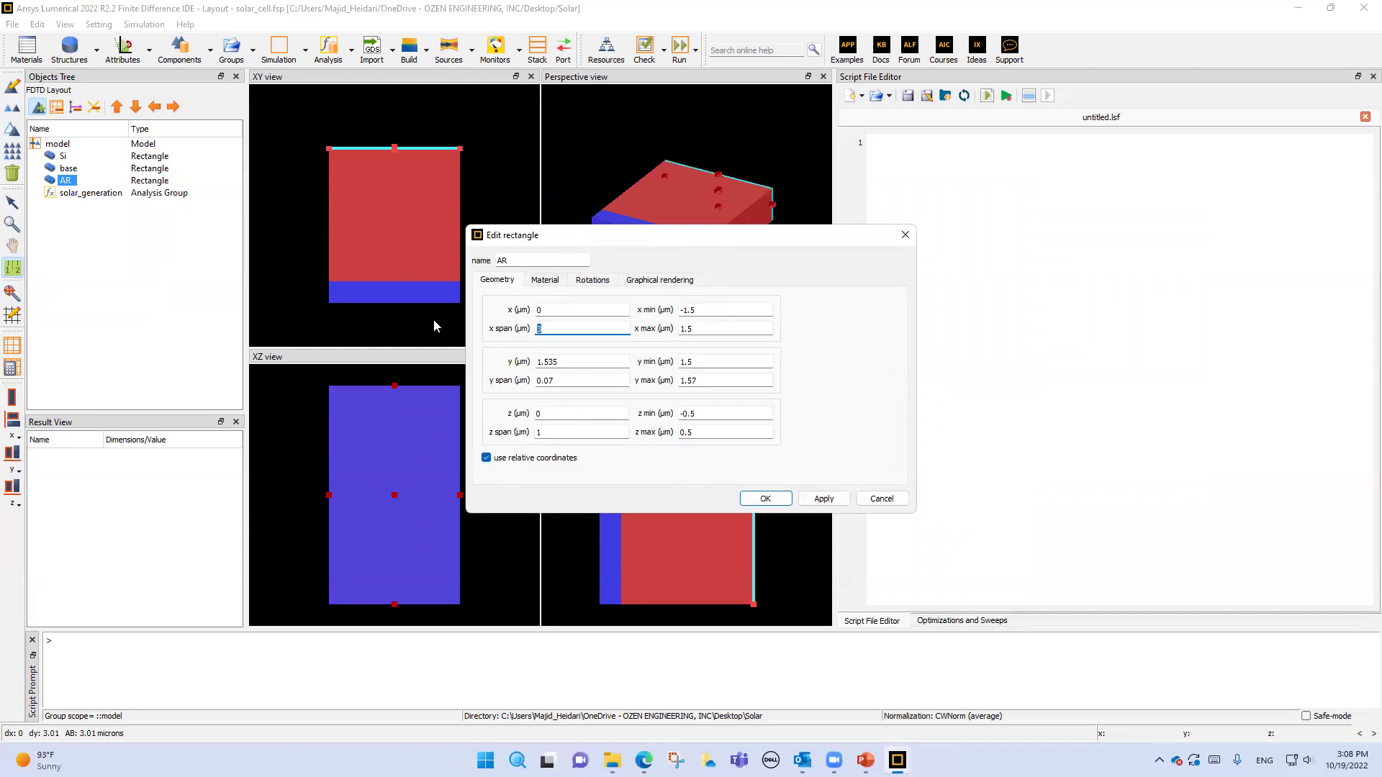
pyautogui.press('Tab')
pyautogui.press('Tab')
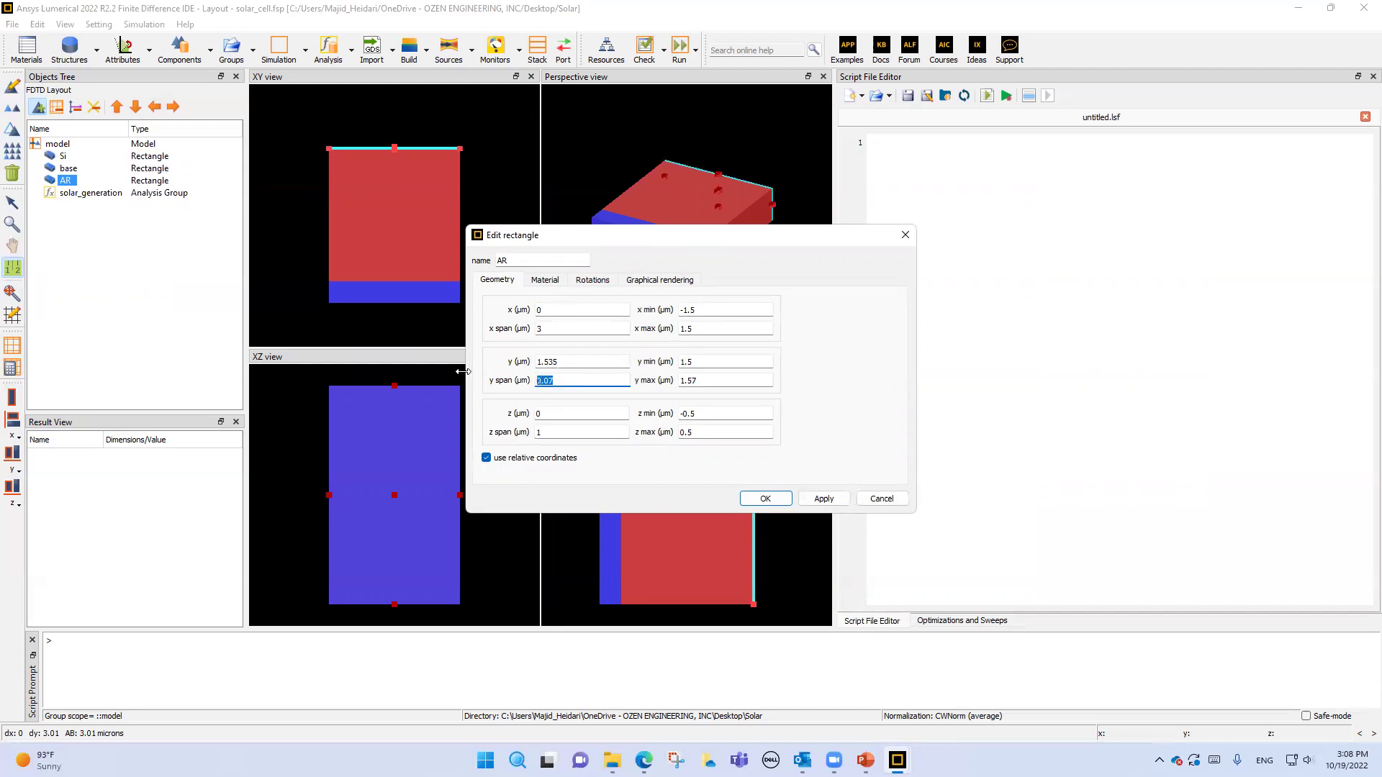
pyautogui.click(548, 281)
pyautogui.moveTo(617, 335); pyautogui.dragTo(542, 338)
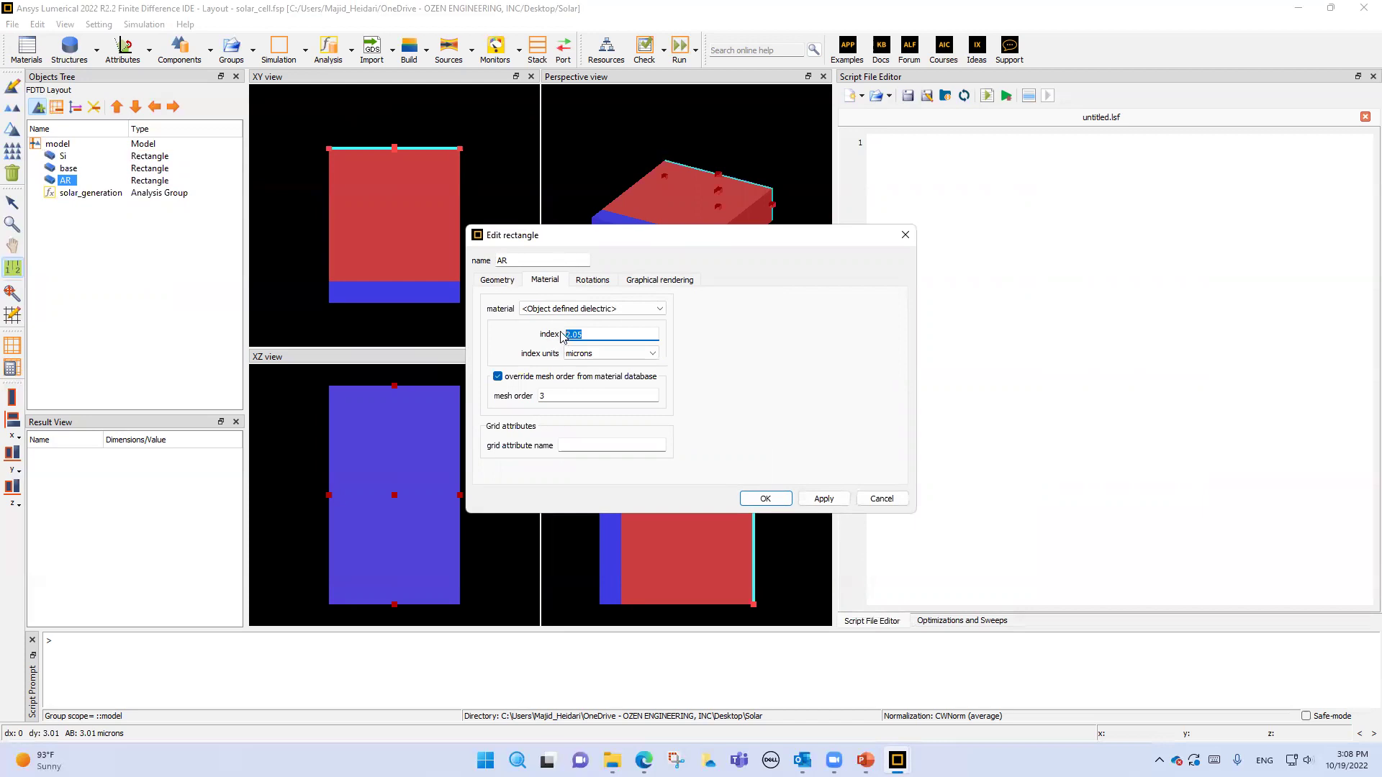
pyautogui.click(884, 499)
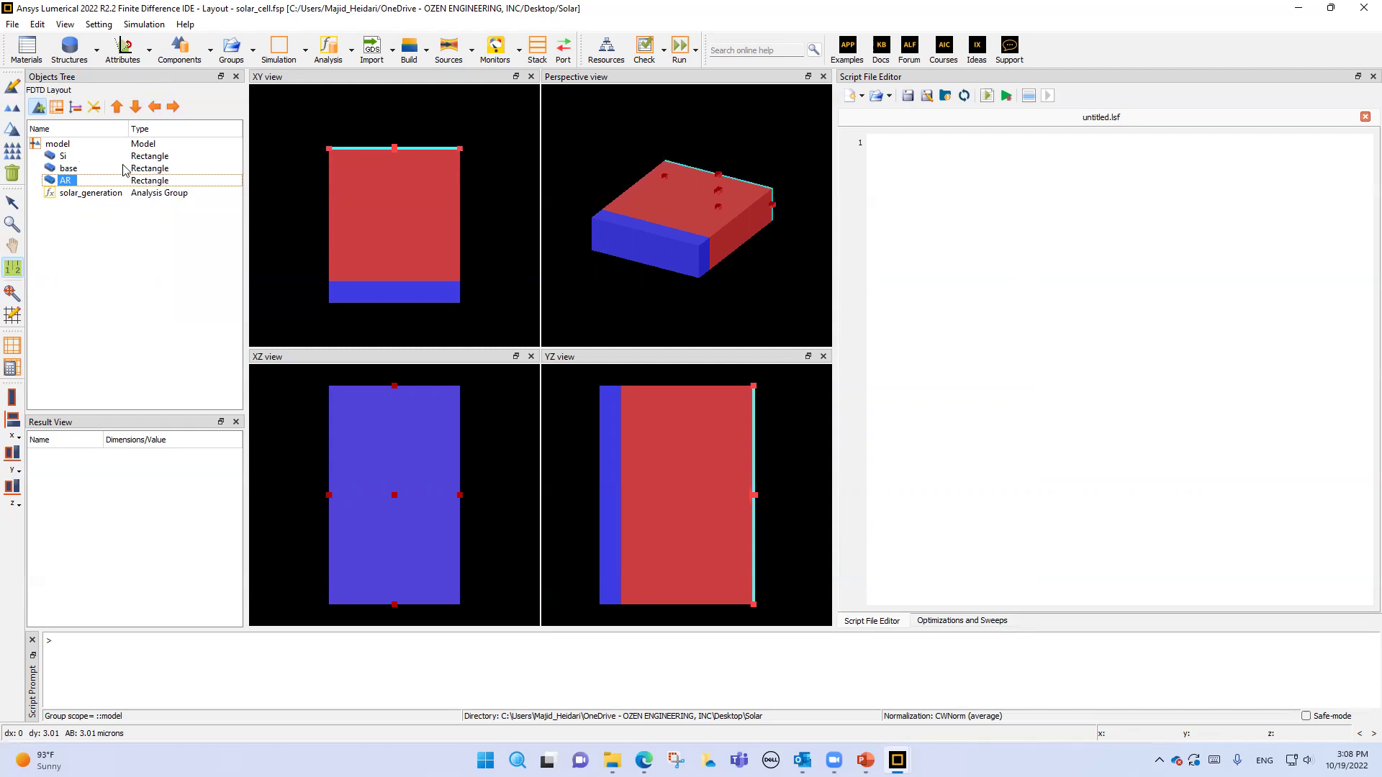
# Show the FDTD simulation region and review its general settings, including simulation time, temperature and background index.
pyautogui.click(59, 109)
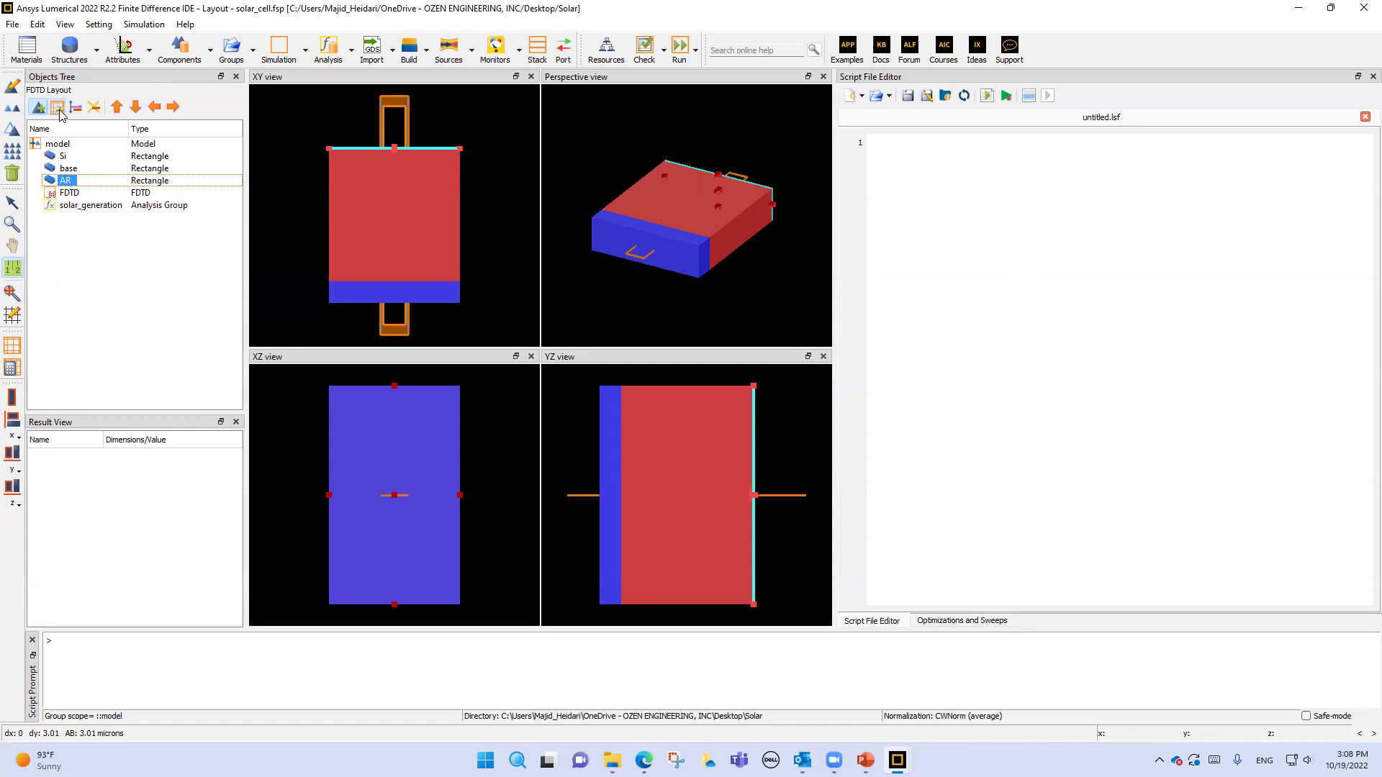
pyautogui.click(69, 193)
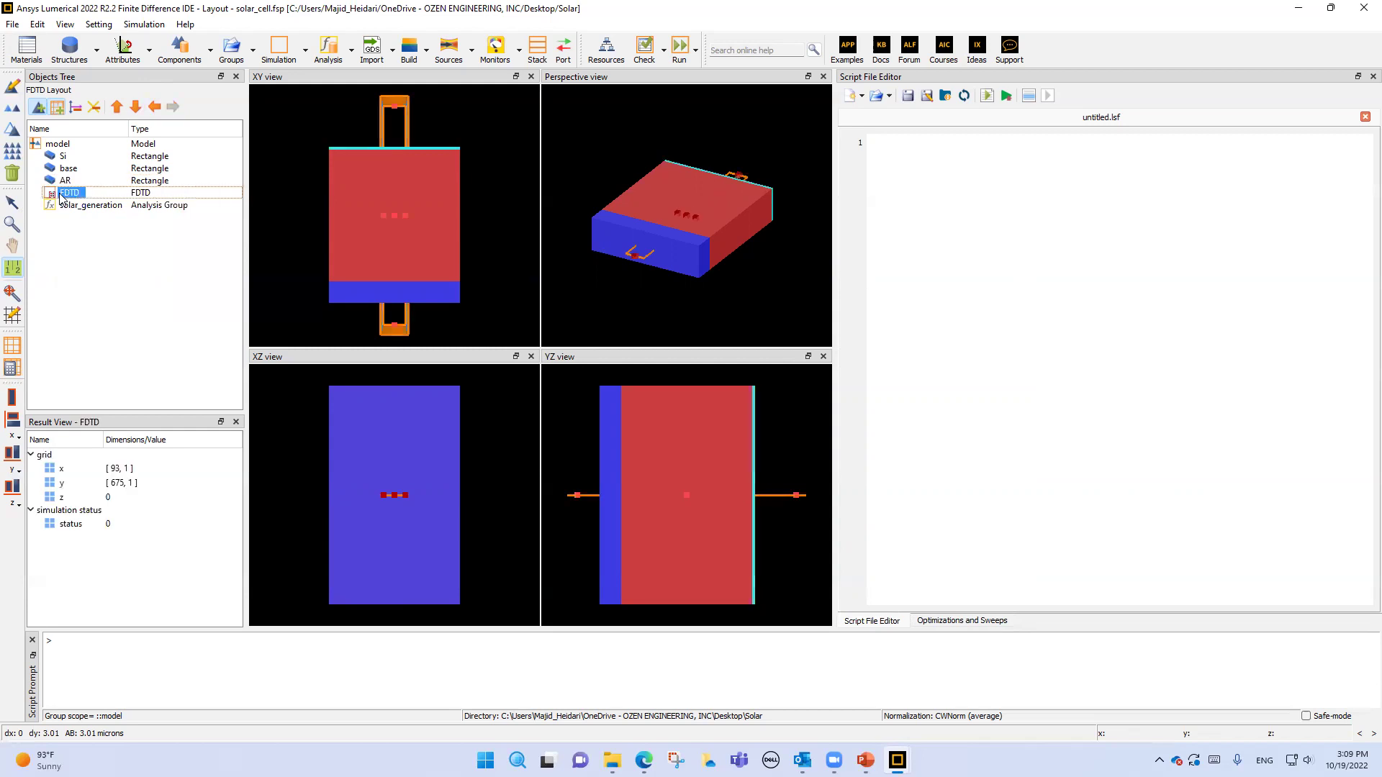
pyautogui.rightClick(62, 197)
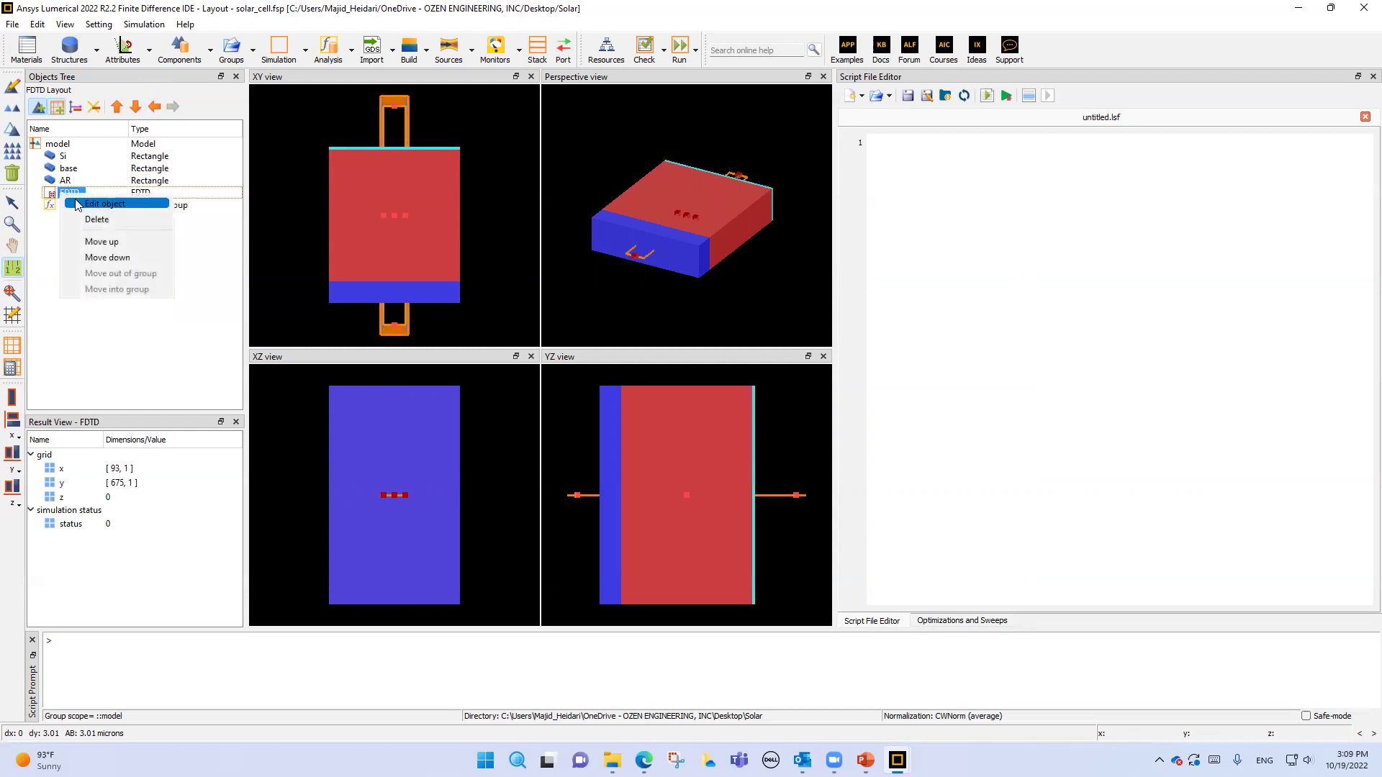
pyautogui.click(83, 205)
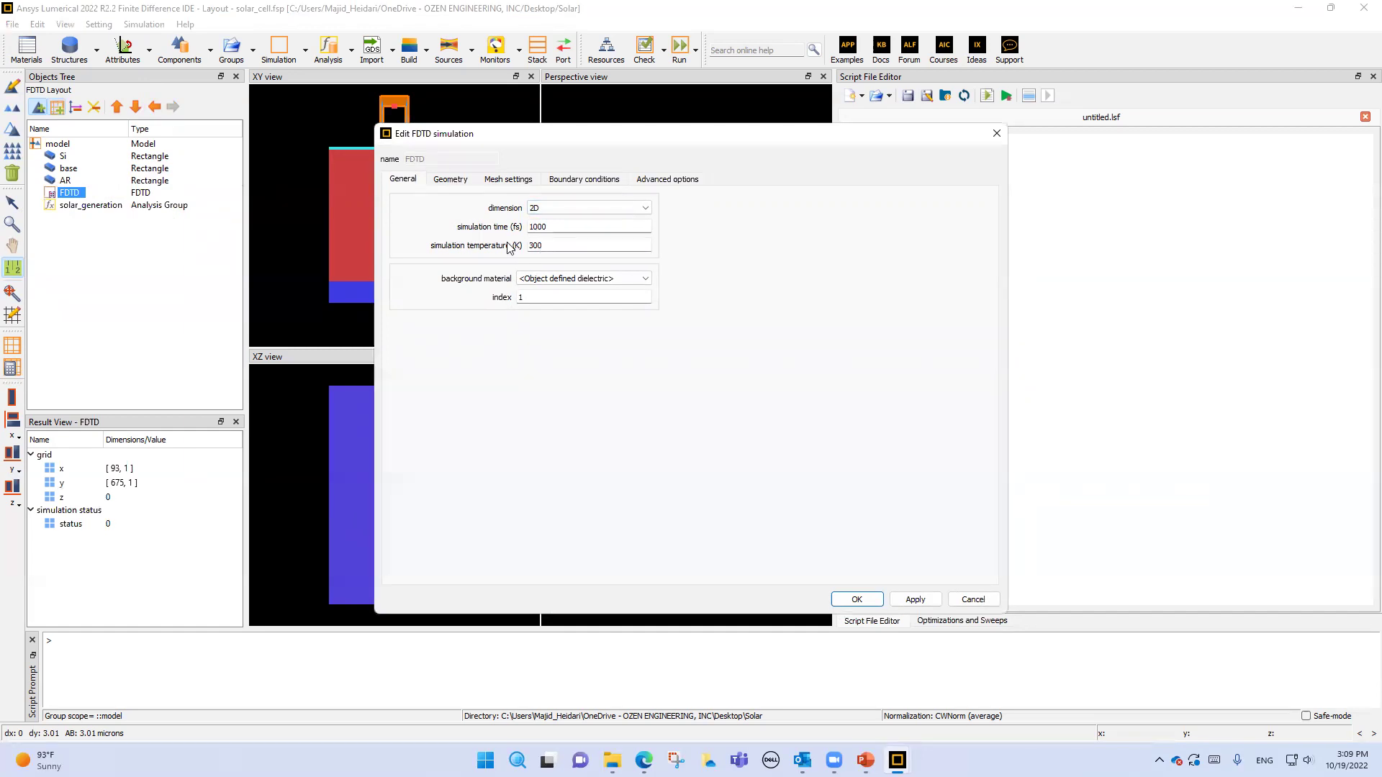
pyautogui.doubleClick(548, 231)
pyautogui.press('Tab')
pyautogui.click(495, 298)
pyautogui.doubleClick(495, 298)
# Review the FDTD region's geometry, mesh, boundary condition and auto shutoff settings, and close its properties without changes.
pyautogui.moveTo(647, 141); pyautogui.dragTo(855, 125)
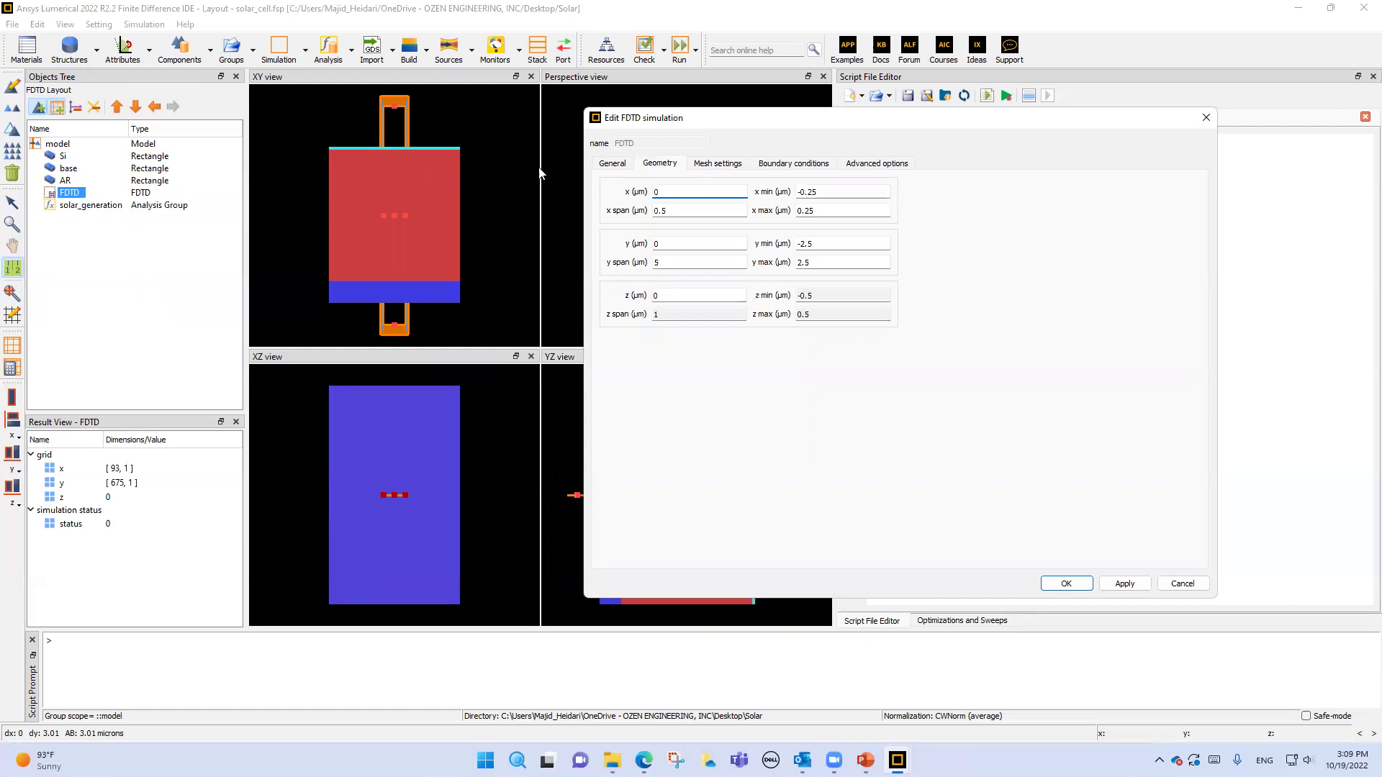
pyautogui.press('Tab')
pyautogui.doubleClick(670, 263)
pyautogui.click(728, 167)
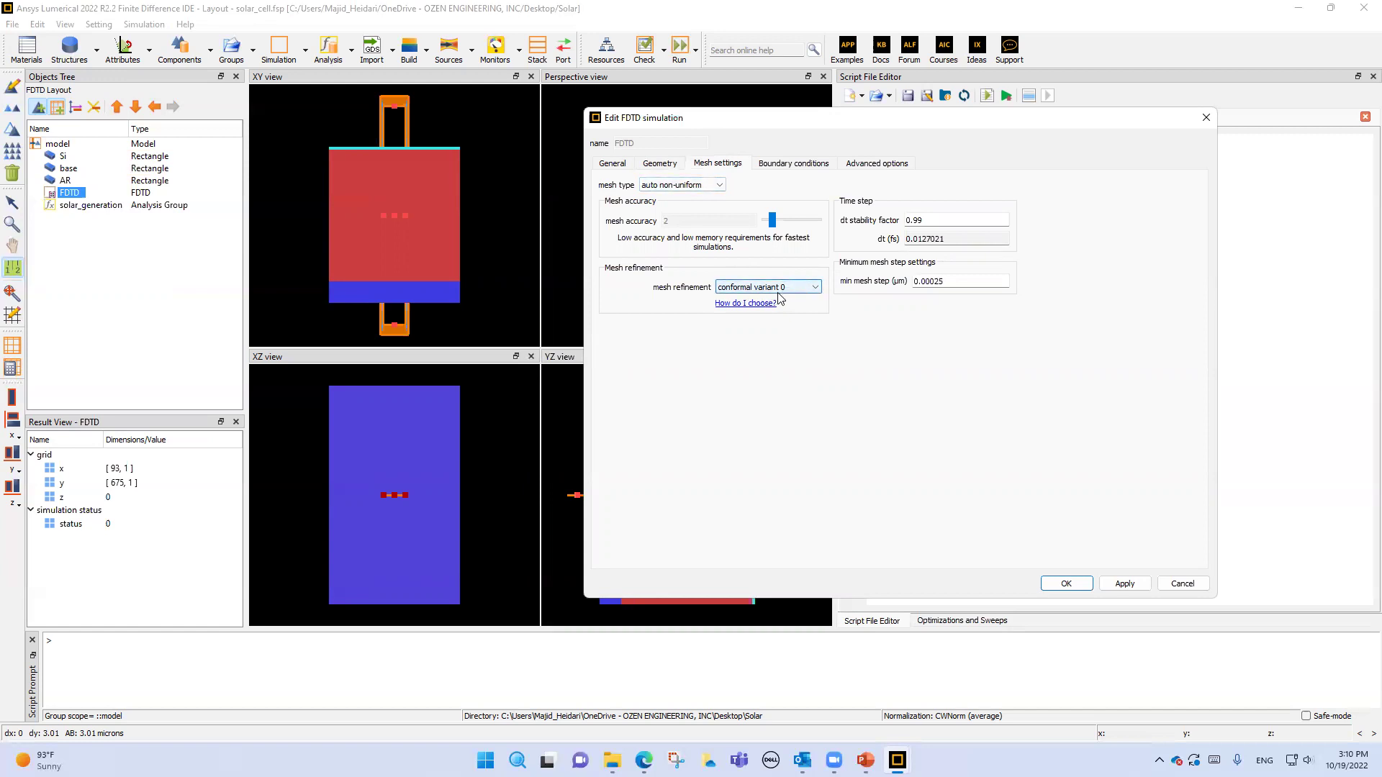
pyautogui.click(768, 165)
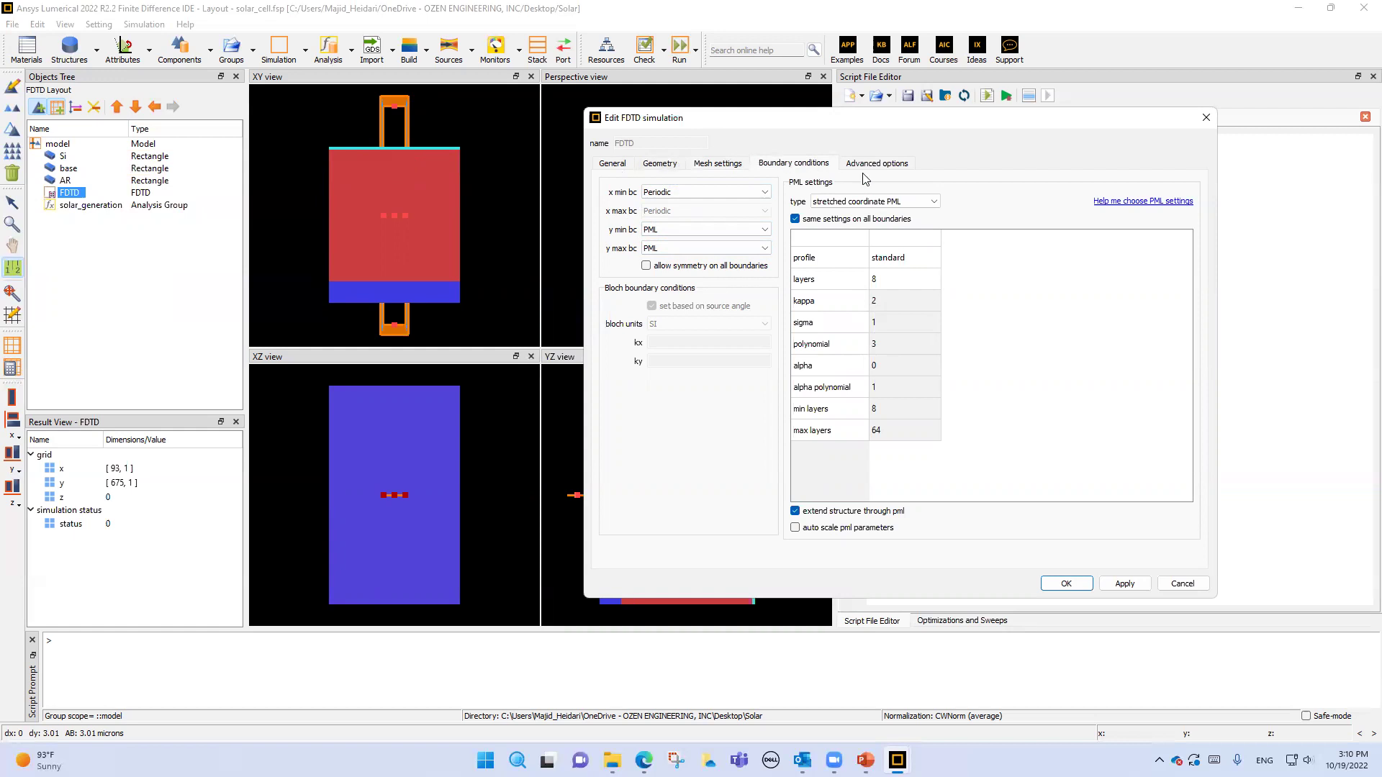
pyautogui.click(889, 171)
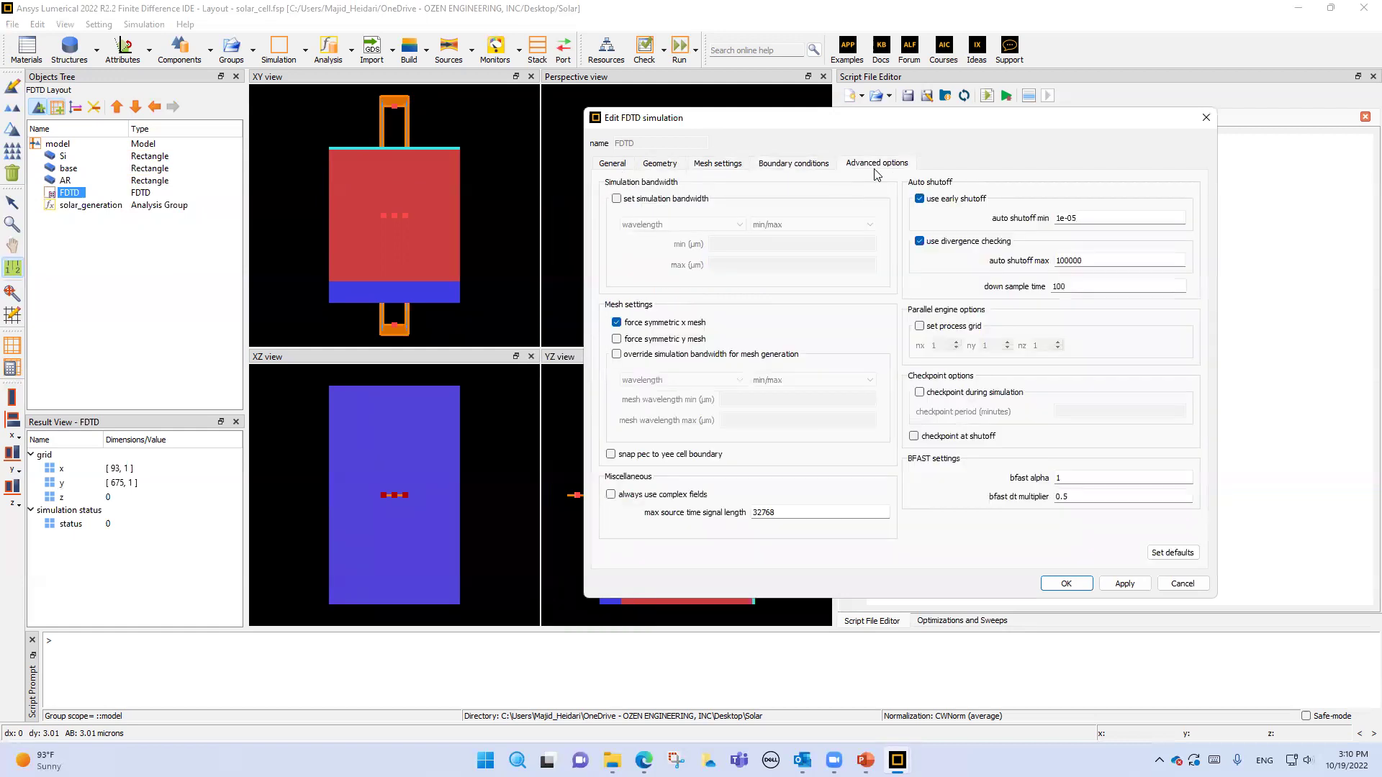
pyautogui.moveTo(1072, 218); pyautogui.dragTo(1028, 214)
pyautogui.click(1183, 584)
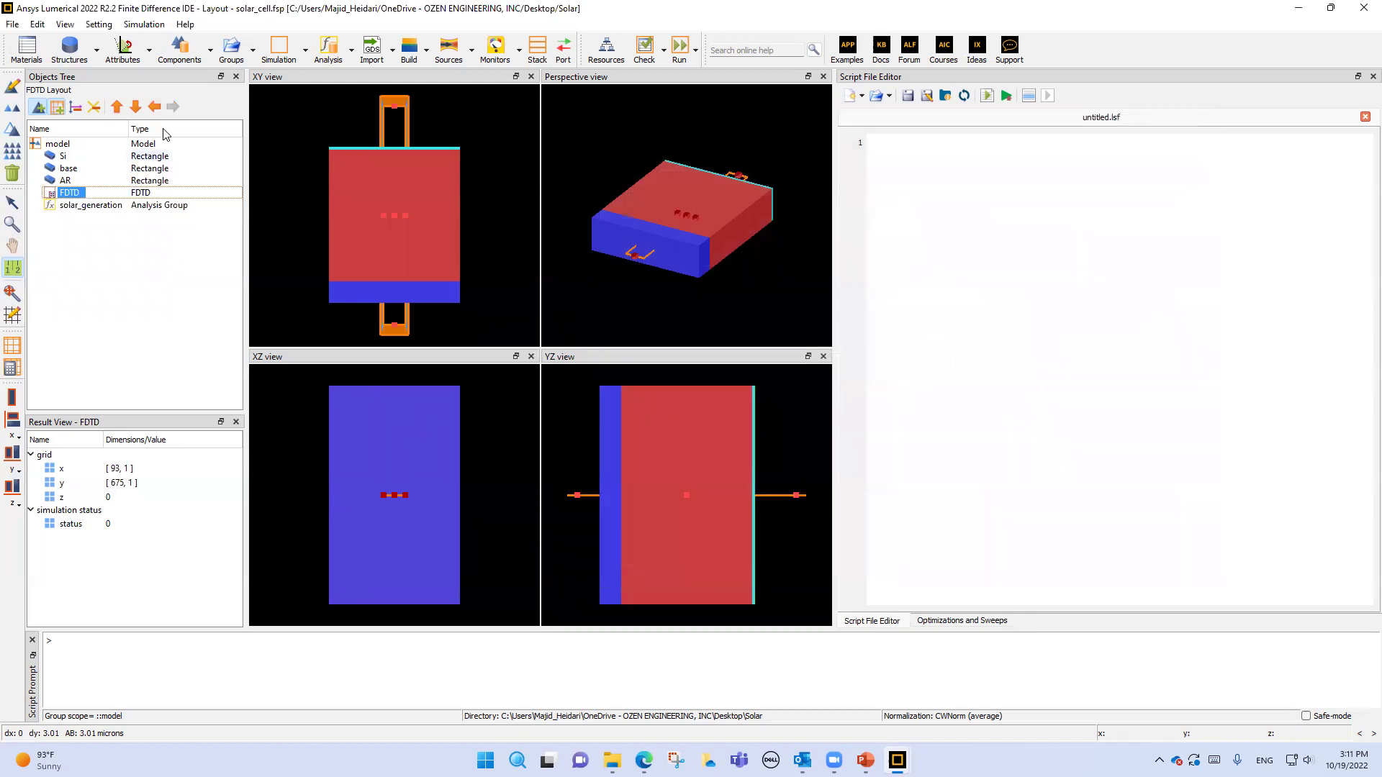
# Show the plane wave source and review its general settings, keeping the plane wave type at Bloch/periodic.
pyautogui.click(76, 108)
pyautogui.click(72, 193)
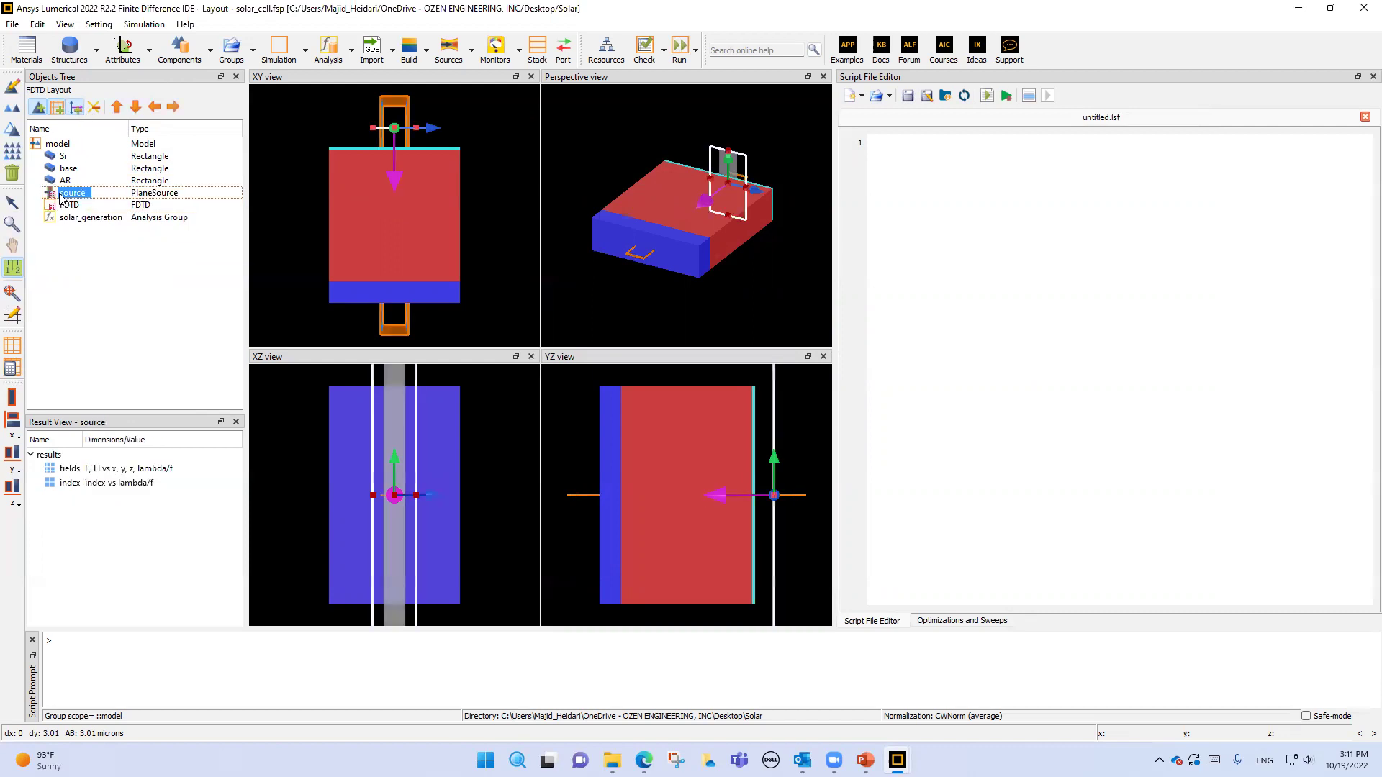
pyautogui.rightClick(71, 194)
pyautogui.click(100, 204)
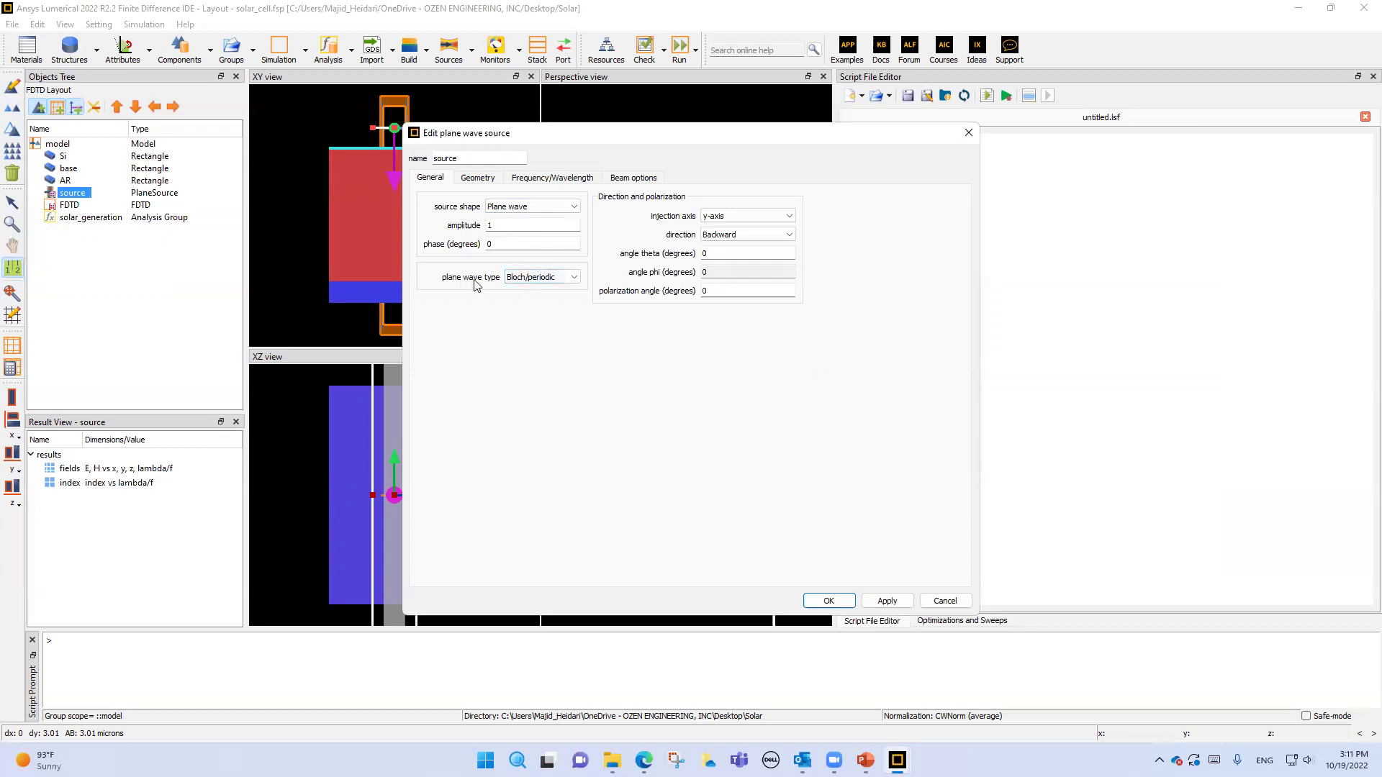
pyautogui.click(553, 283)
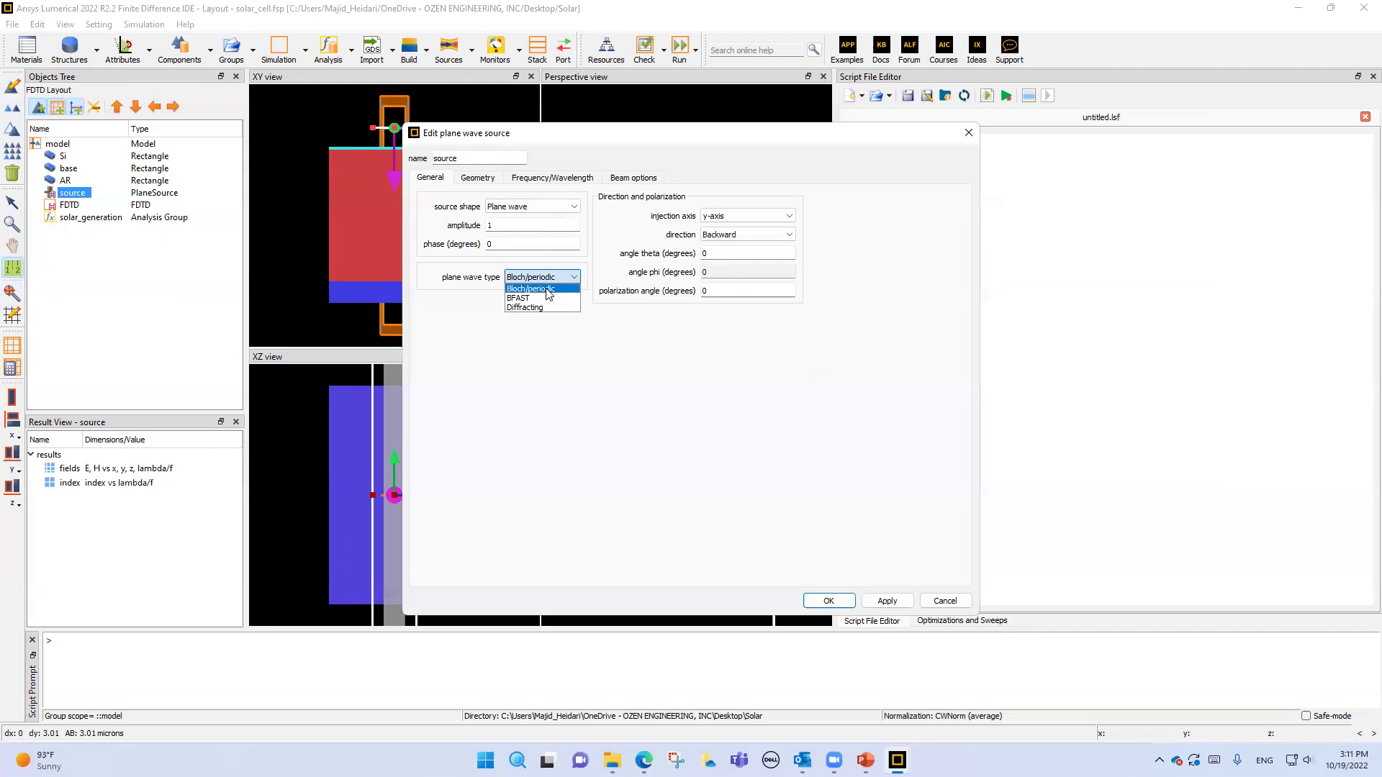
pyautogui.click(548, 291)
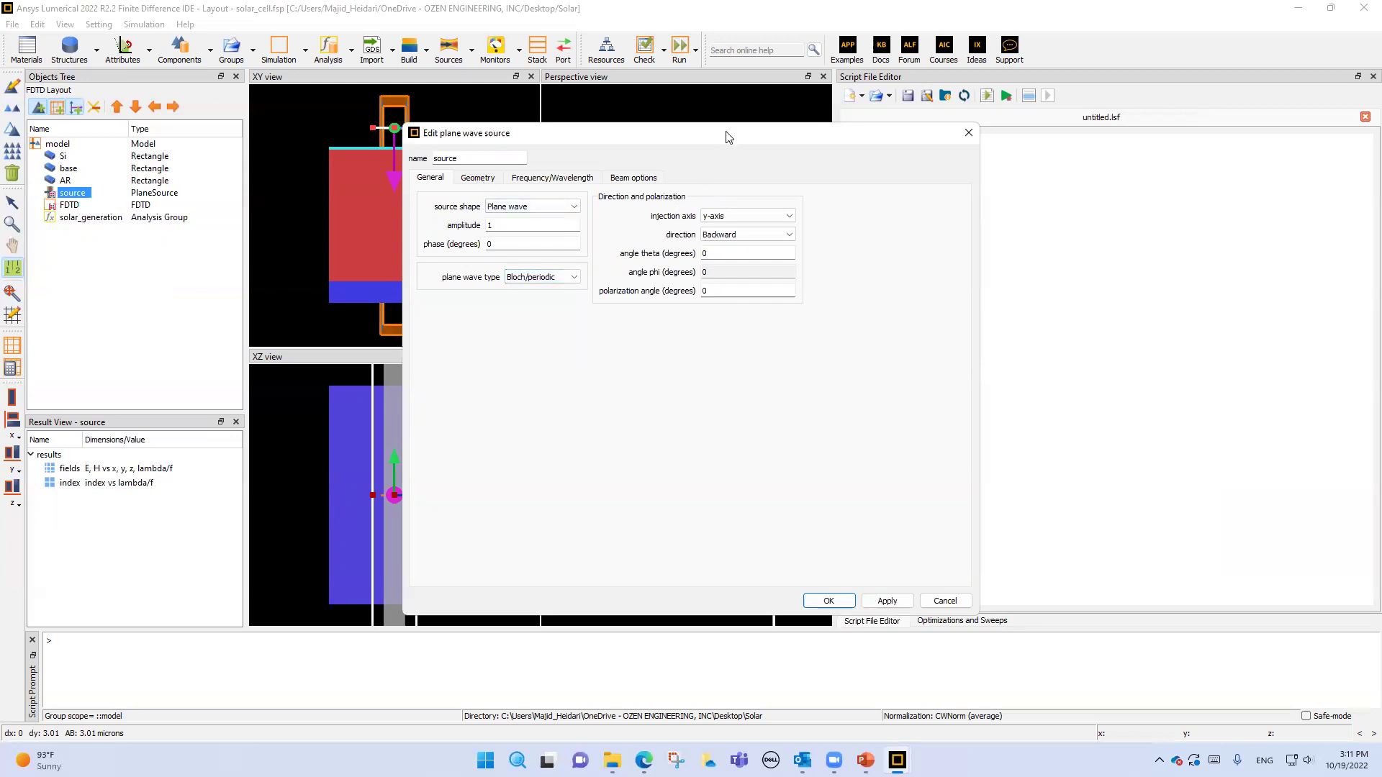
pyautogui.moveTo(736, 138); pyautogui.dragTo(884, 119)
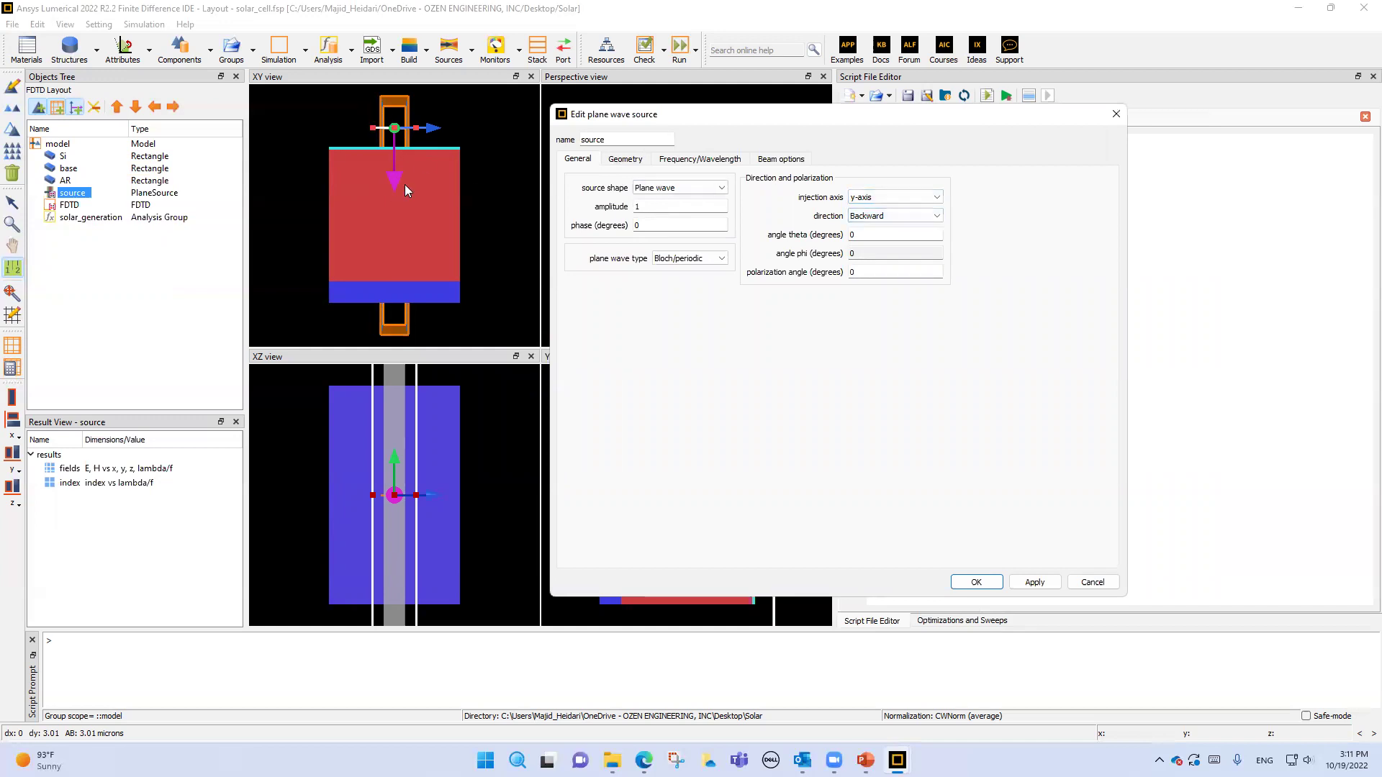
# Apply the Forward direction to the plane wave source to see its effect, and restore it to Backward.
pyautogui.click(862, 217)
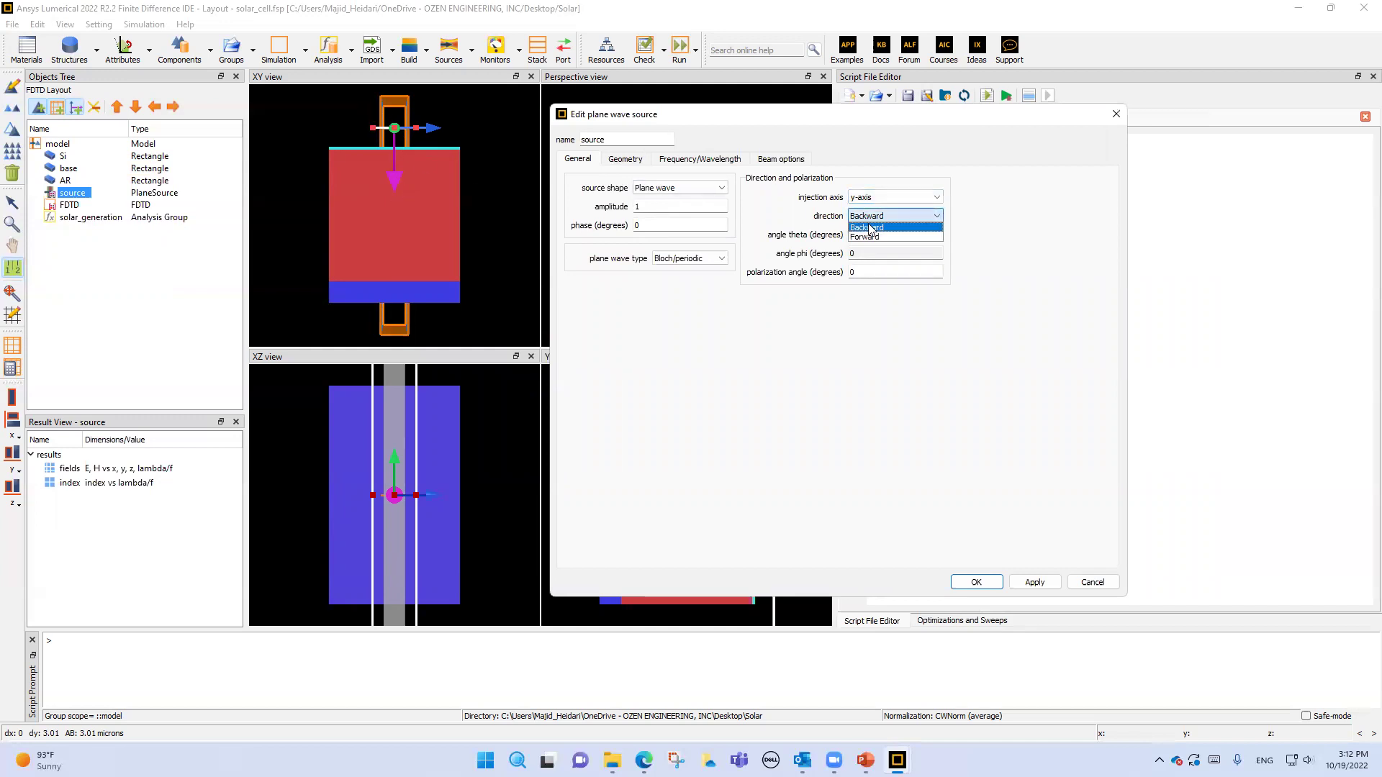
pyautogui.click(867, 237)
pyautogui.click(1035, 582)
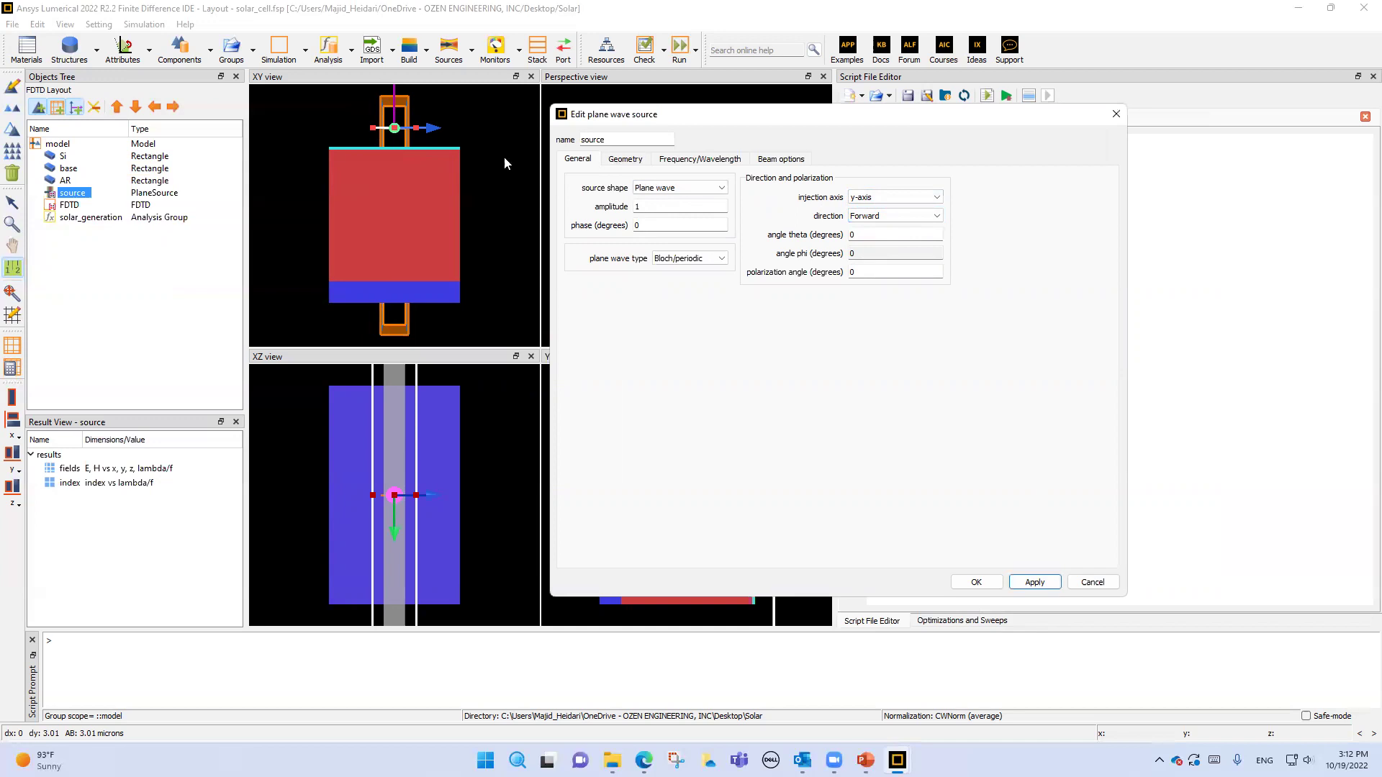
pyautogui.click(912, 218)
pyautogui.click(871, 238)
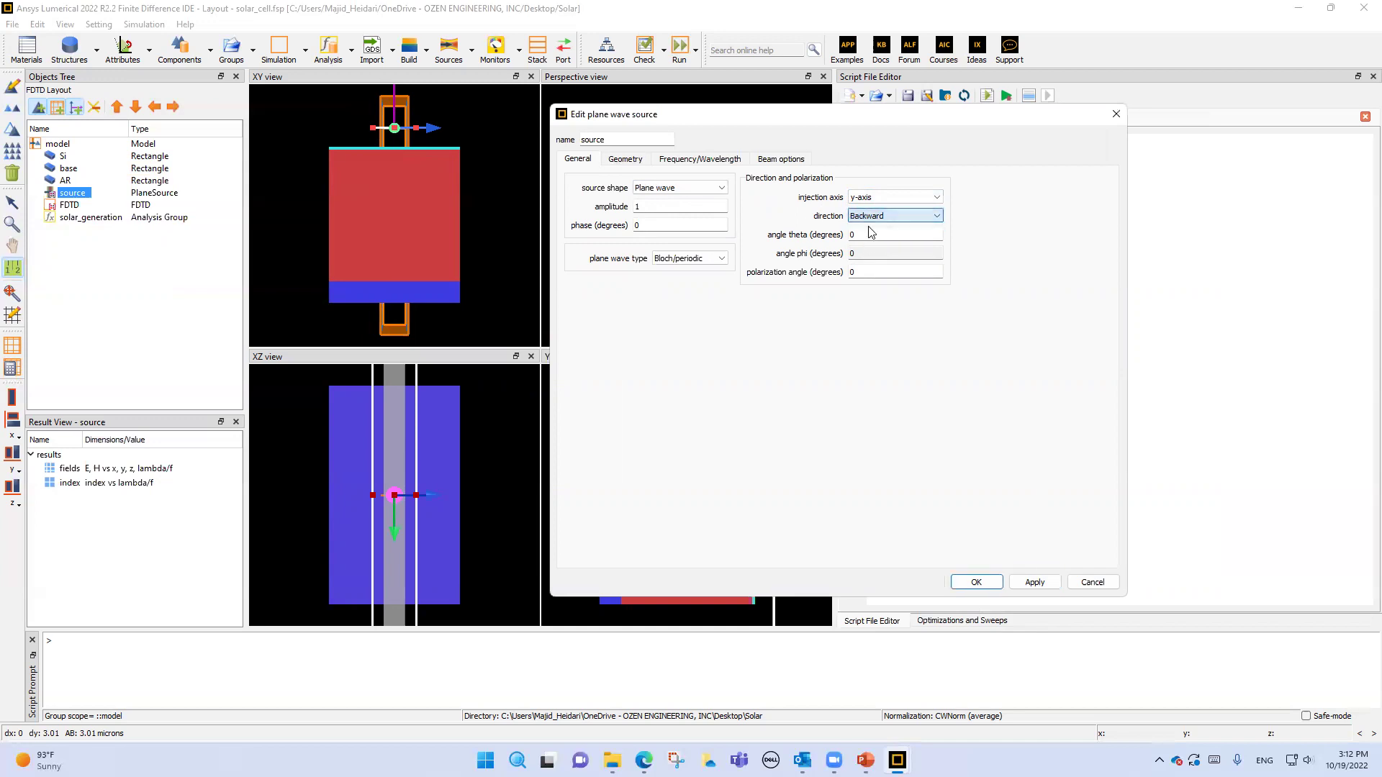
pyautogui.click(1035, 582)
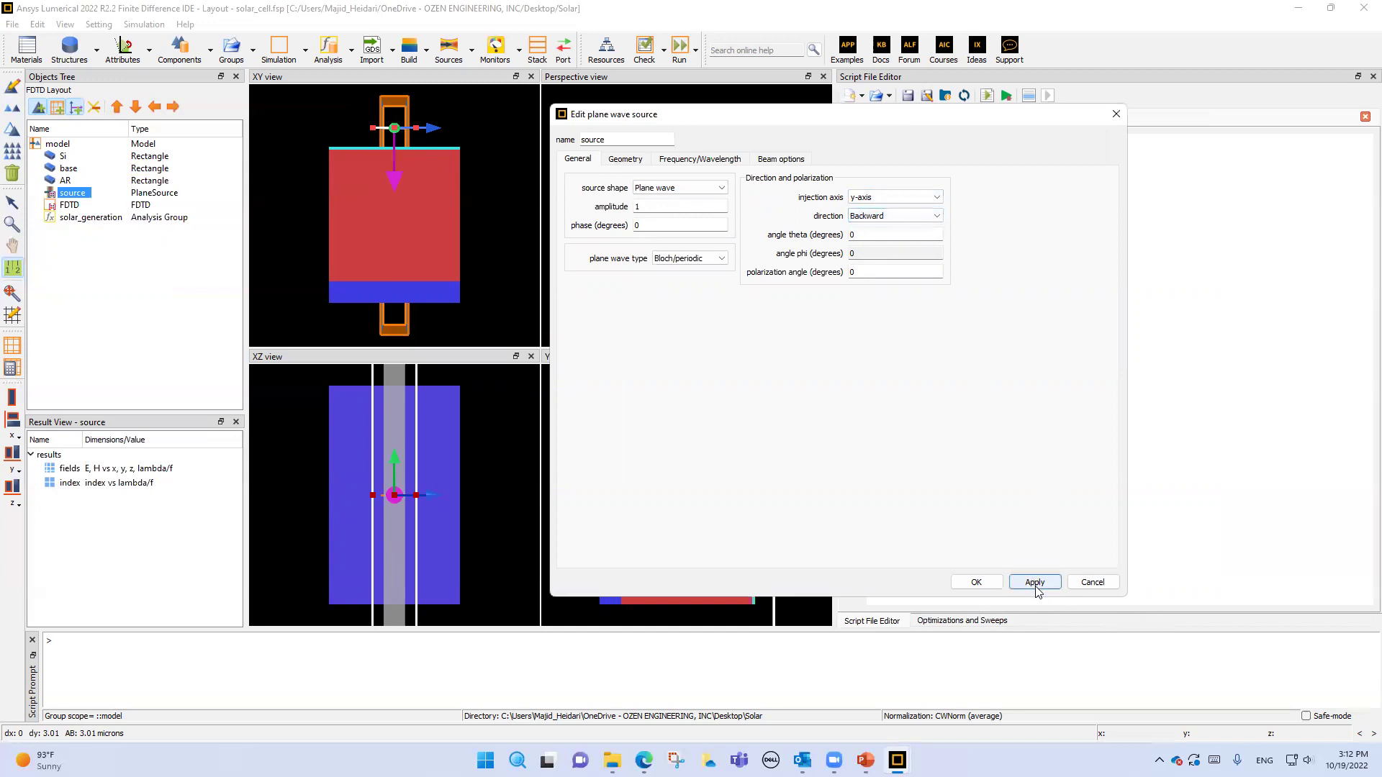
# Check the source's start and stop wavelengths and spectrum plots, and close its properties with the values as they are.
pyautogui.click(702, 159)
pyautogui.moveTo(685, 287); pyautogui.dragTo(645, 313)
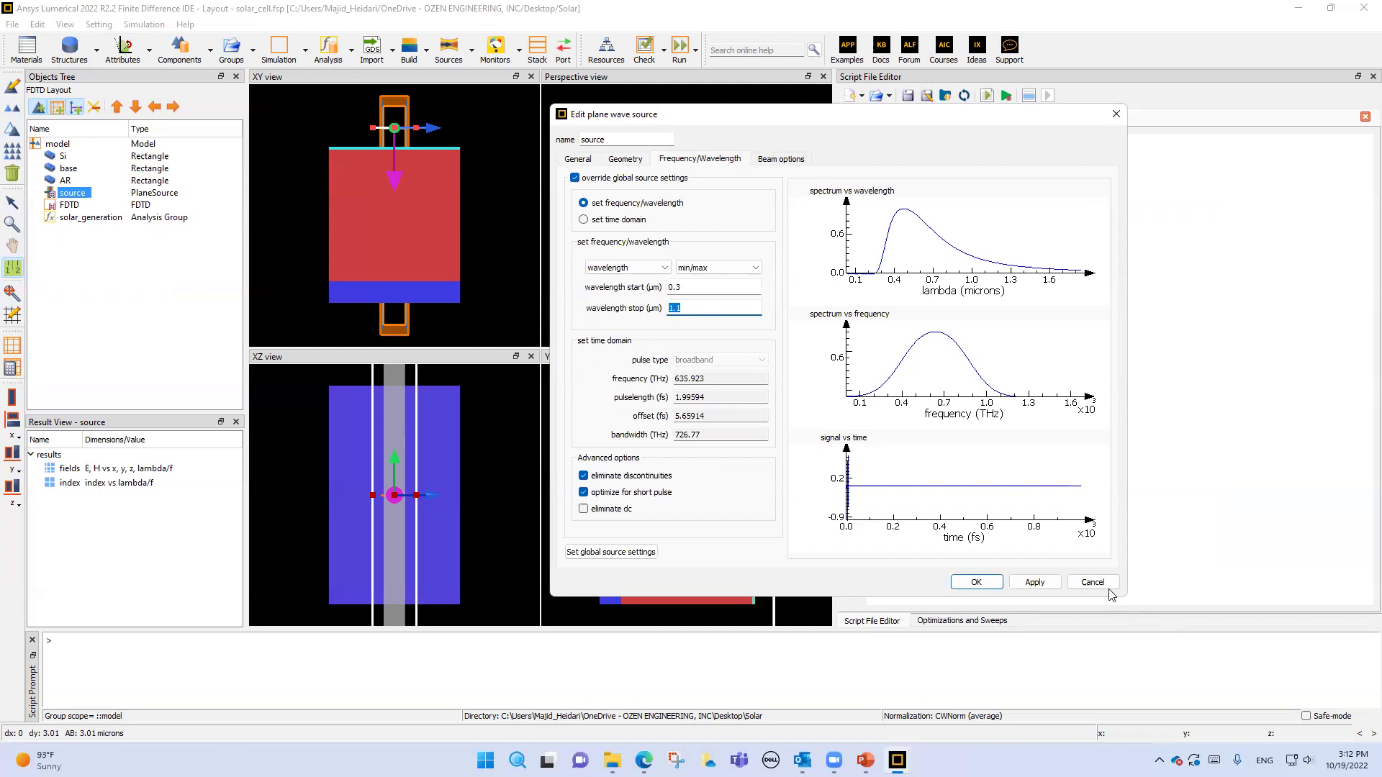
pyautogui.click(1035, 583)
pyautogui.click(1089, 582)
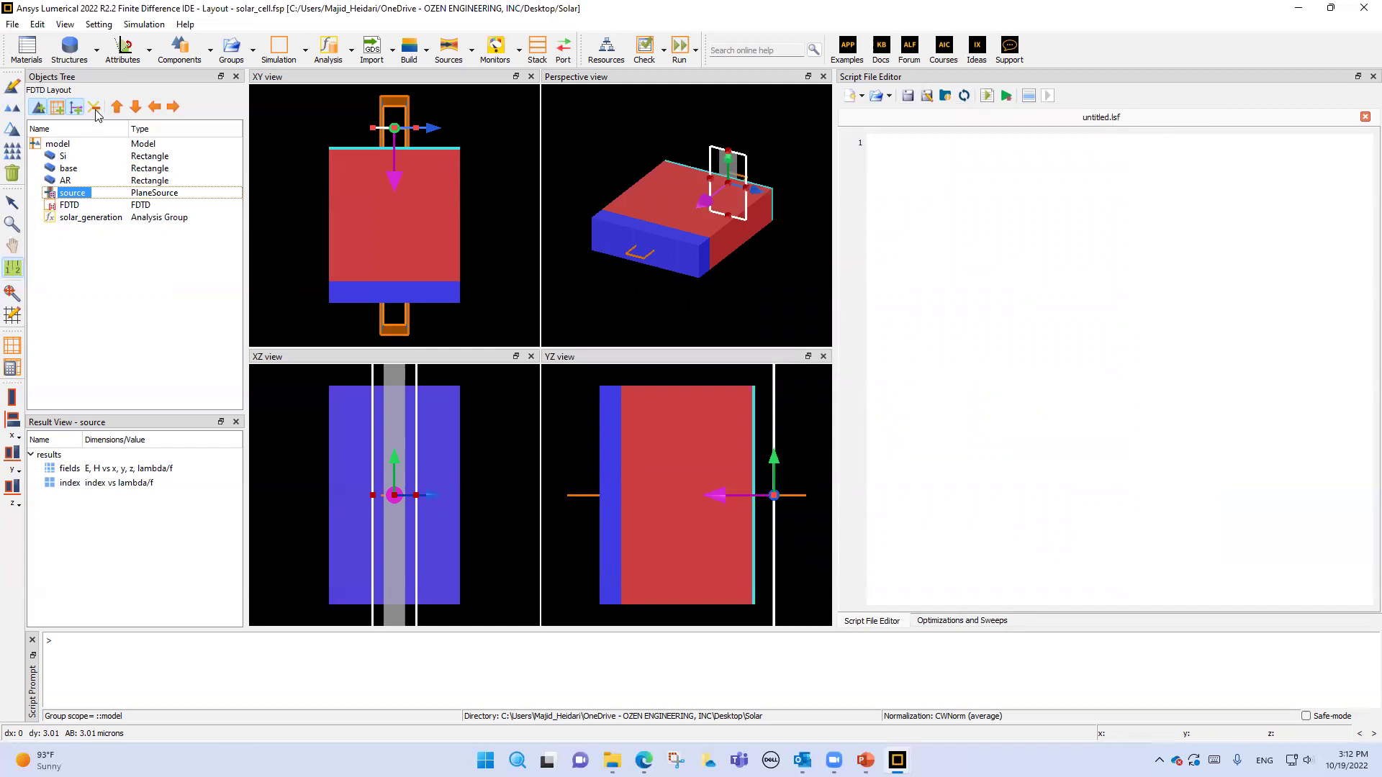
# Show the monitors in the model and review the T power monitor's general settings, including its minimum and maximum wavelengths.
pyautogui.hotkey('ctrl', 'z')
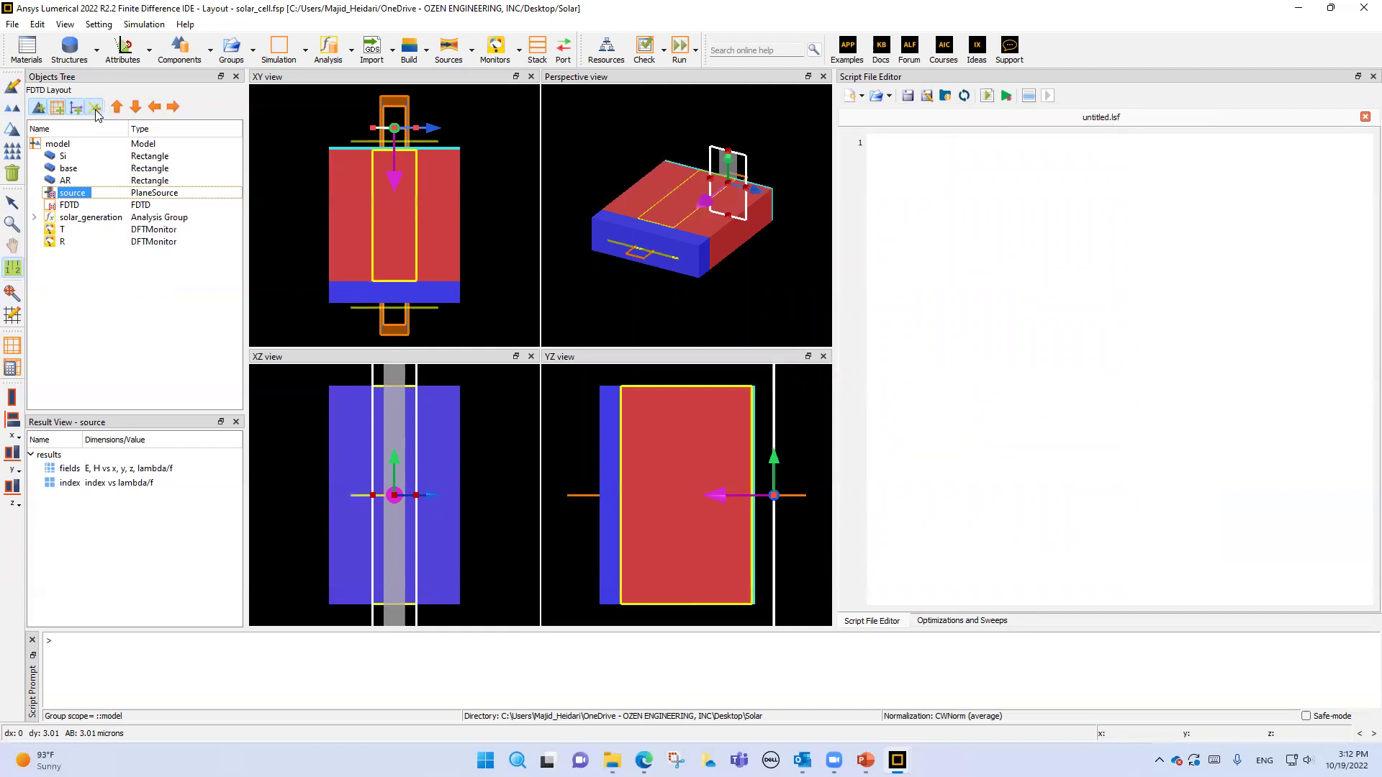
pyautogui.click(49, 231)
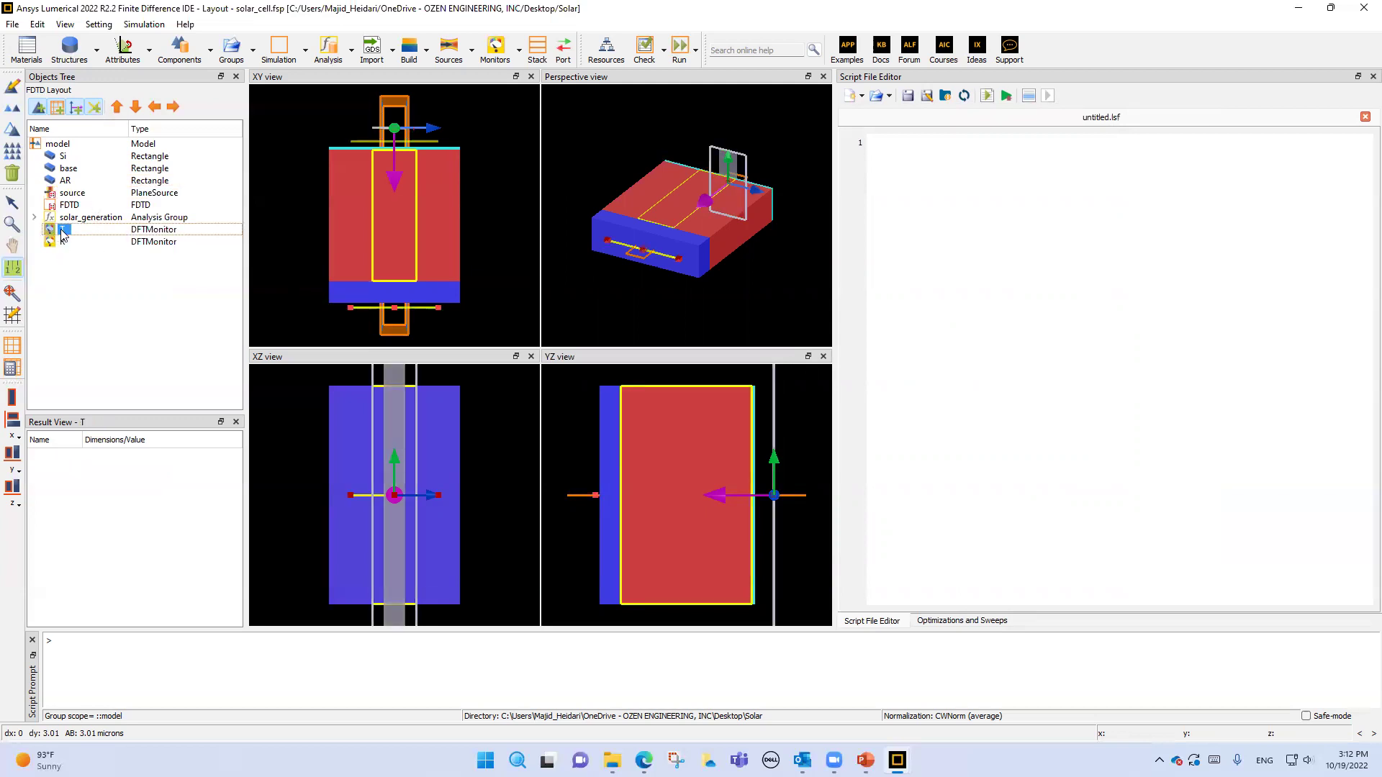
pyautogui.rightClick(65, 231)
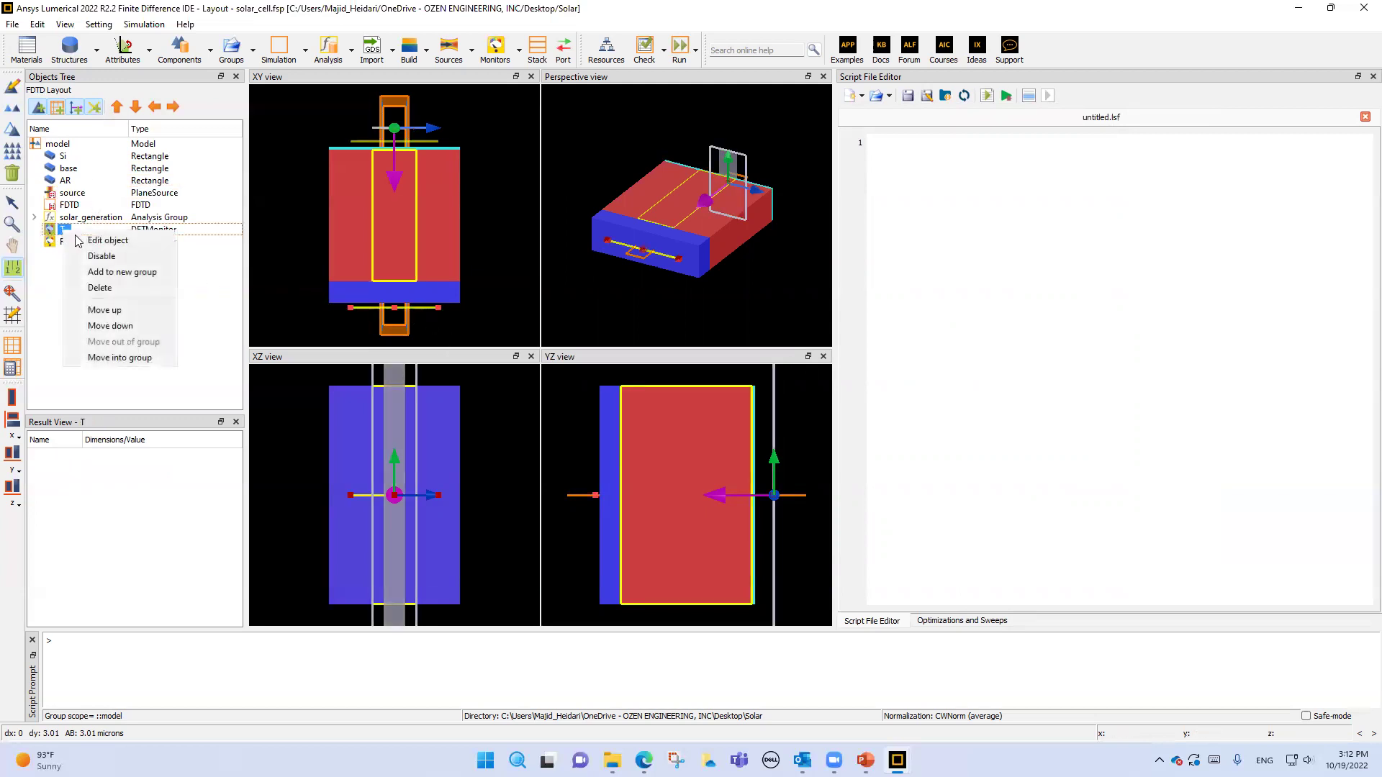
pyautogui.click(117, 246)
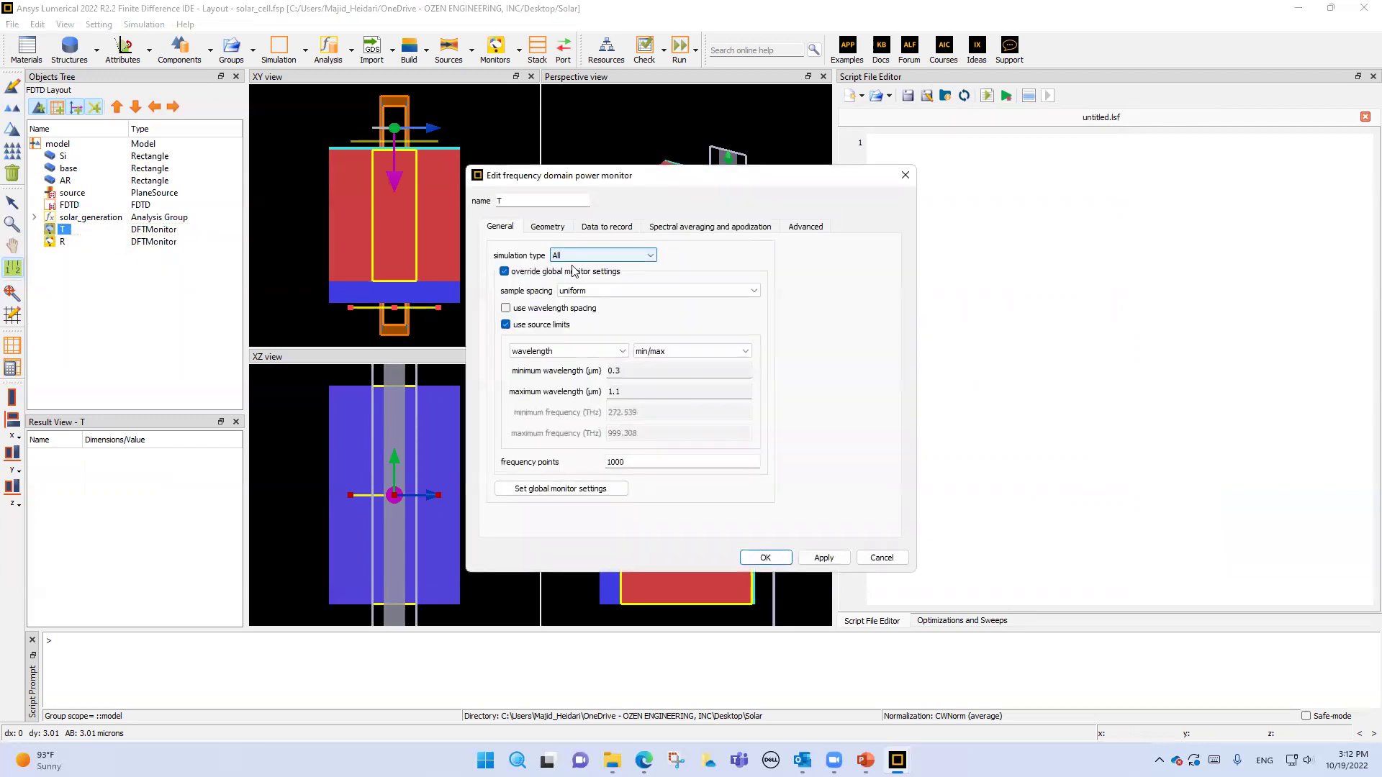
pyautogui.click(574, 259)
pyautogui.click(575, 260)
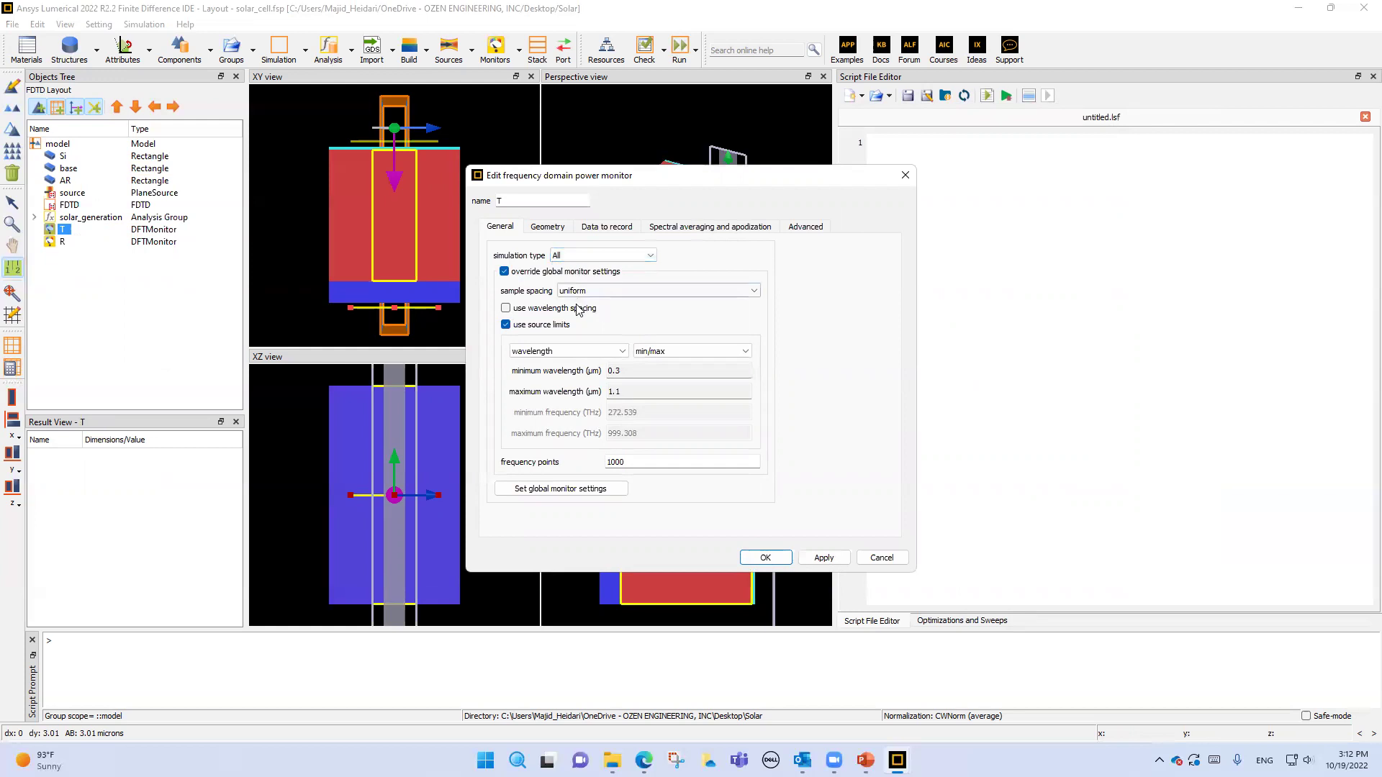
pyautogui.doubleClick(643, 372)
pyautogui.doubleClick(632, 391)
# Review the T monitor's geometry, recorded data, spectral averaging and advanced settings, and close its properties without changes.
pyautogui.click(548, 228)
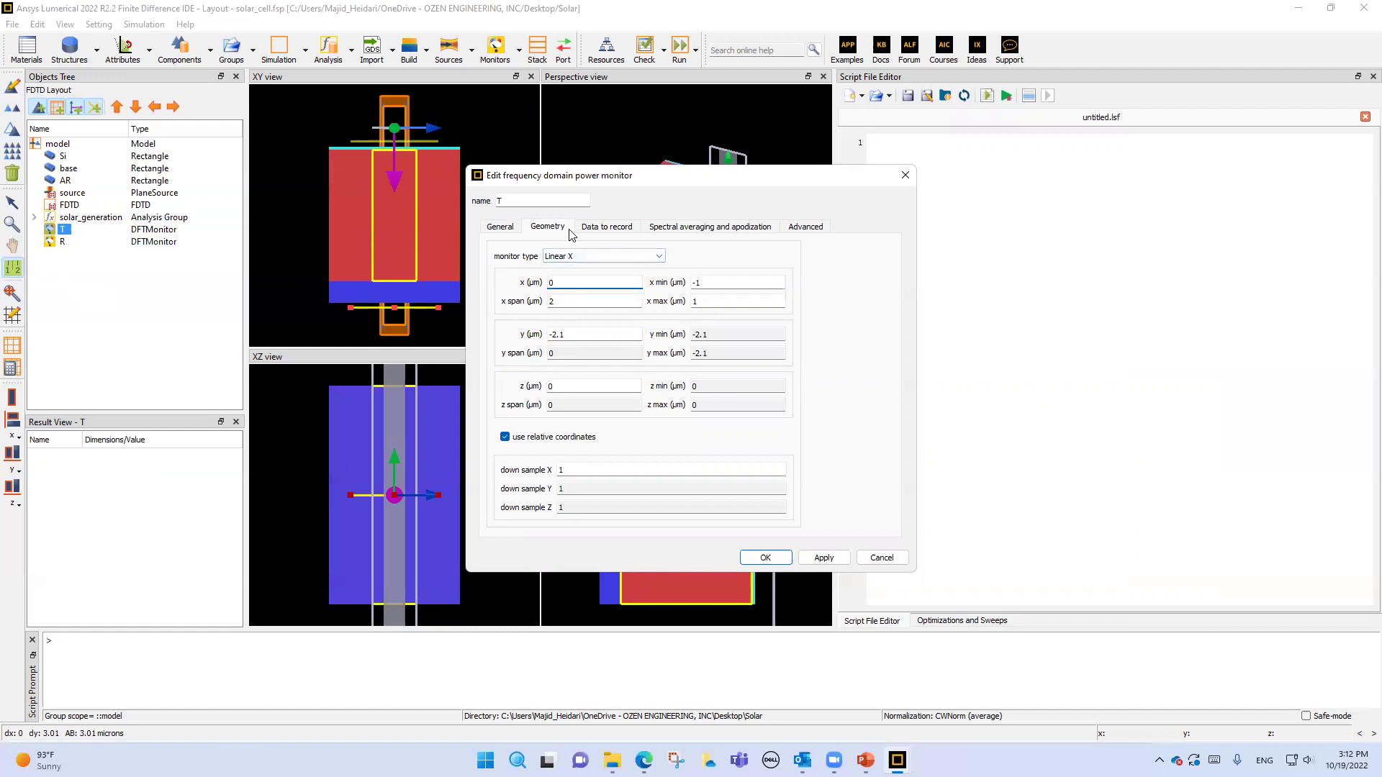
pyautogui.click(605, 229)
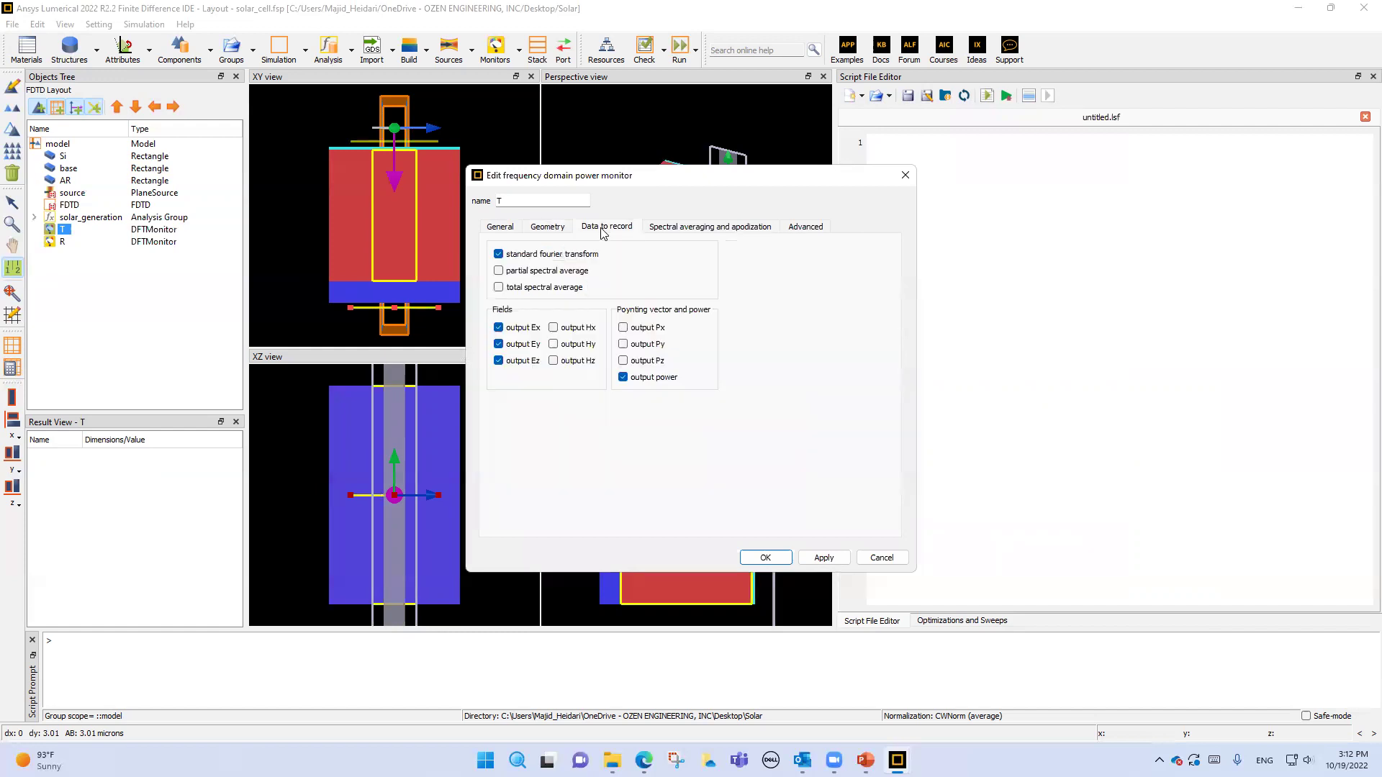
pyautogui.click(676, 227)
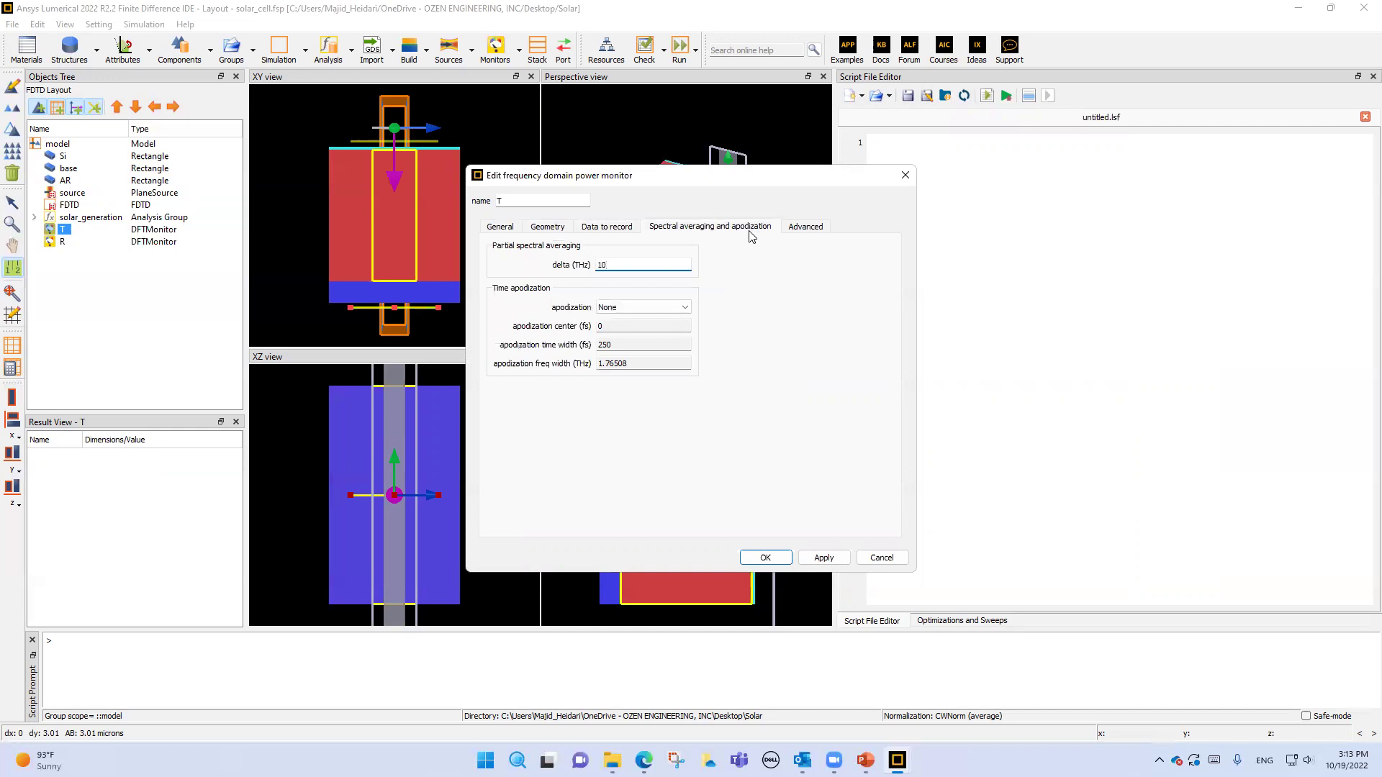
pyautogui.click(826, 226)
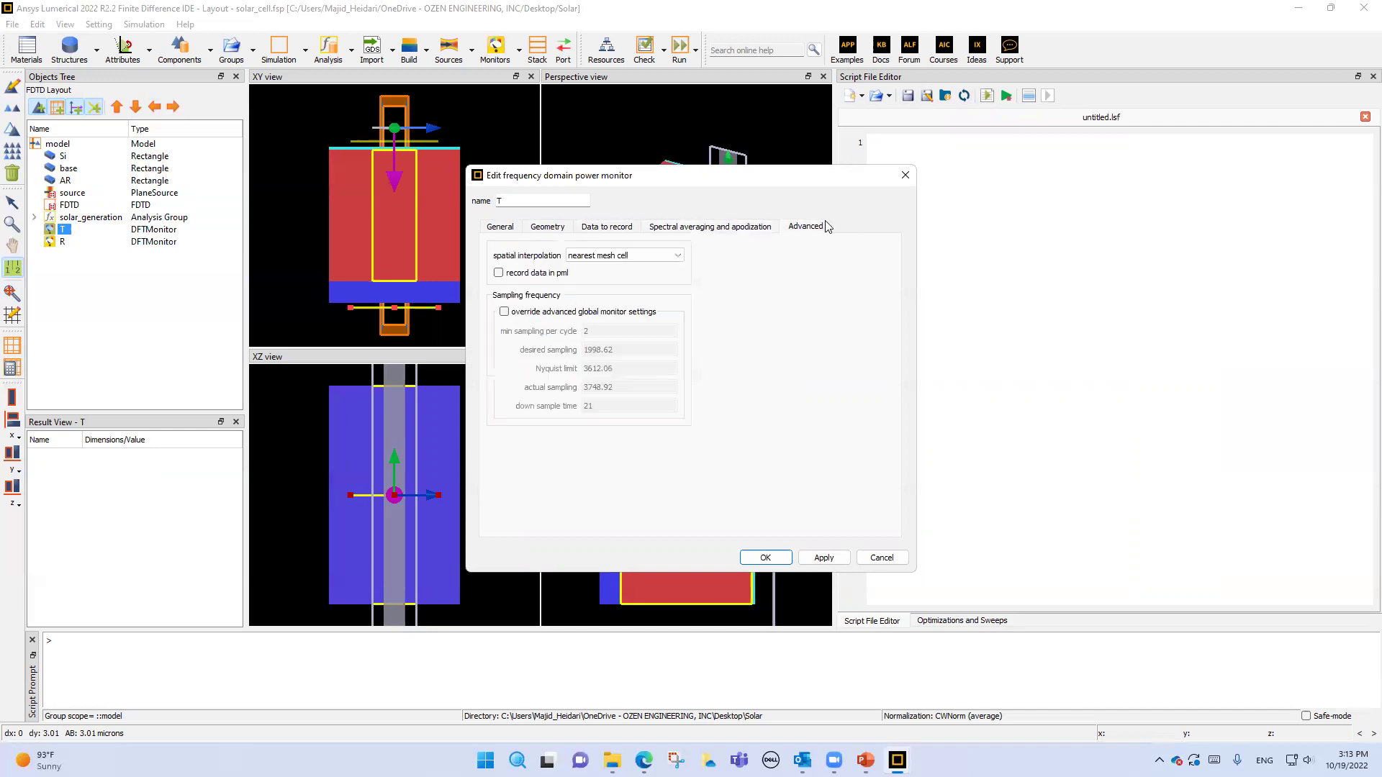
pyautogui.click(506, 228)
pyautogui.click(880, 559)
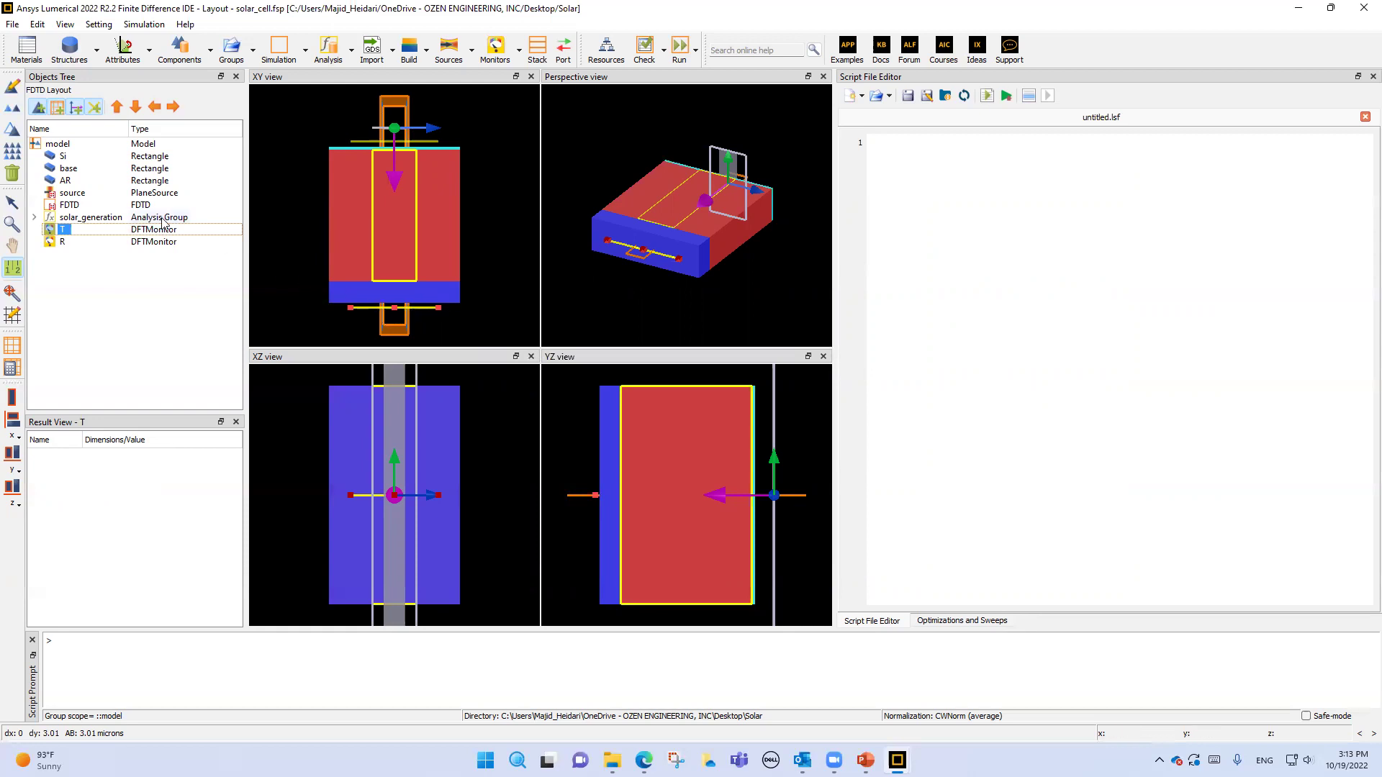
# Review the R power monitor's geometry, recorded data, apodization and general settings, and close its properties rejecting any changes.
pyautogui.click(48, 245)
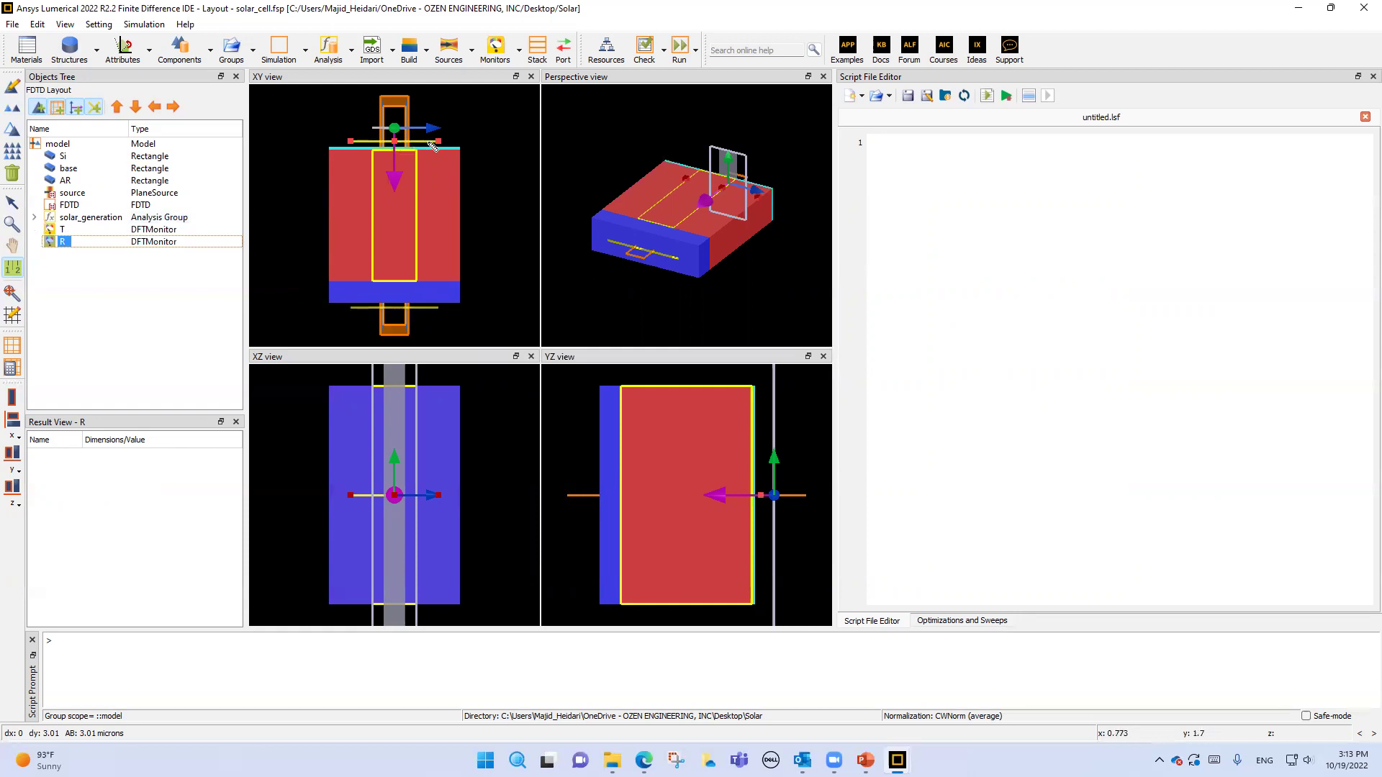
pyautogui.rightClick(67, 243)
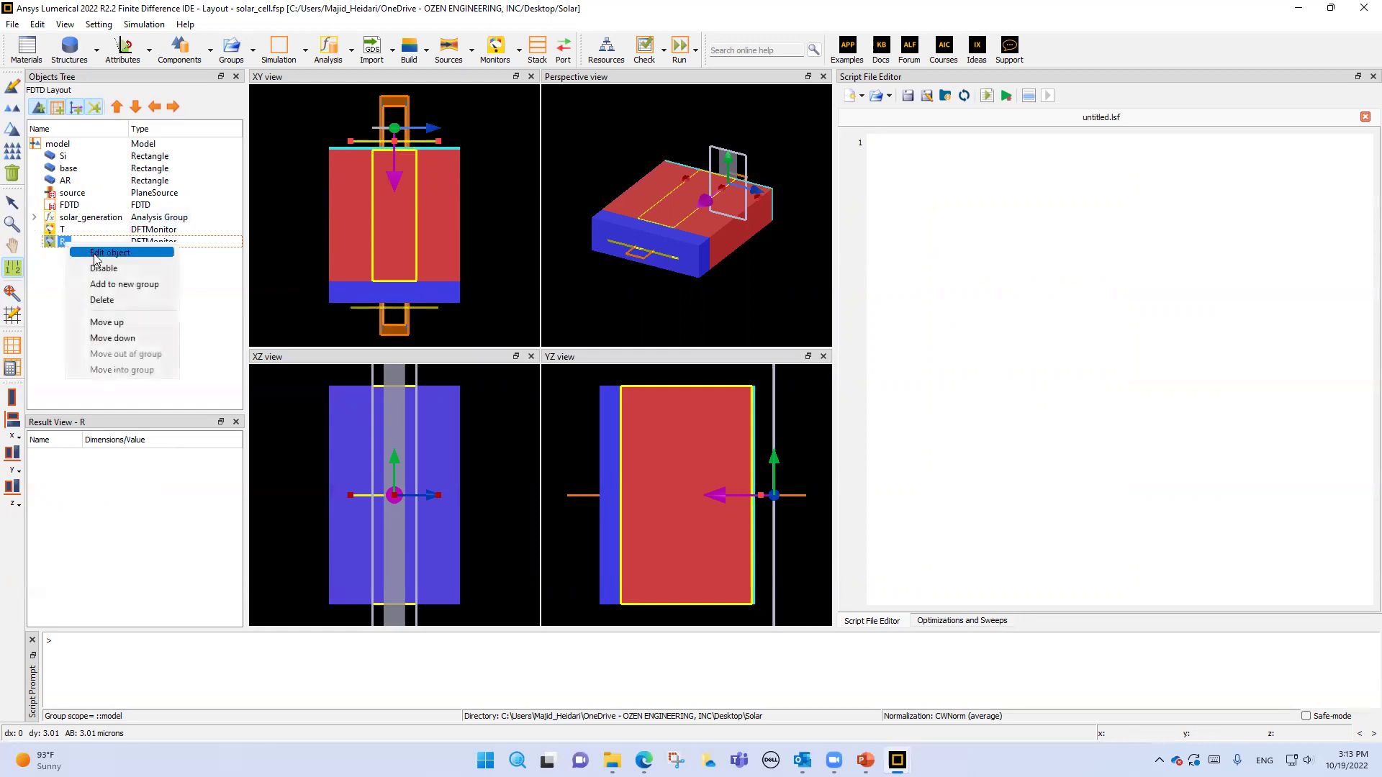
pyautogui.click(95, 254)
pyautogui.click(545, 228)
pyautogui.click(605, 227)
pyautogui.click(669, 226)
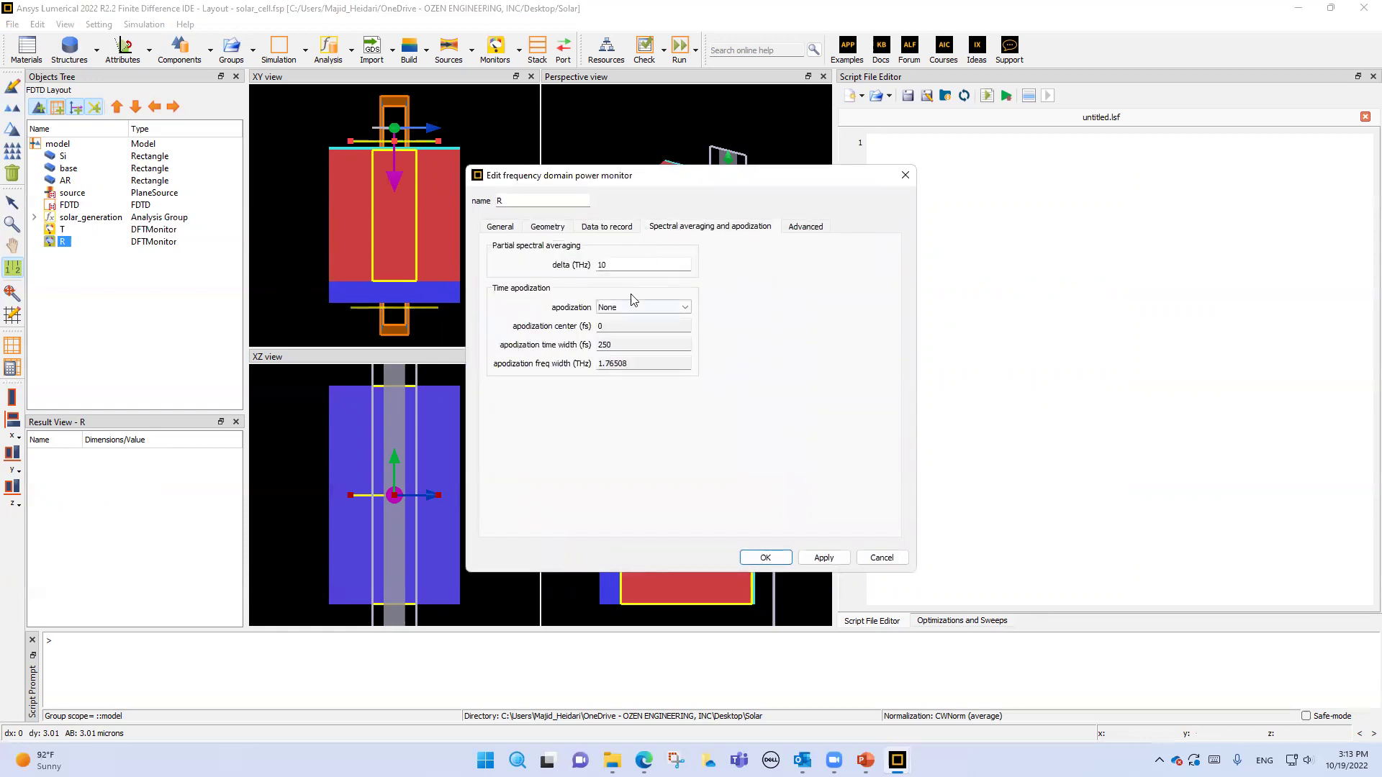
pyautogui.click(500, 227)
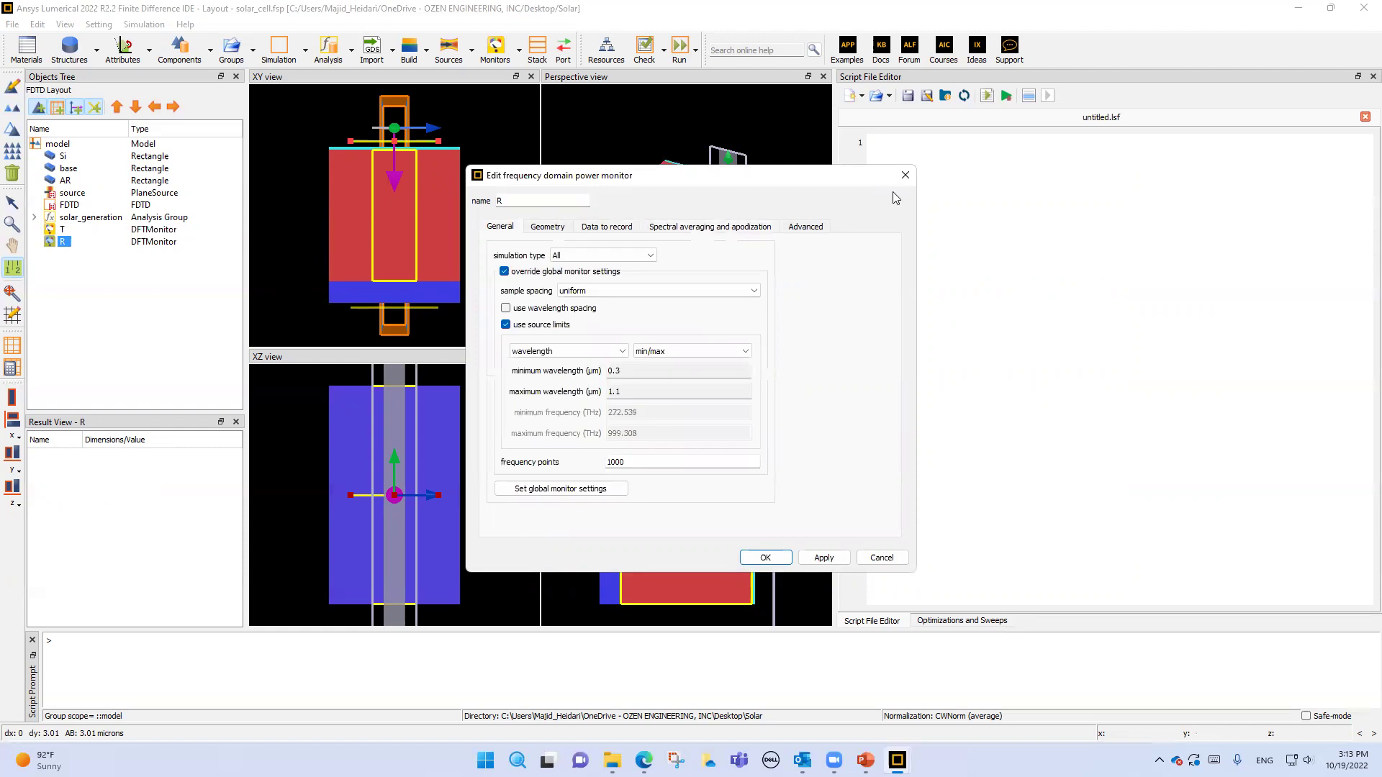
pyautogui.click(905, 175)
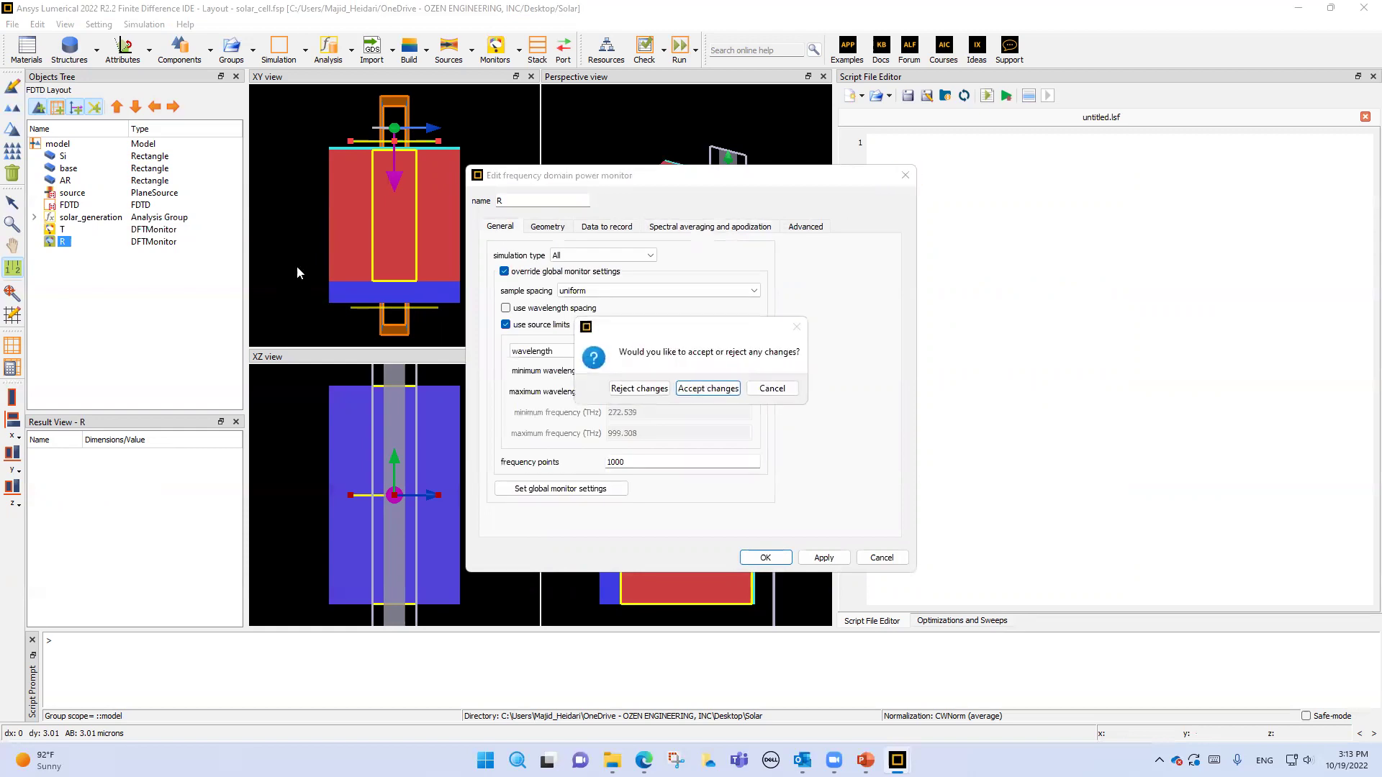
pyautogui.click(625, 388)
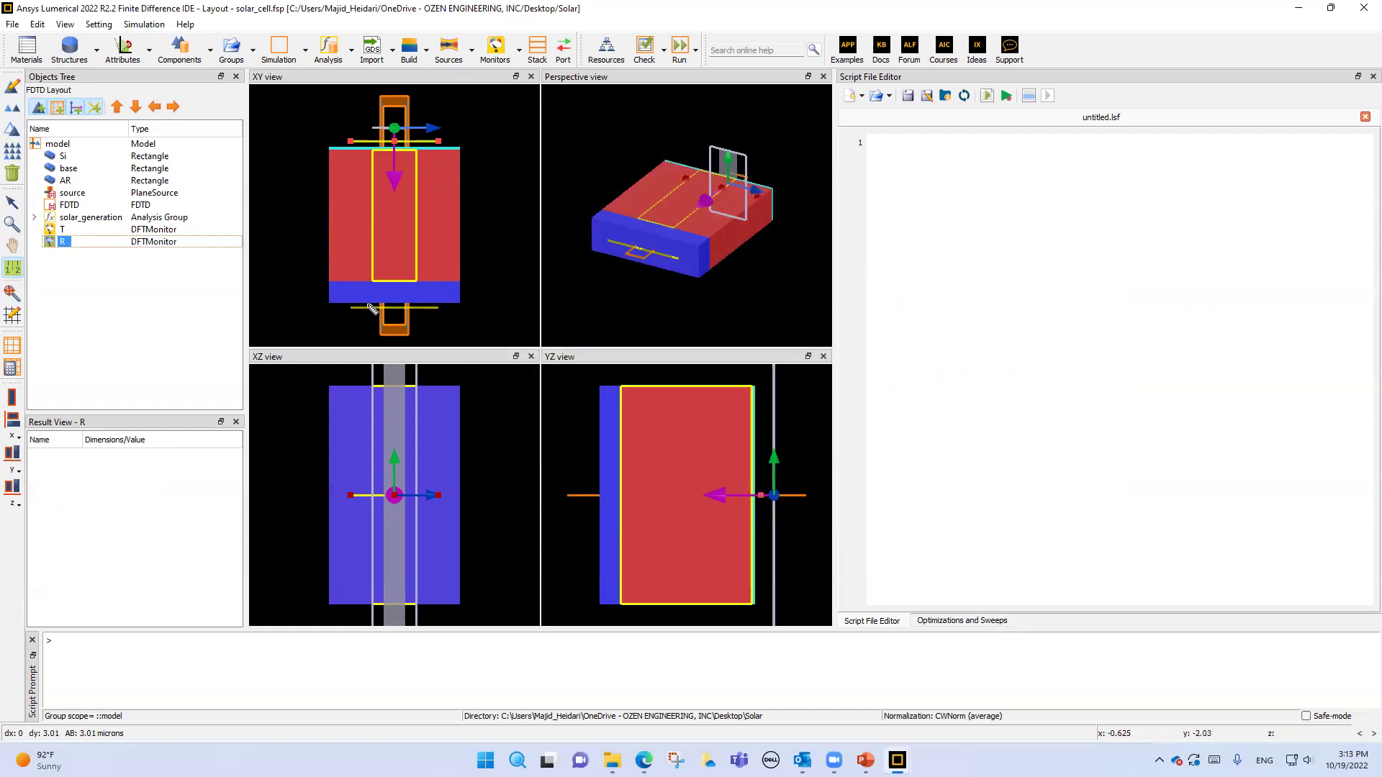
# Highlight the T monitor in the model and expand the solar_generation analysis group to show its contents.
pyautogui.click(61, 231)
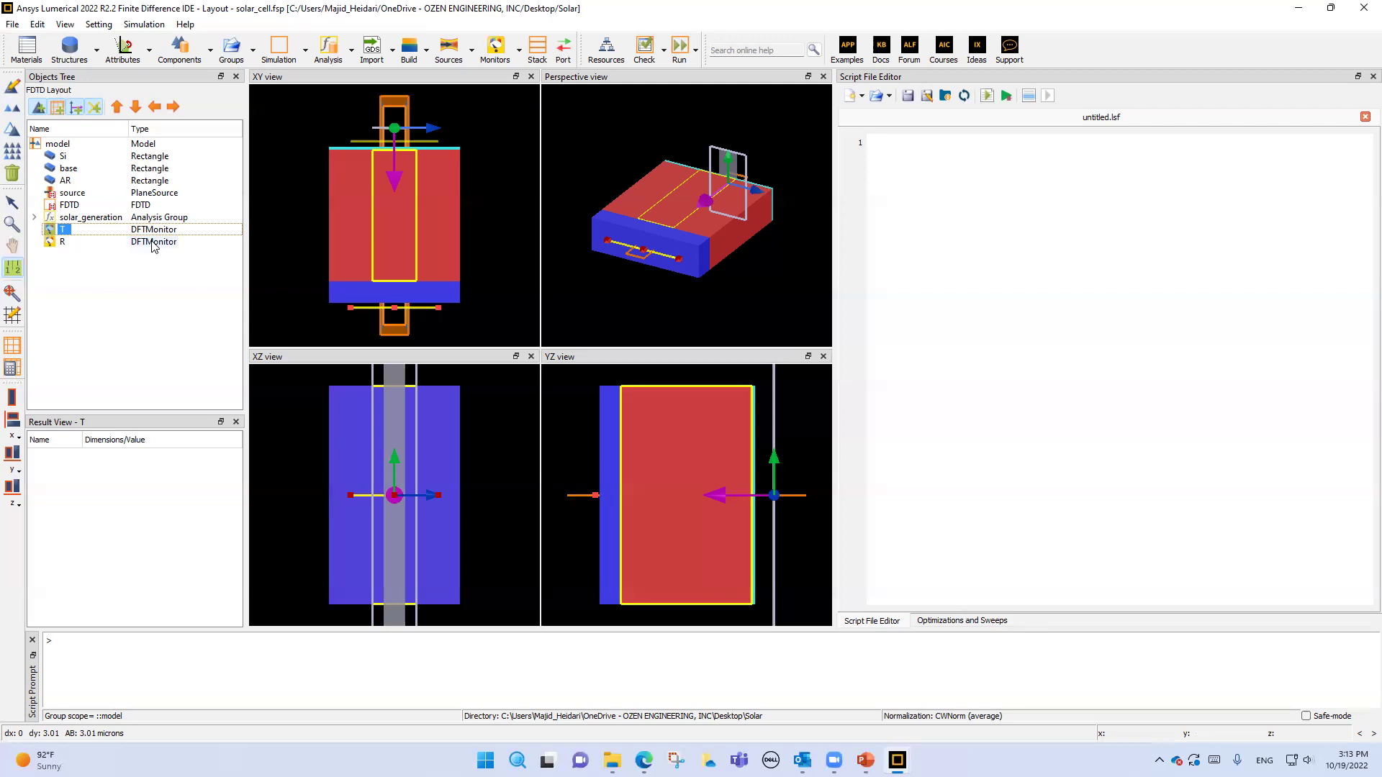
pyautogui.rightClick(79, 225)
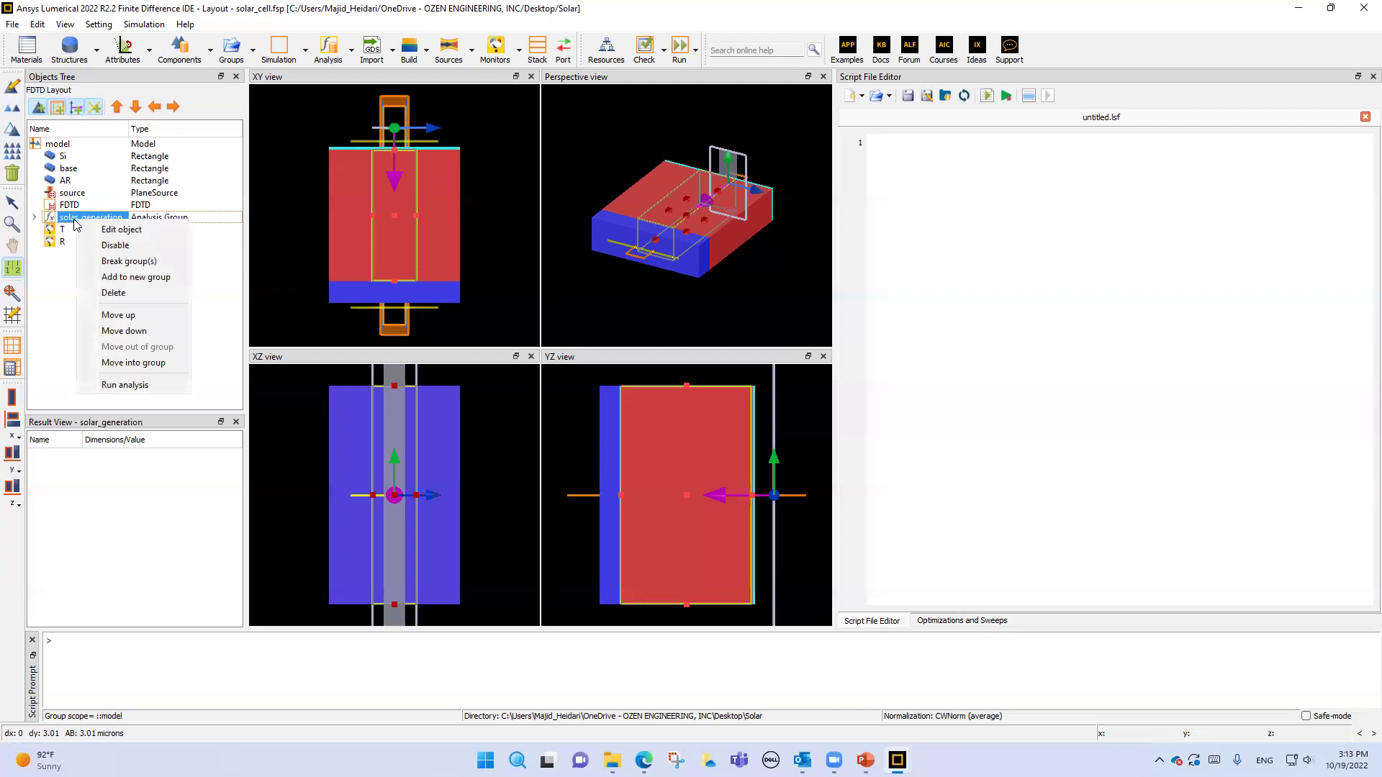
pyautogui.click(71, 224)
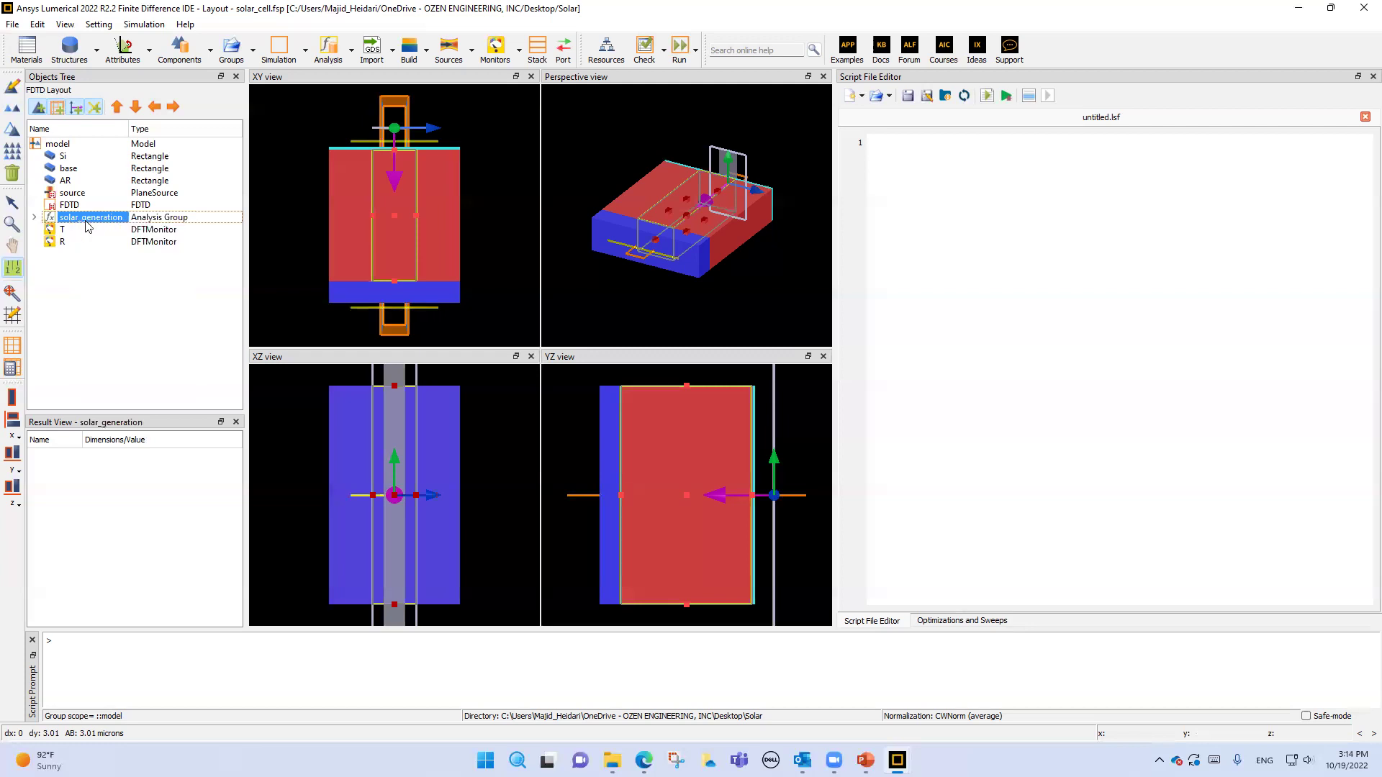
pyautogui.click(34, 218)
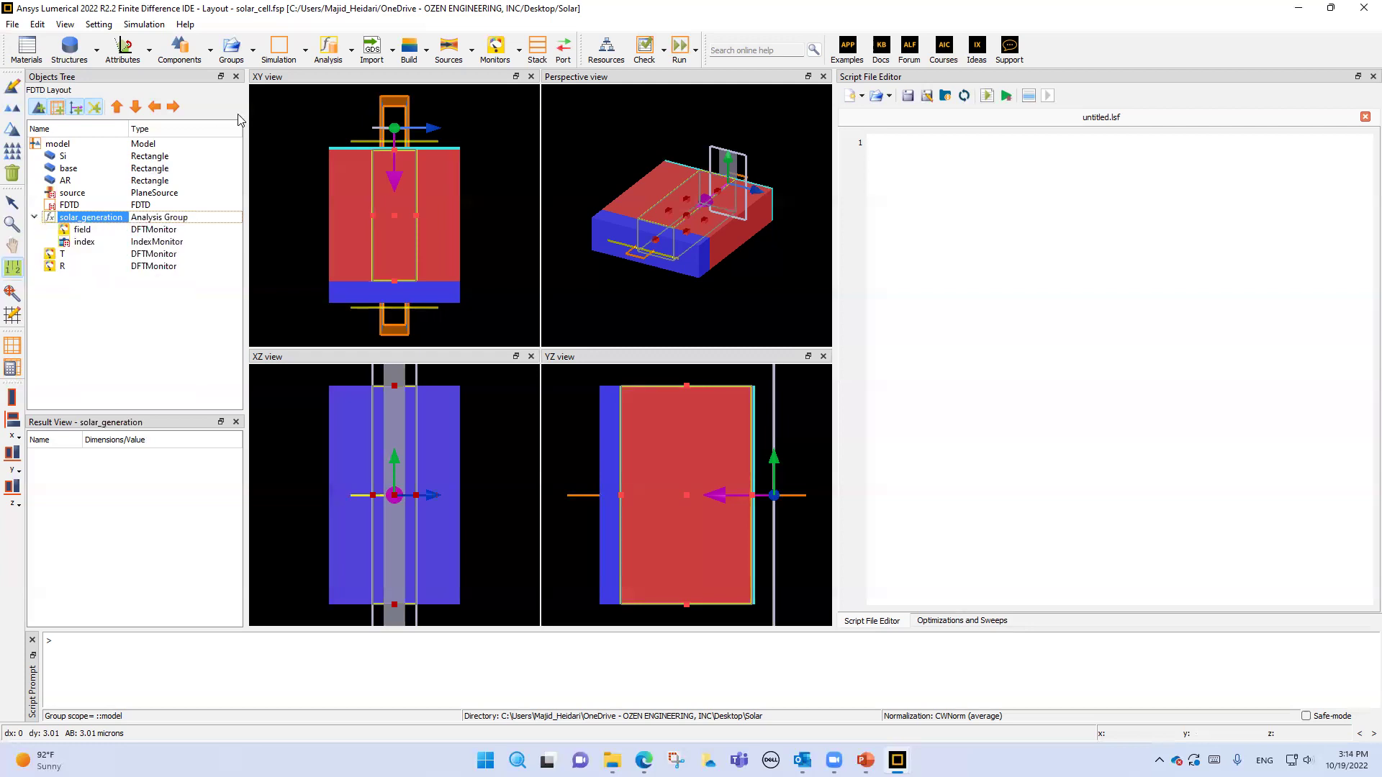
# Search the object library for Analysis objects with the keyword "solar", and return to the script file editor.
pyautogui.click(351, 59)
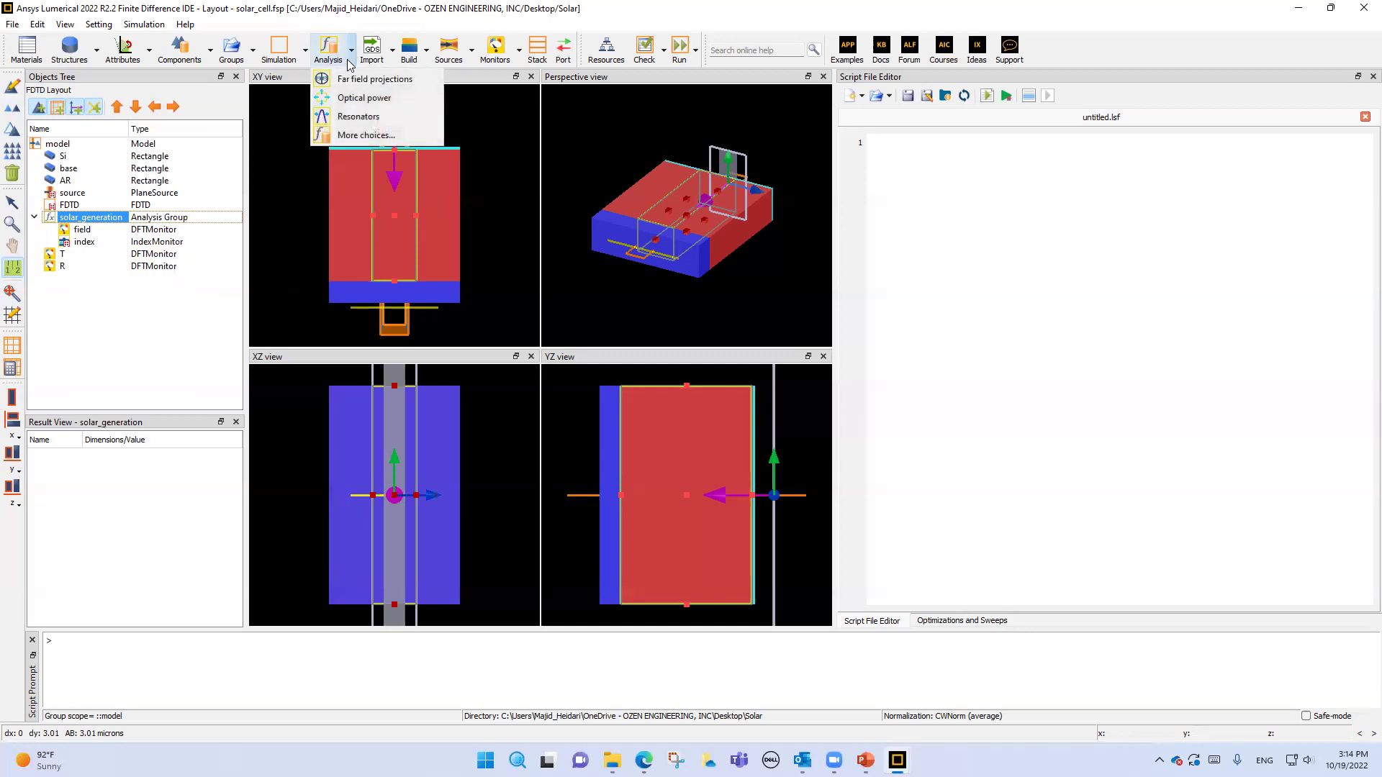
pyautogui.click(363, 135)
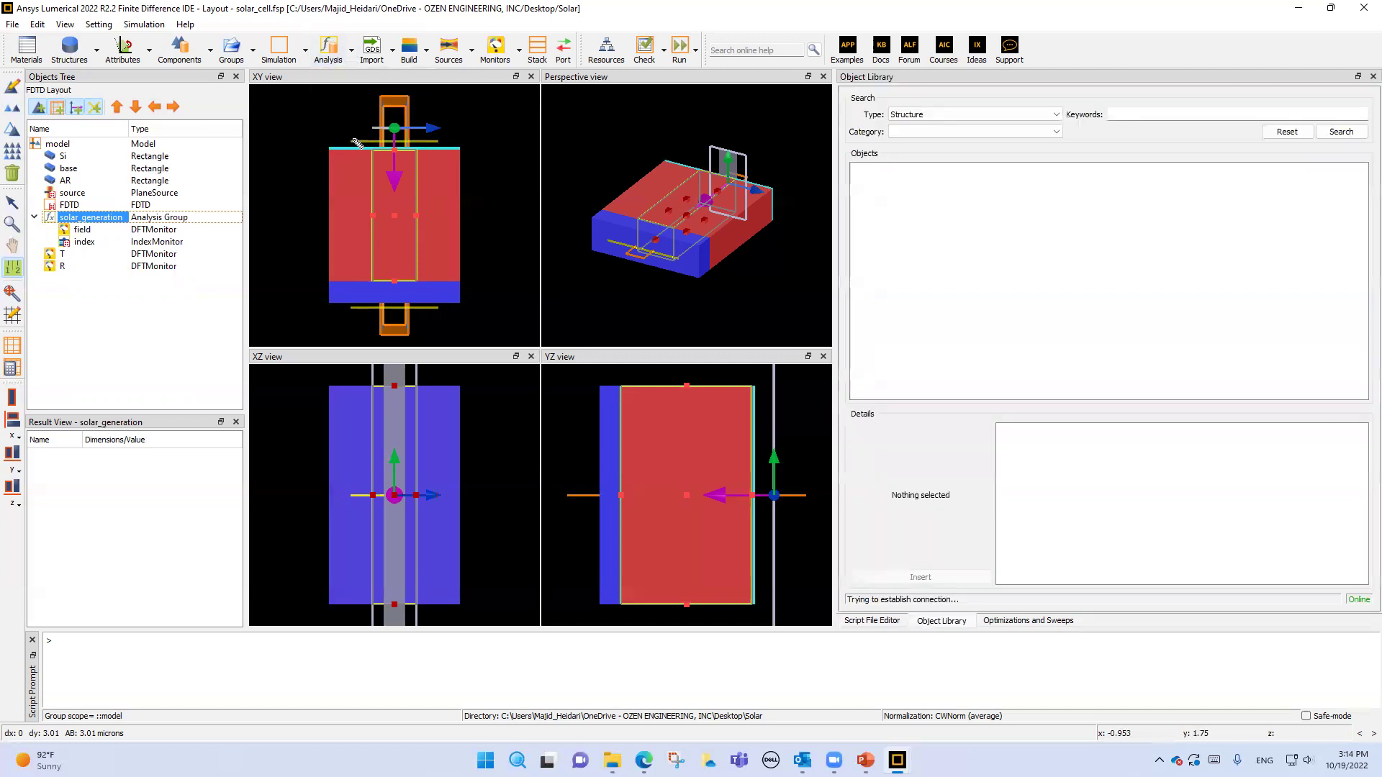
pyautogui.click(972, 121)
pyautogui.click(971, 118)
pyautogui.click(1141, 115)
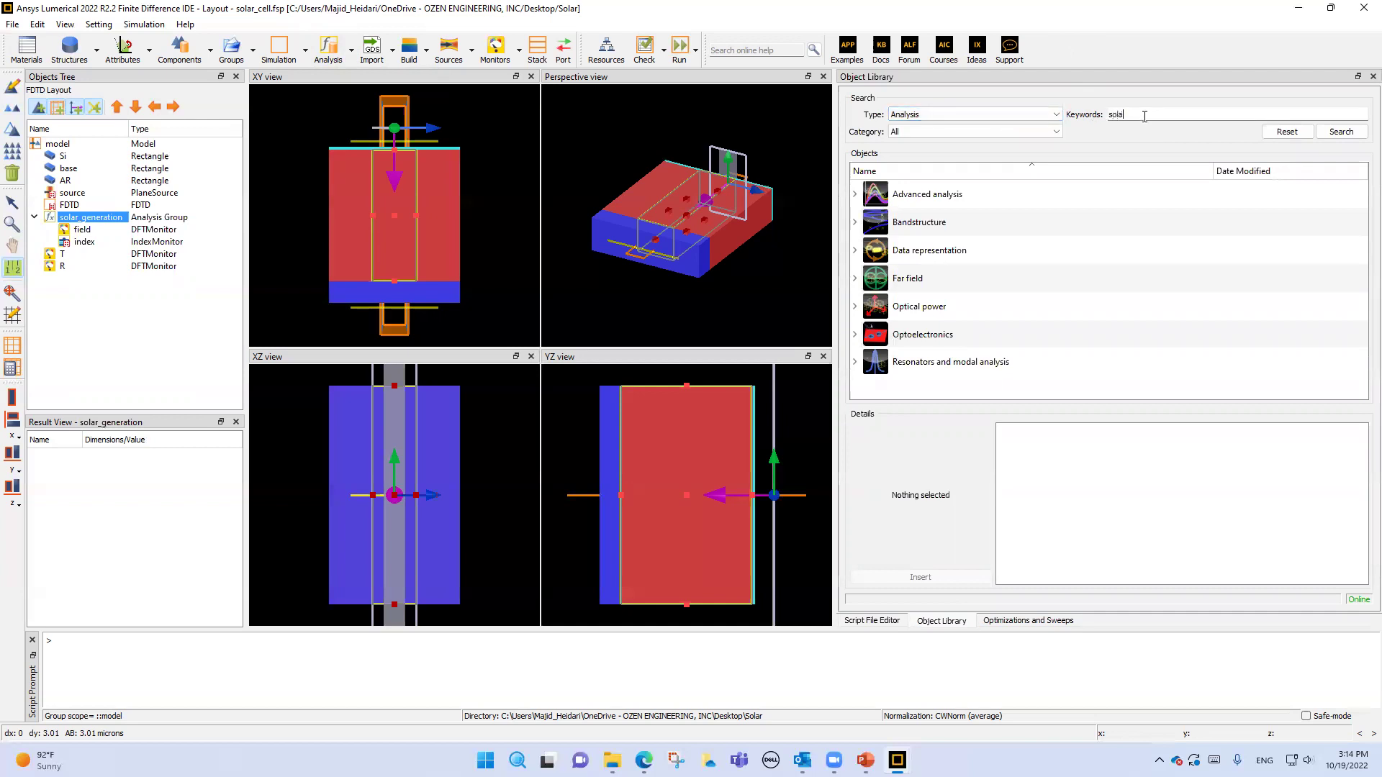
pyautogui.press('Return')
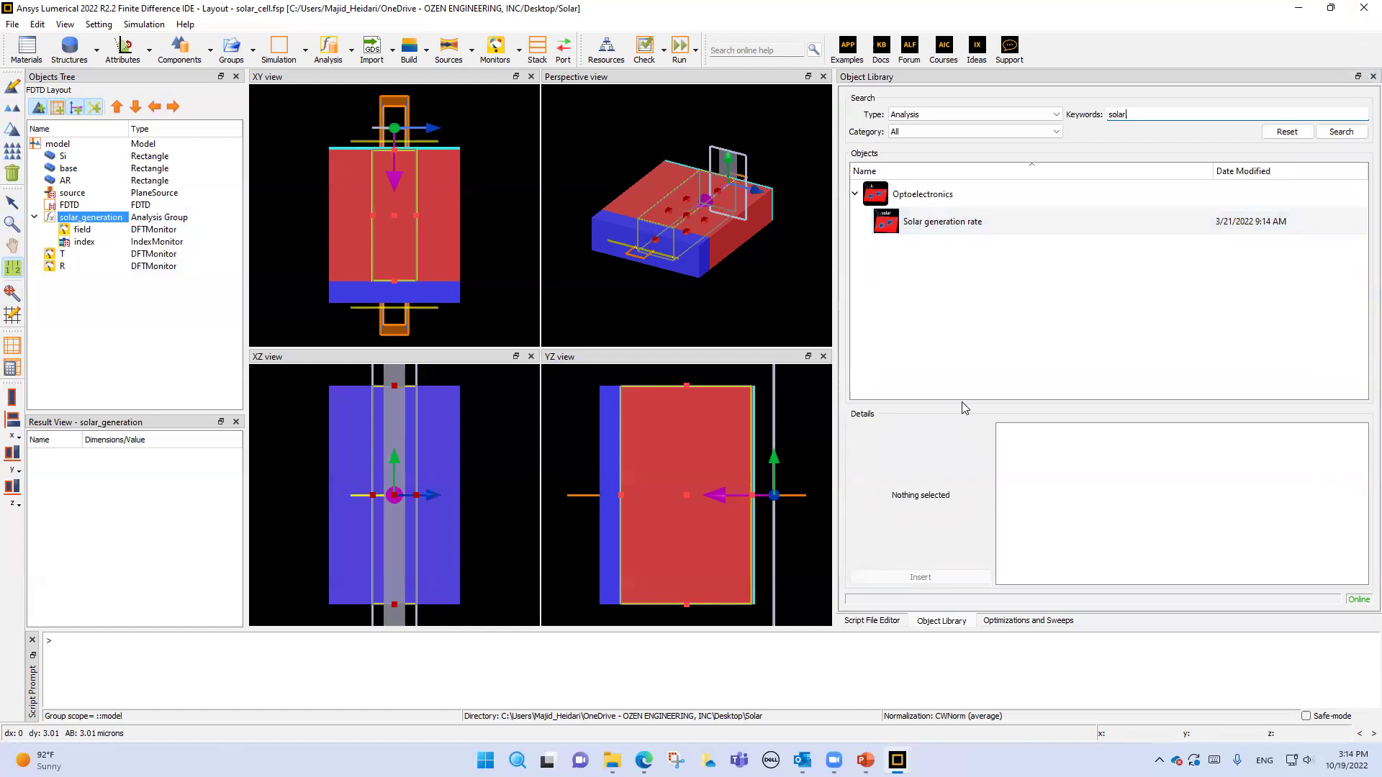
pyautogui.click(890, 621)
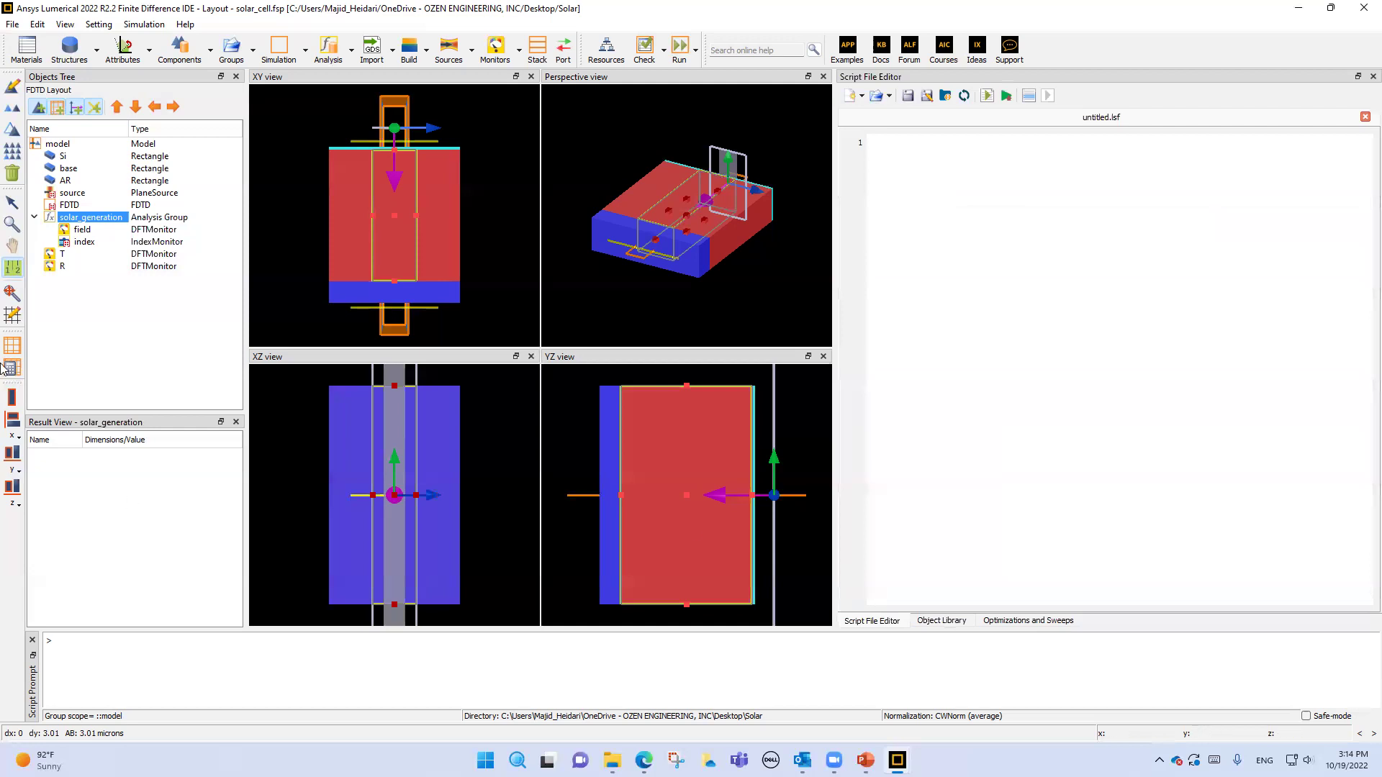
# Open the solar_generation analysis group for editing and review its setup variables, analysis parameters and results.
pyautogui.click(83, 230)
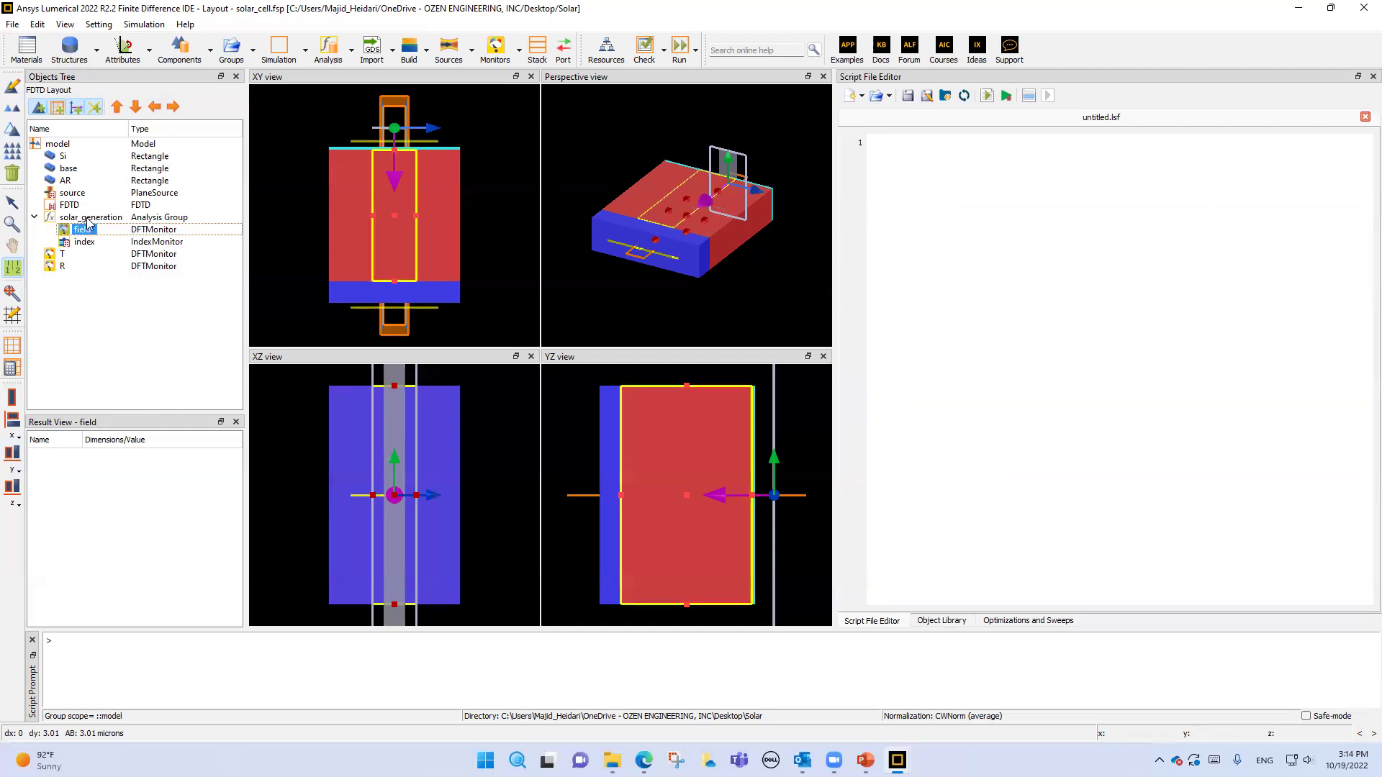
pyautogui.click(87, 217)
pyautogui.rightClick(87, 221)
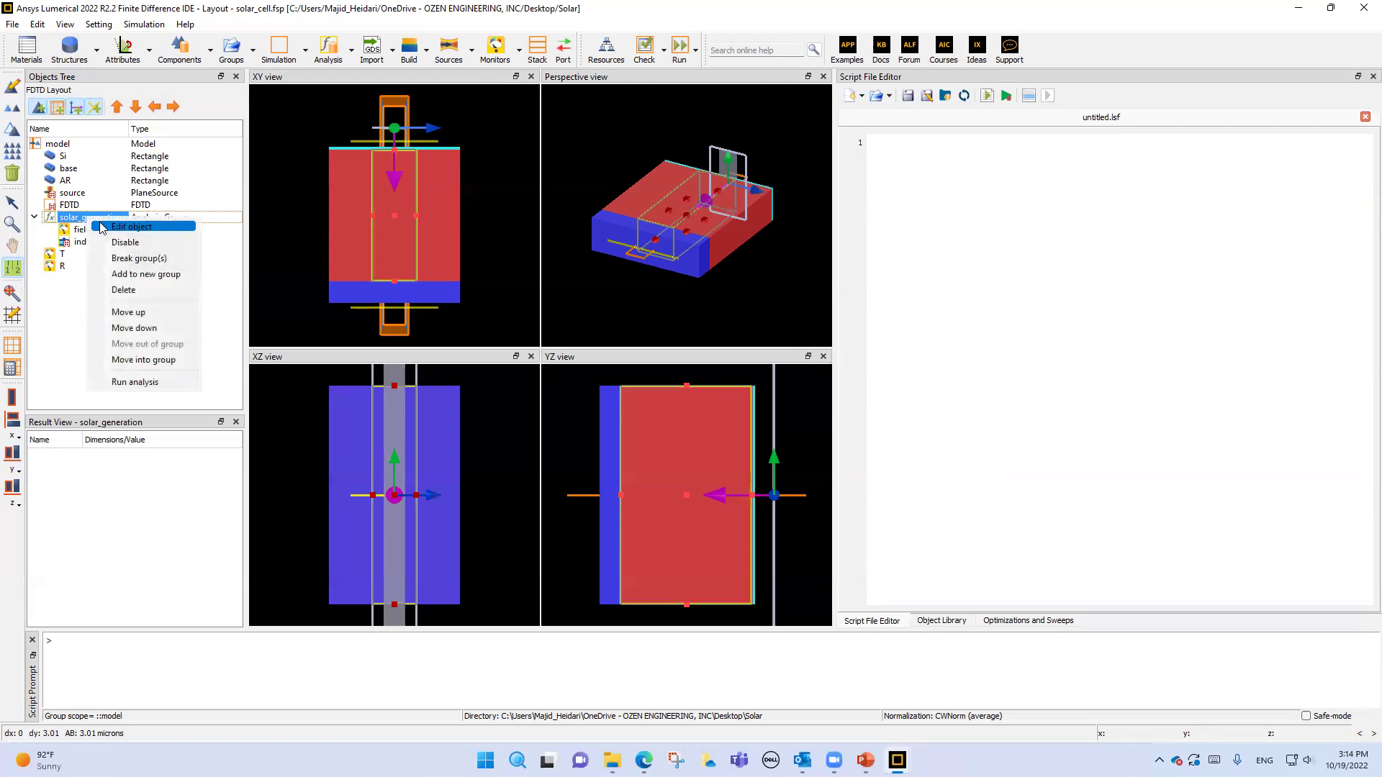
pyautogui.click(105, 228)
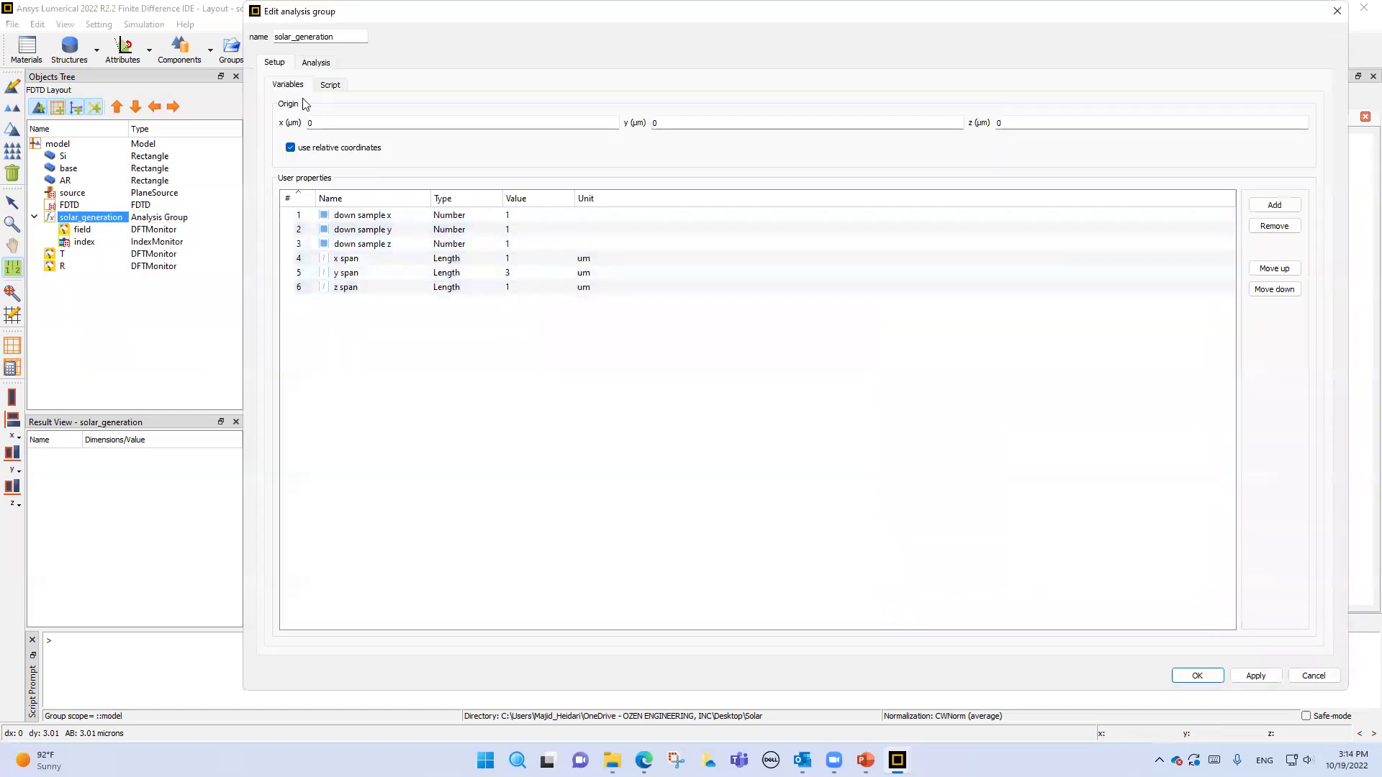
pyautogui.click(322, 65)
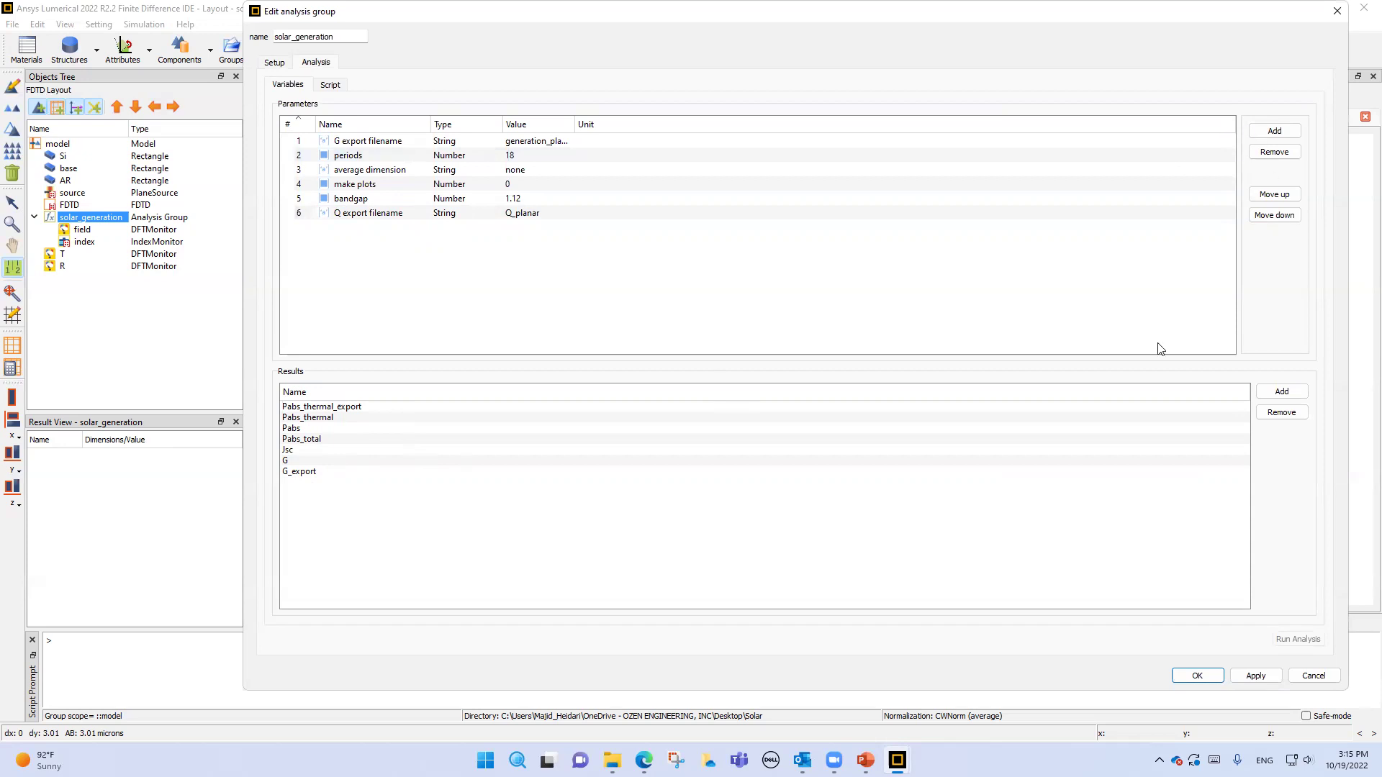
# Switch to File Explorer to check the files in the Solar folder, and return to the analysis group's properties in Lumerical.
pyautogui.moveTo(612, 760)
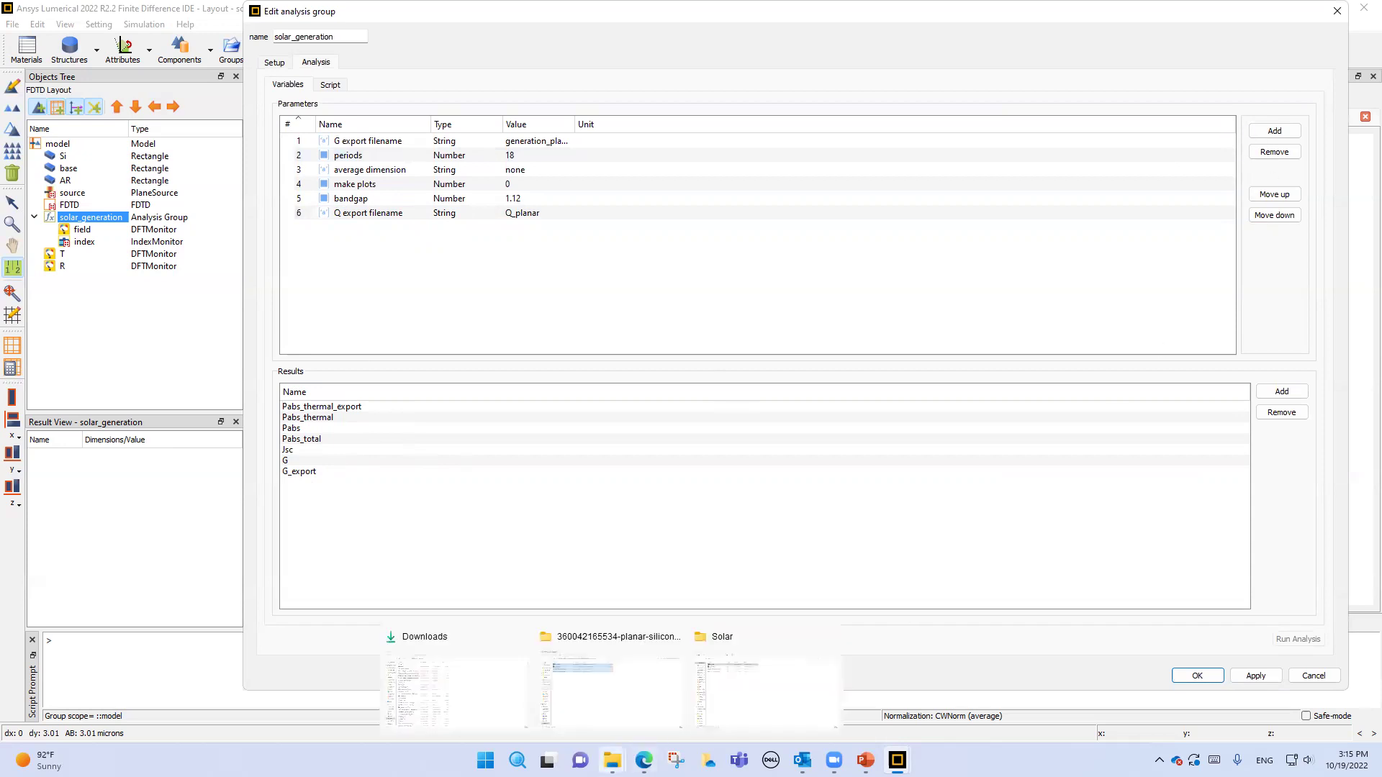
pyautogui.click(720, 706)
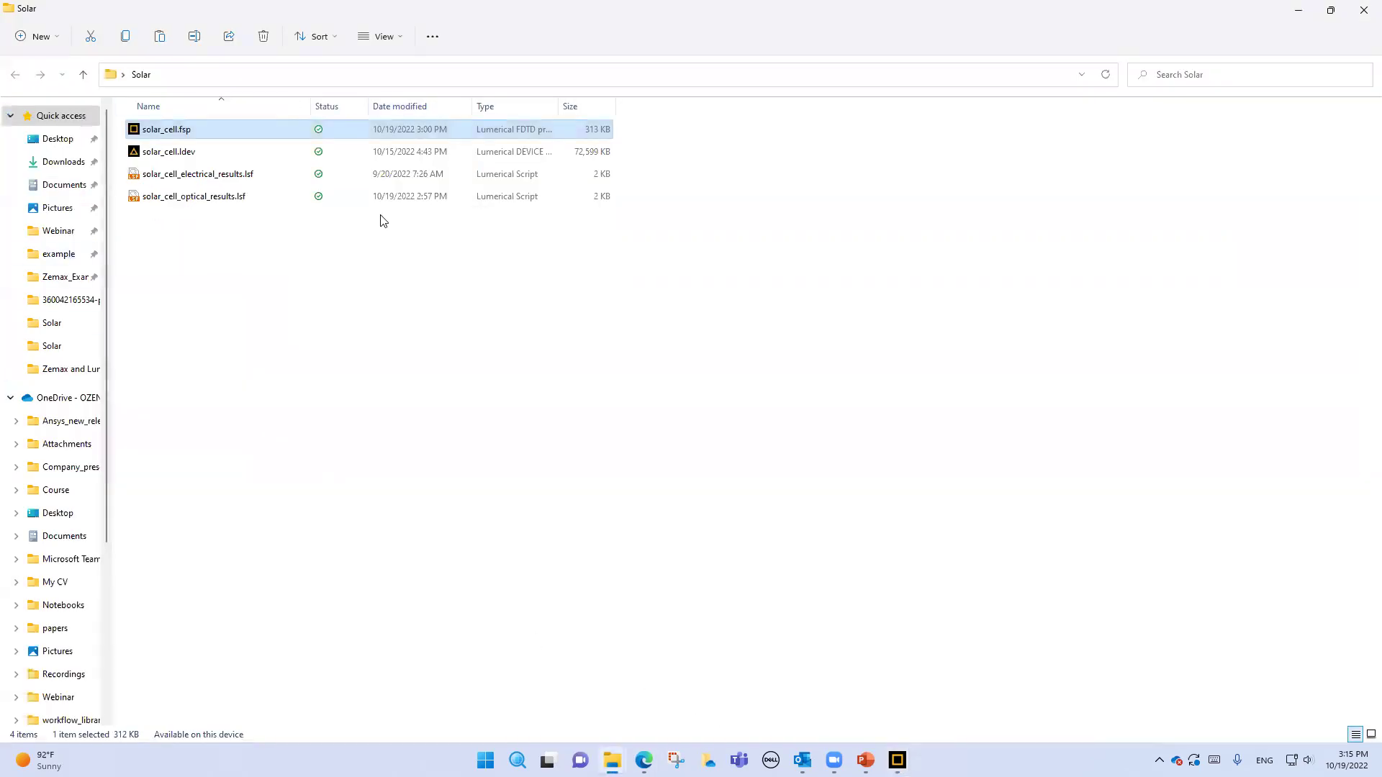
pyautogui.click(239, 224)
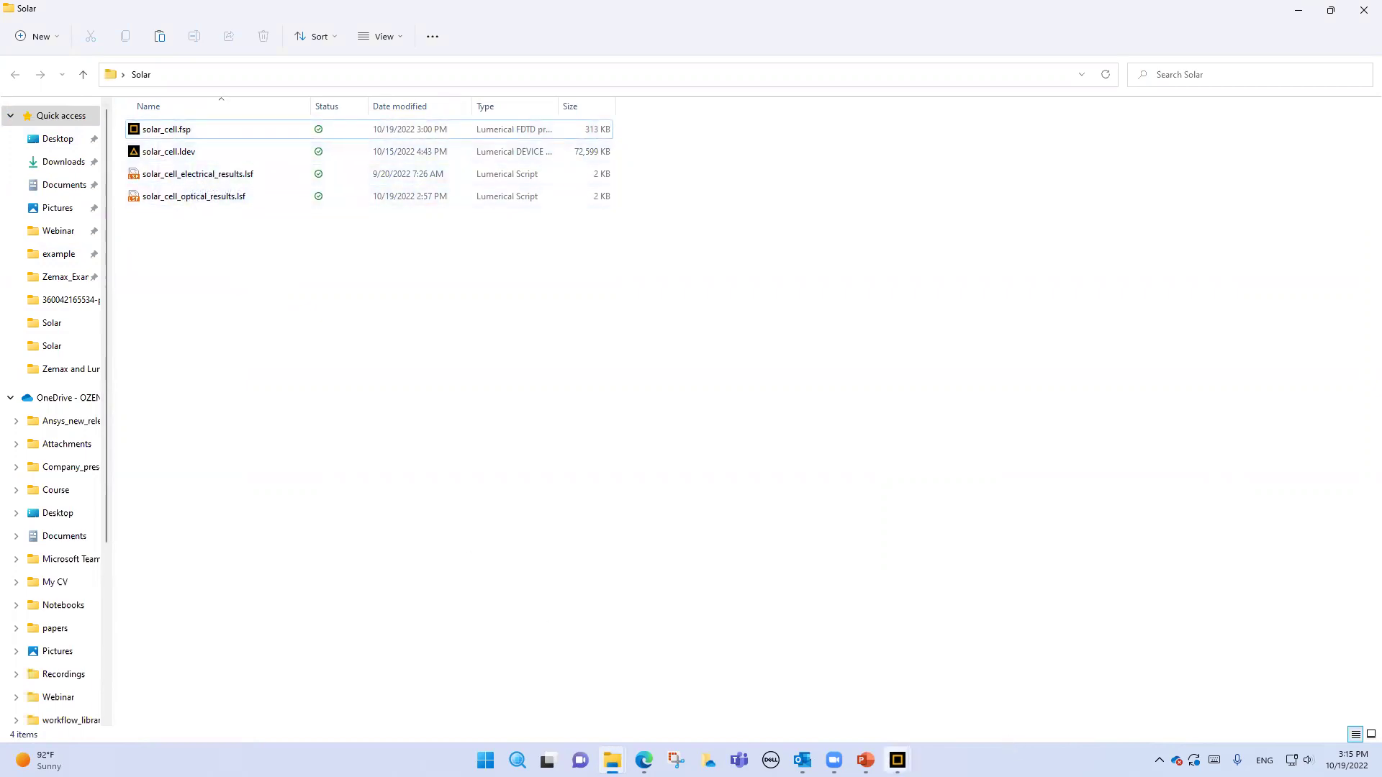
pyautogui.click(897, 760)
pyautogui.click(851, 691)
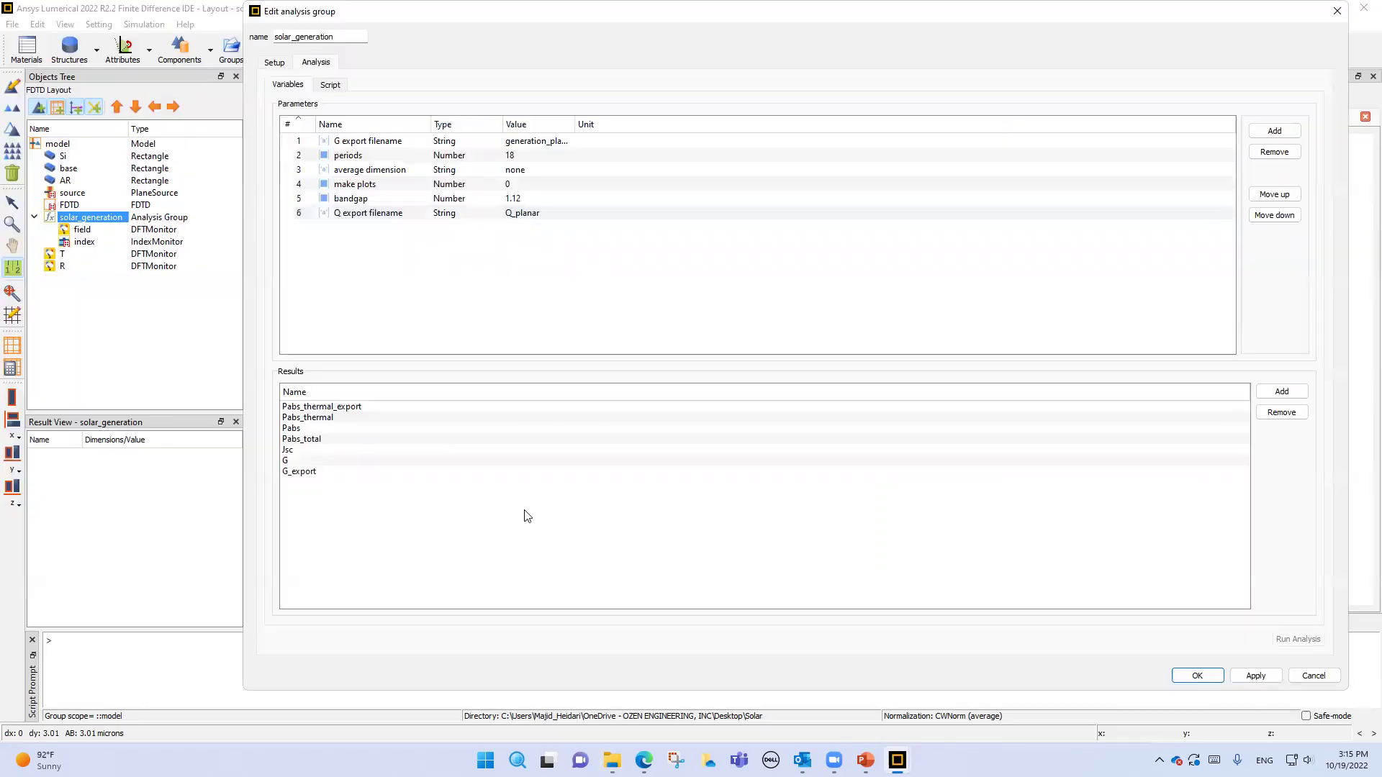
# Close the solar_generation properties rejecting any changes, and collapse the group in the objects tree.
pyautogui.click(1337, 10)
pyautogui.click(642, 389)
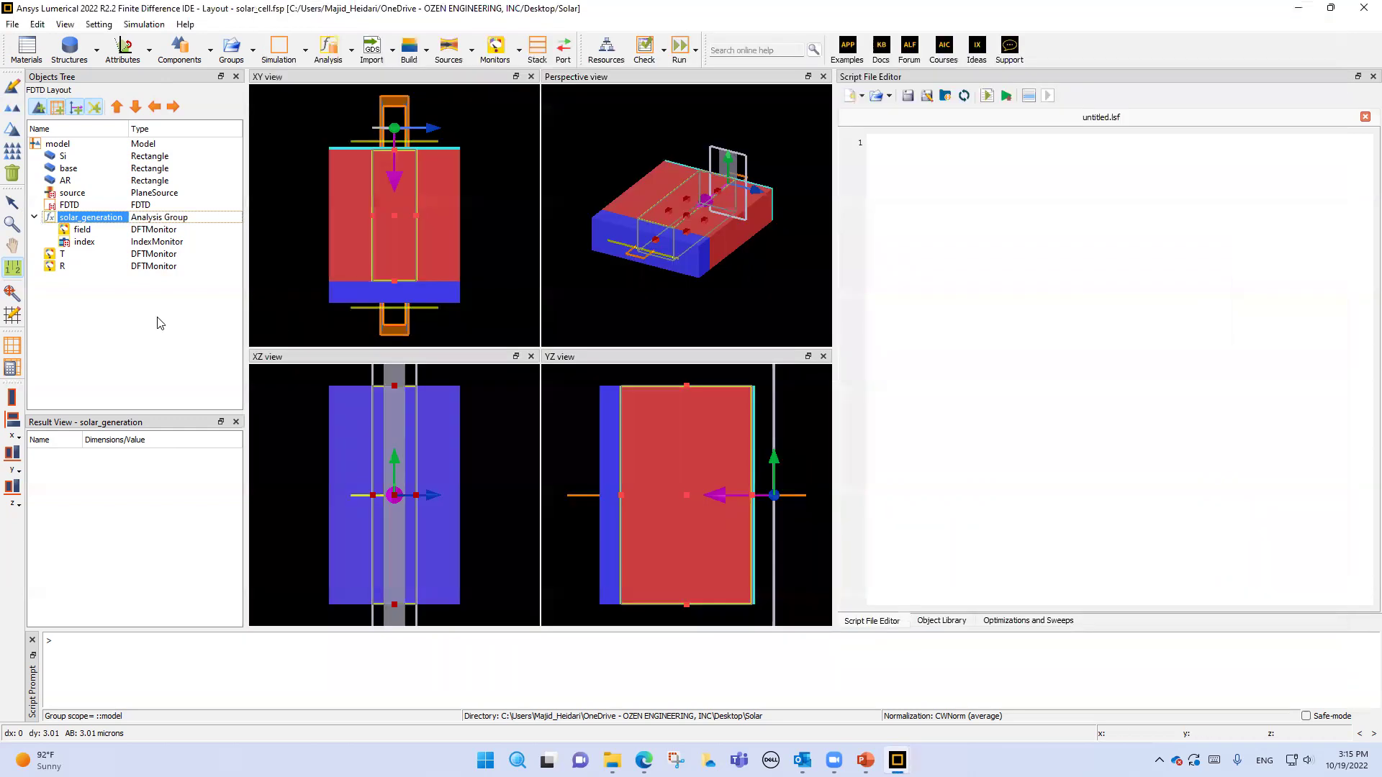
pyautogui.click(34, 217)
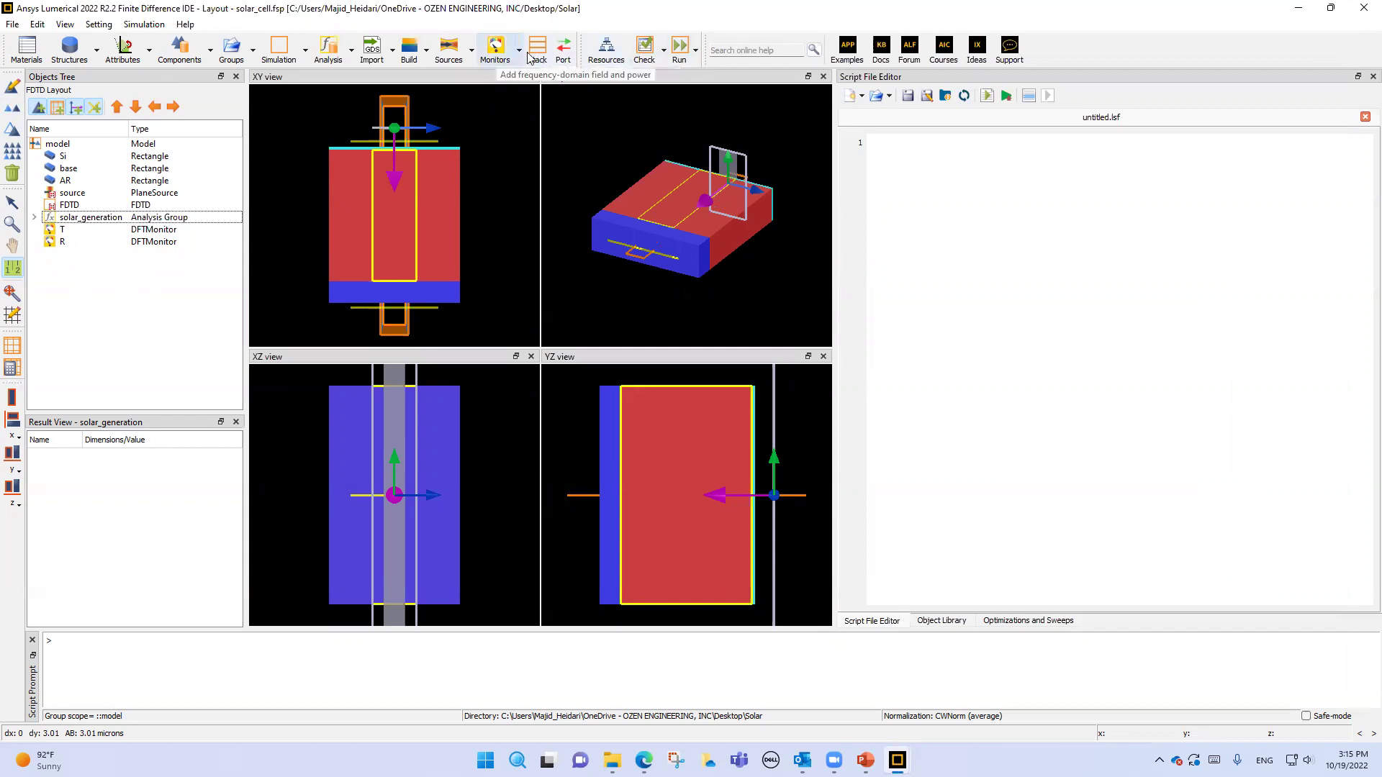
# Run the FDTD simulation of solar_cell.fsp, and run the analysis of the solar_generation group on its results.
pyautogui.click(677, 49)
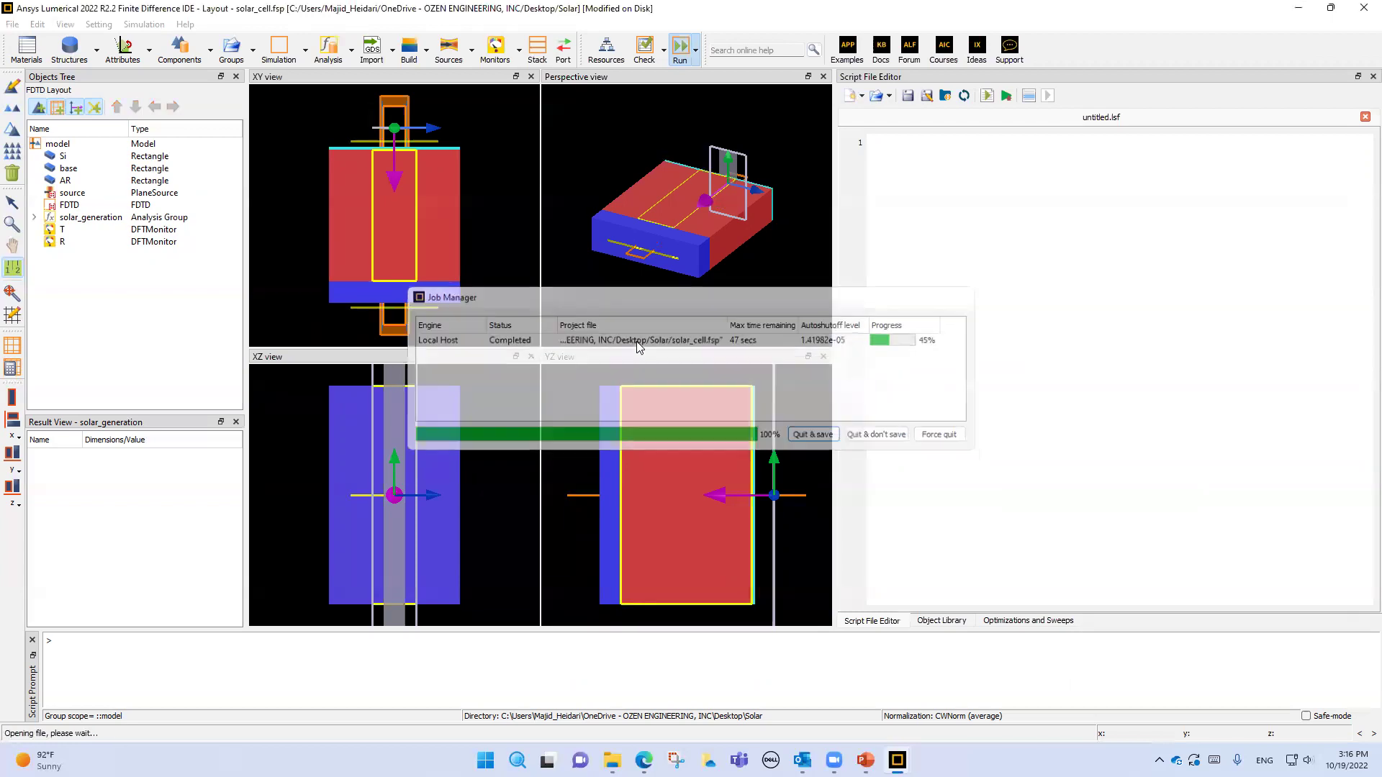
pyautogui.rightClick(57, 226)
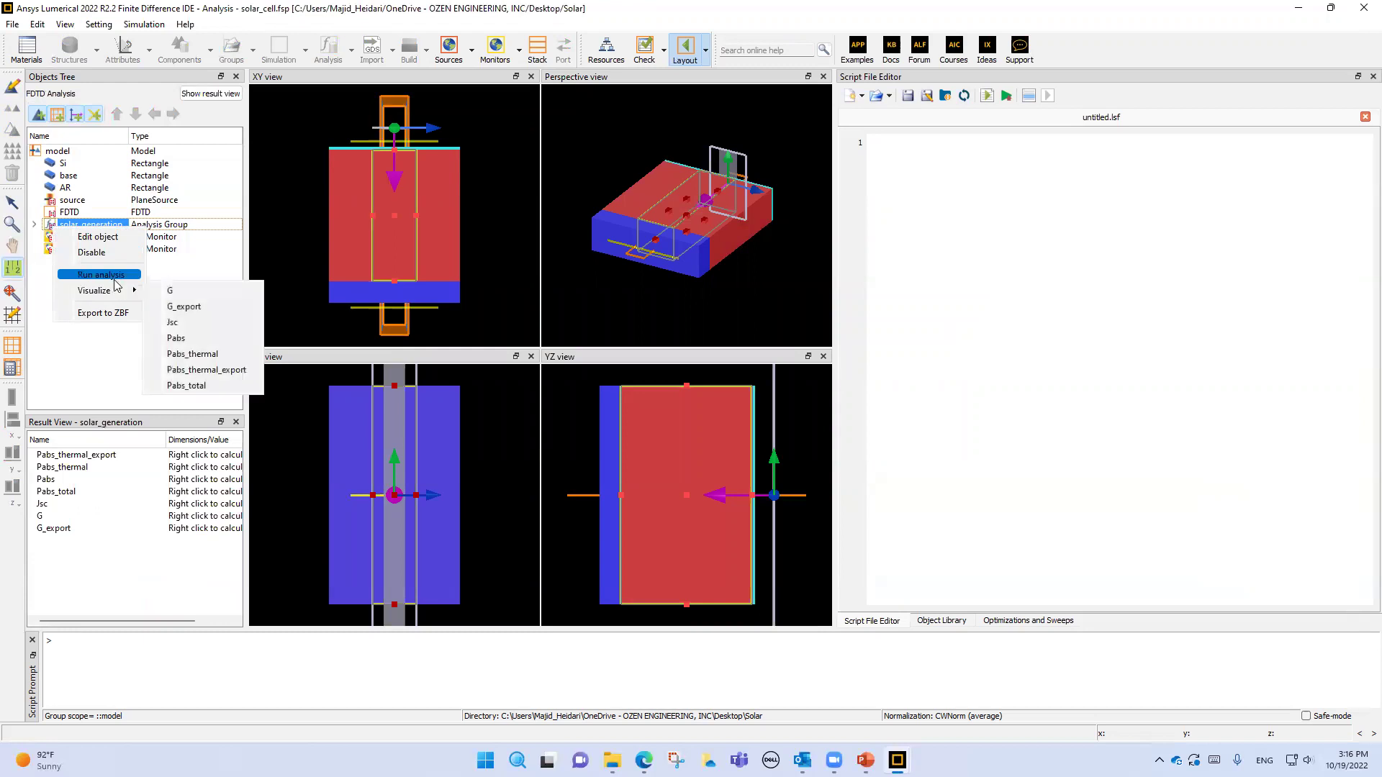
pyautogui.click(109, 212)
pyautogui.click(82, 229)
pyautogui.rightClick(82, 229)
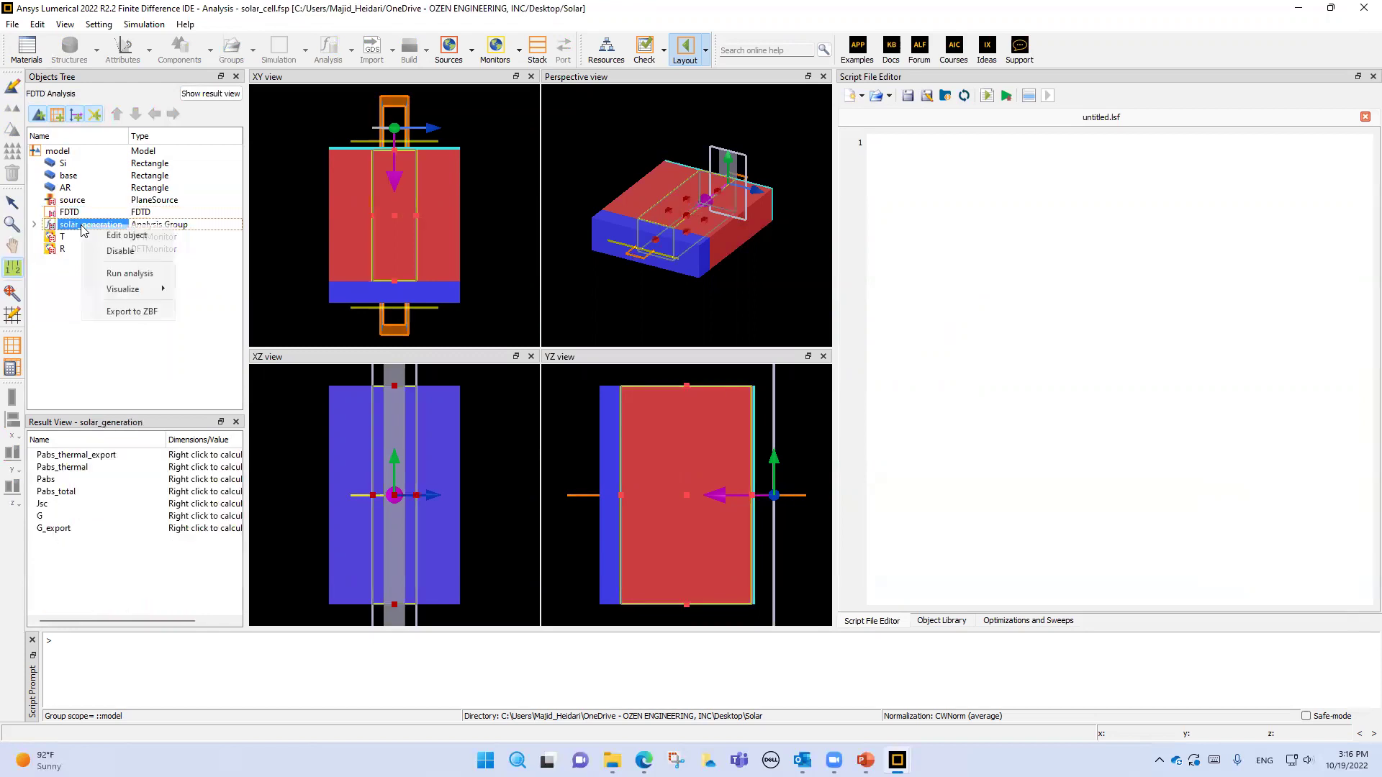
pyautogui.click(129, 274)
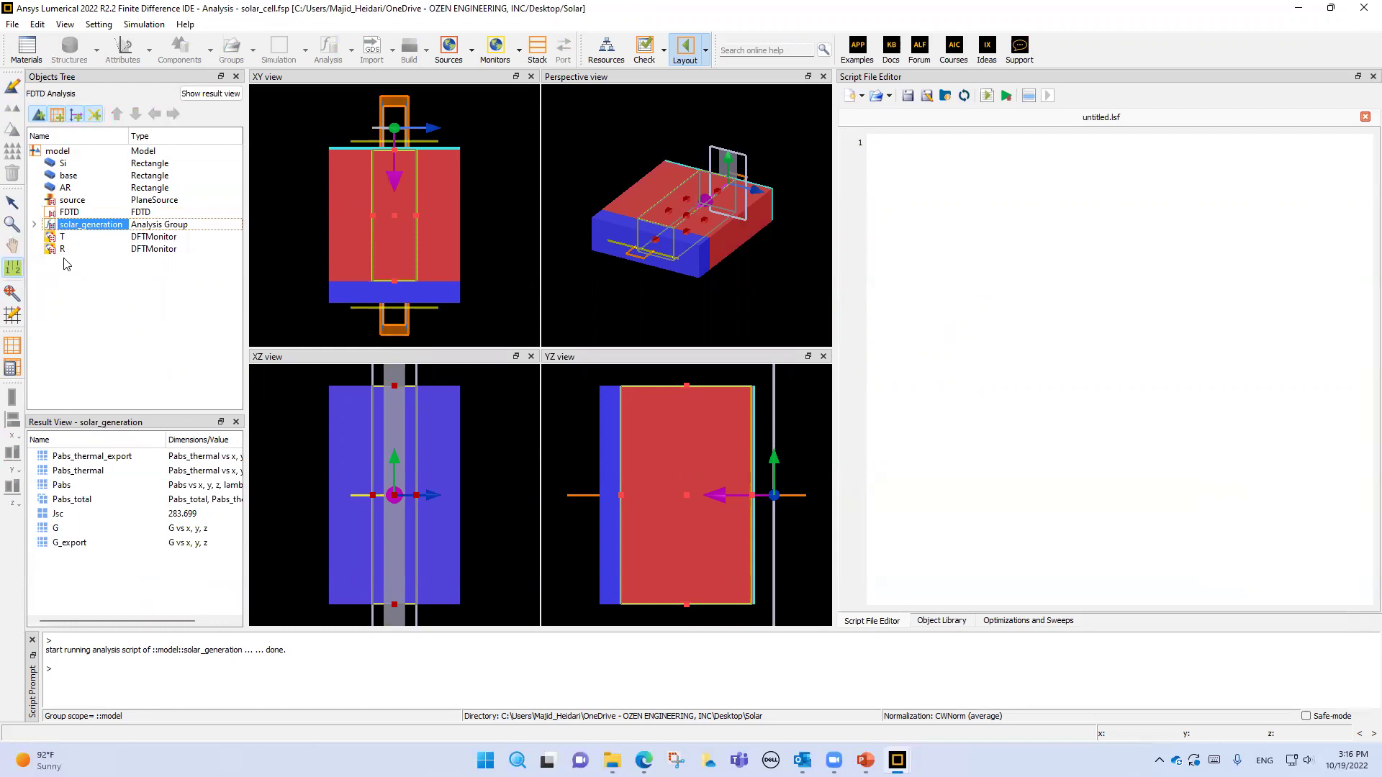
# Open the solar_generation group's analysis script and run the analysis from its edit window to produce the script output.
pyautogui.rightClick(63, 232)
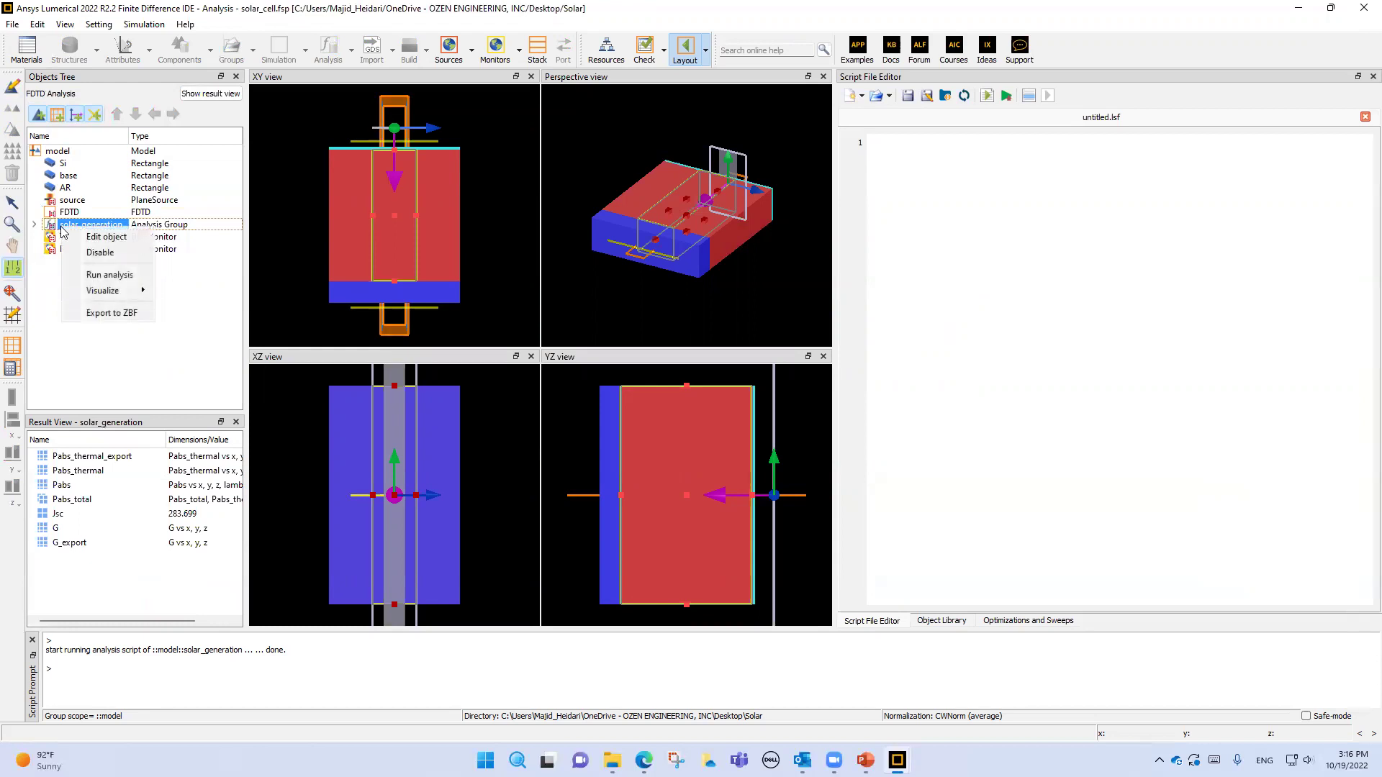
pyautogui.moveTo(99, 298)
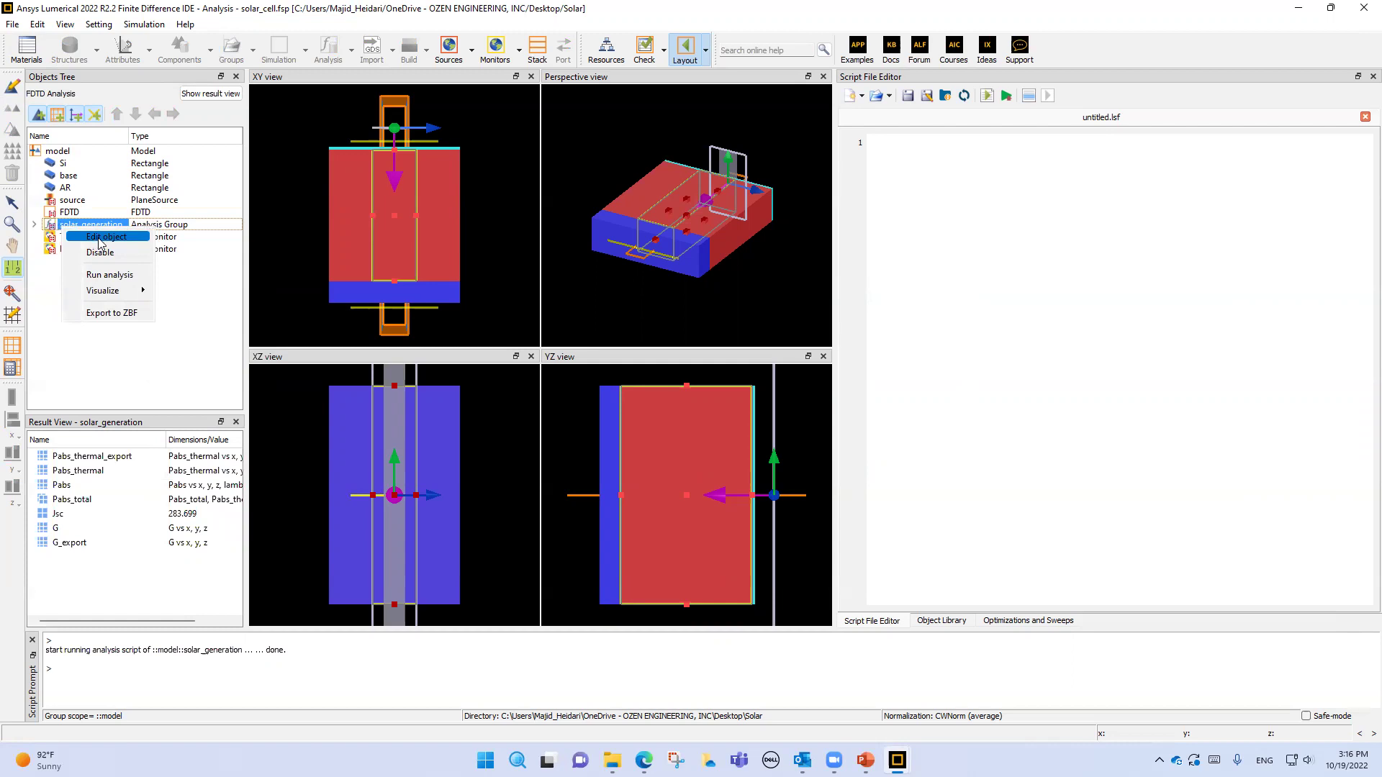
pyautogui.click(100, 241)
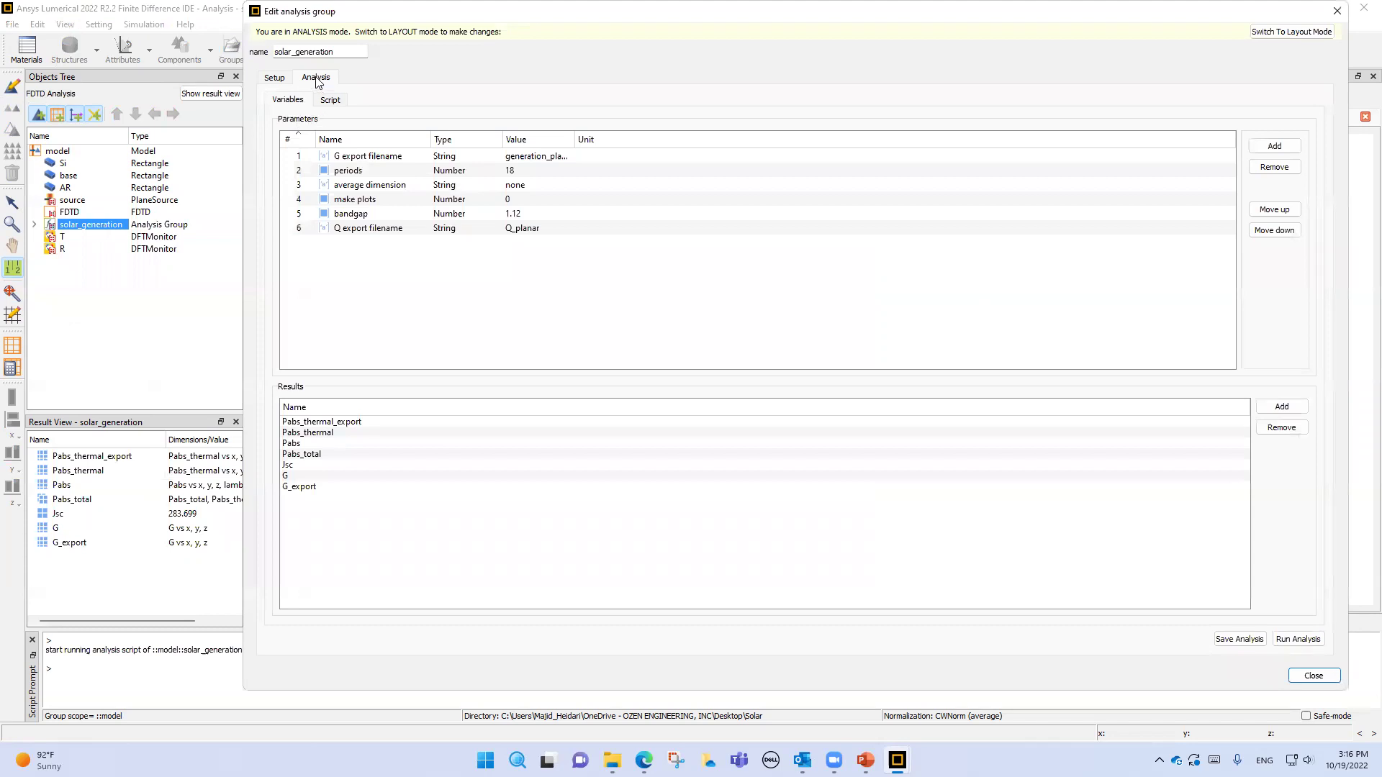
pyautogui.click(330, 100)
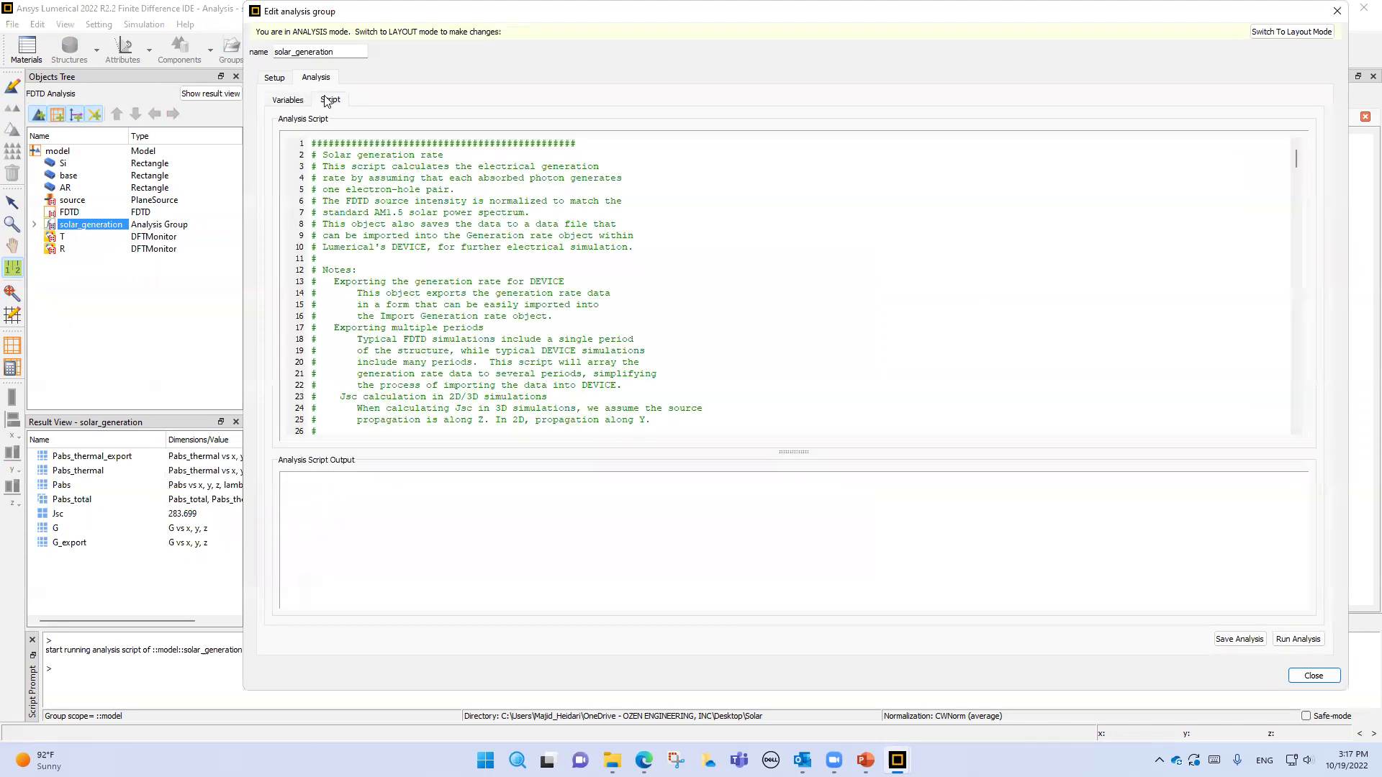
pyautogui.click(1298, 639)
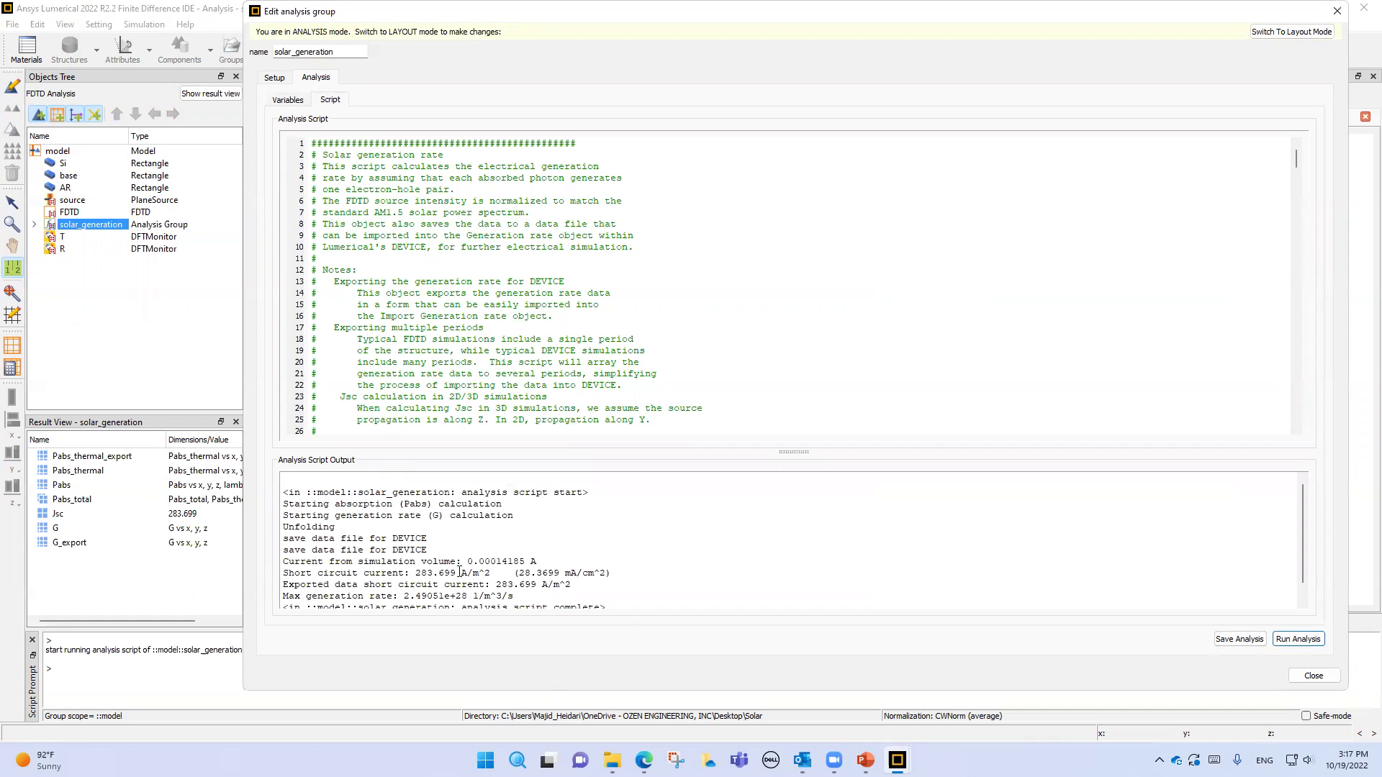
# Examine the short circuit current and maximum generation rate in the analysis script output.
pyautogui.moveTo(519, 574); pyautogui.dragTo(561, 573)
pyautogui.scroll(-1, 389, 553)
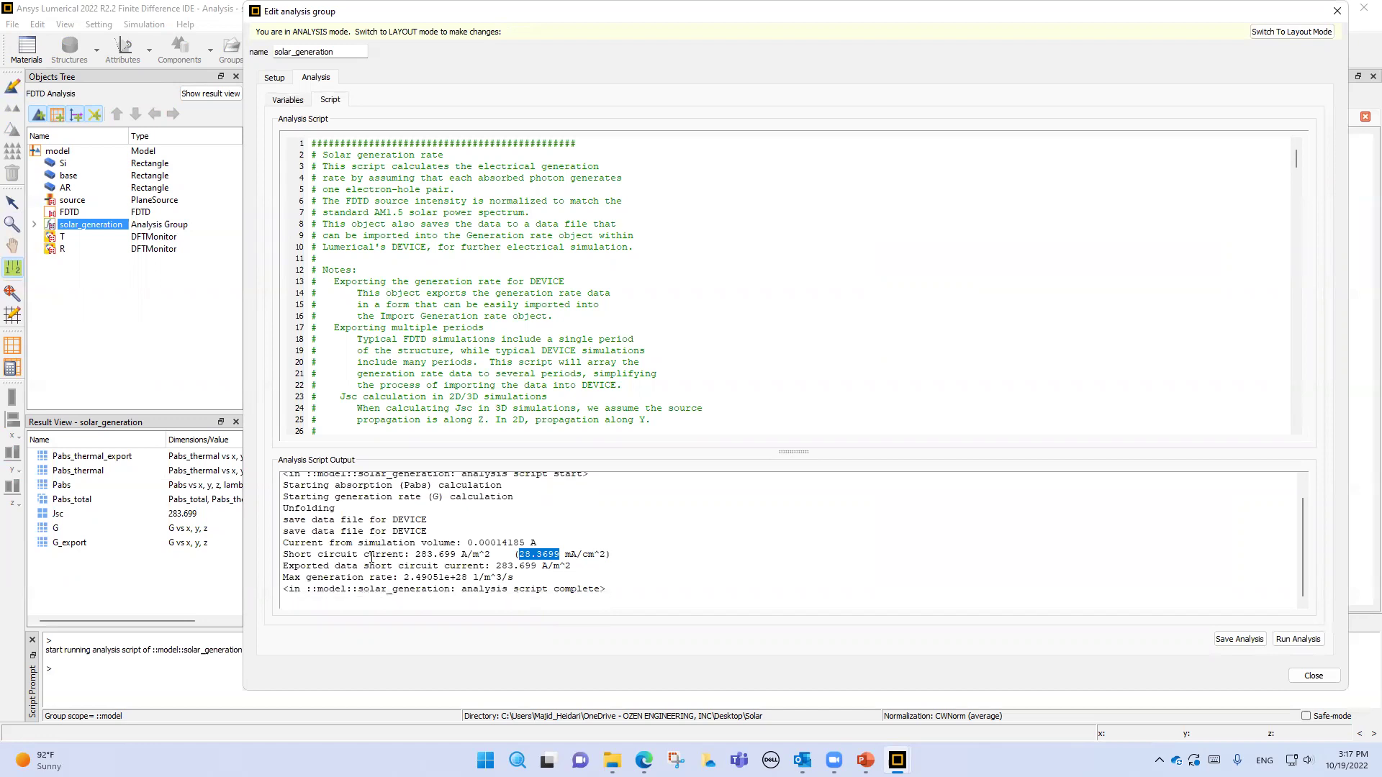
pyautogui.moveTo(401, 577); pyautogui.dragTo(515, 577)
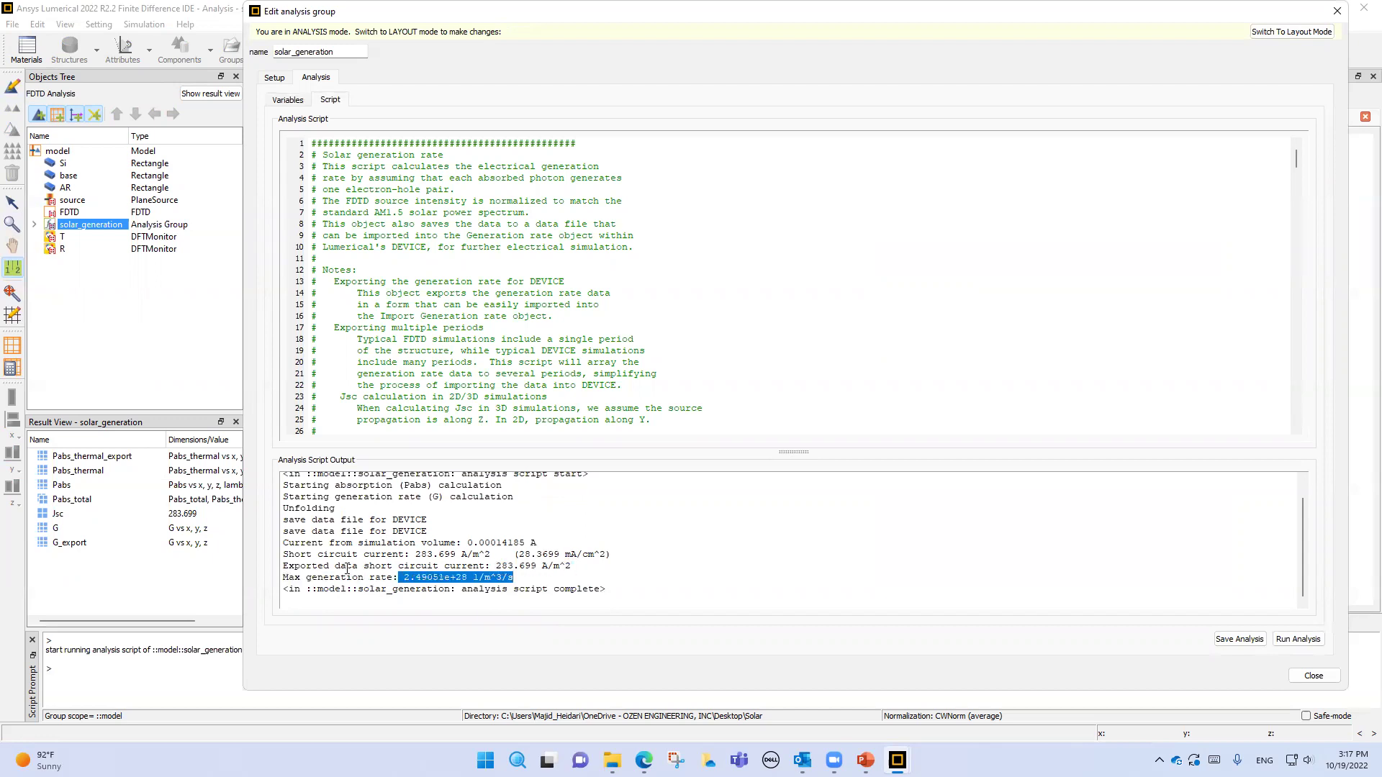
pyautogui.click(346, 569)
pyautogui.scroll(1, 334, 548)
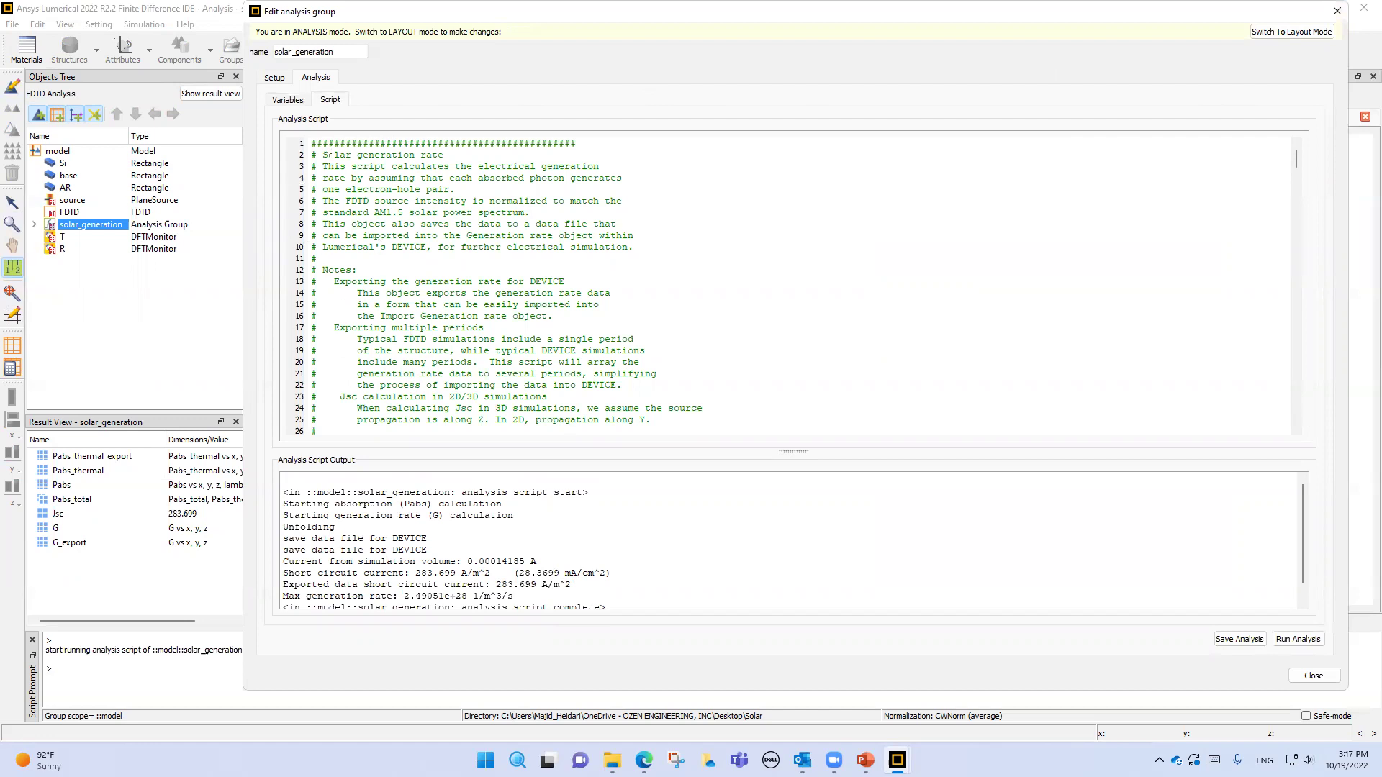
# Review the solar_generation group's setup variables, setup script and analysis parameters, and close the edit window.
pyautogui.click(274, 78)
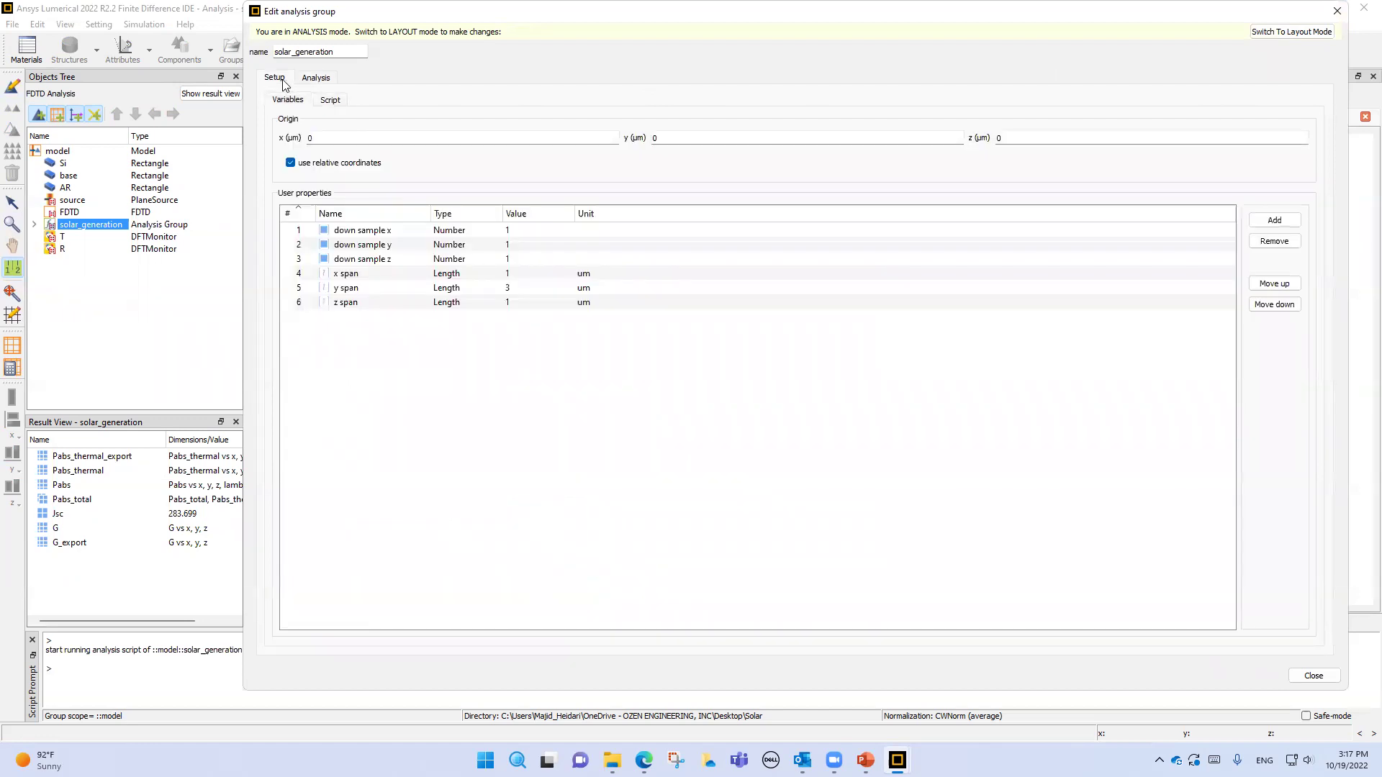
pyautogui.click(326, 102)
pyautogui.click(315, 83)
pyautogui.click(276, 80)
pyautogui.click(290, 102)
pyautogui.click(315, 81)
pyautogui.click(288, 101)
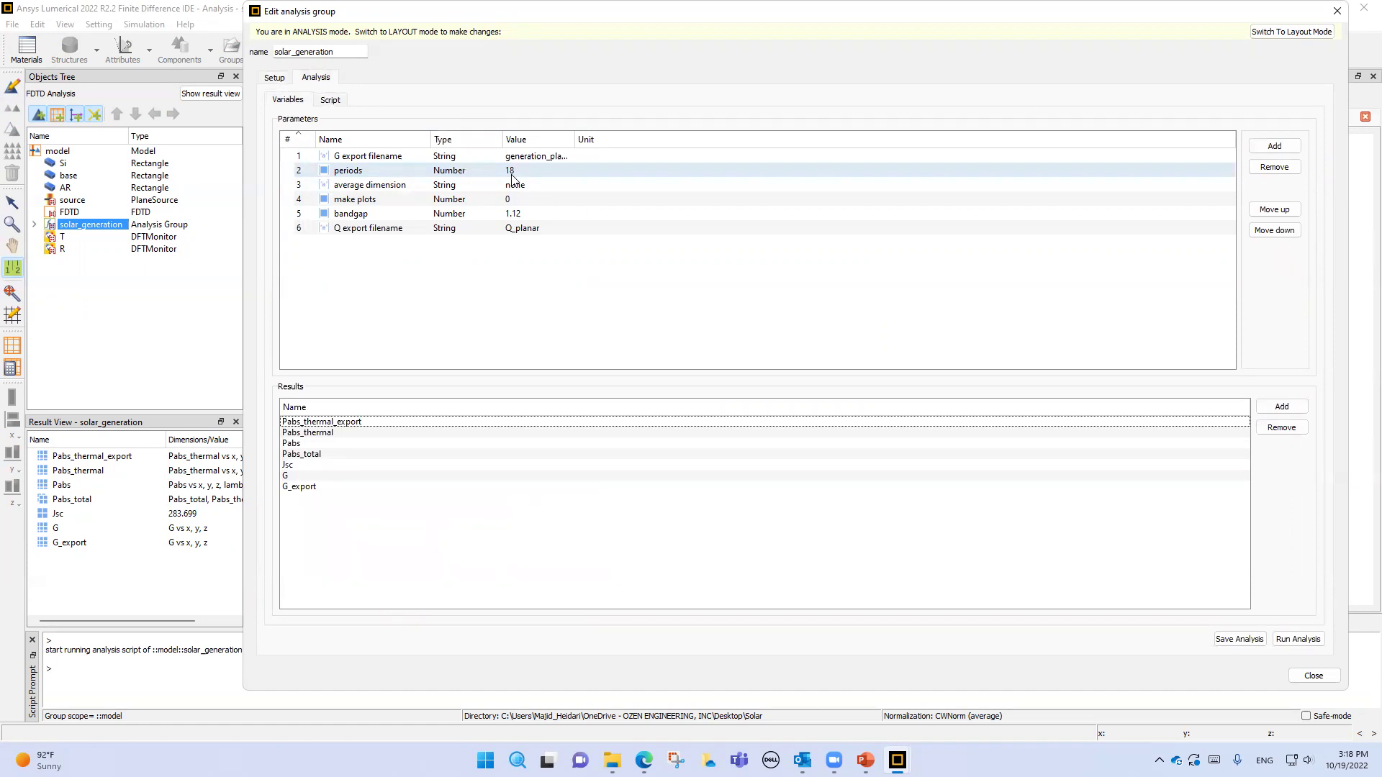
pyautogui.click(1337, 11)
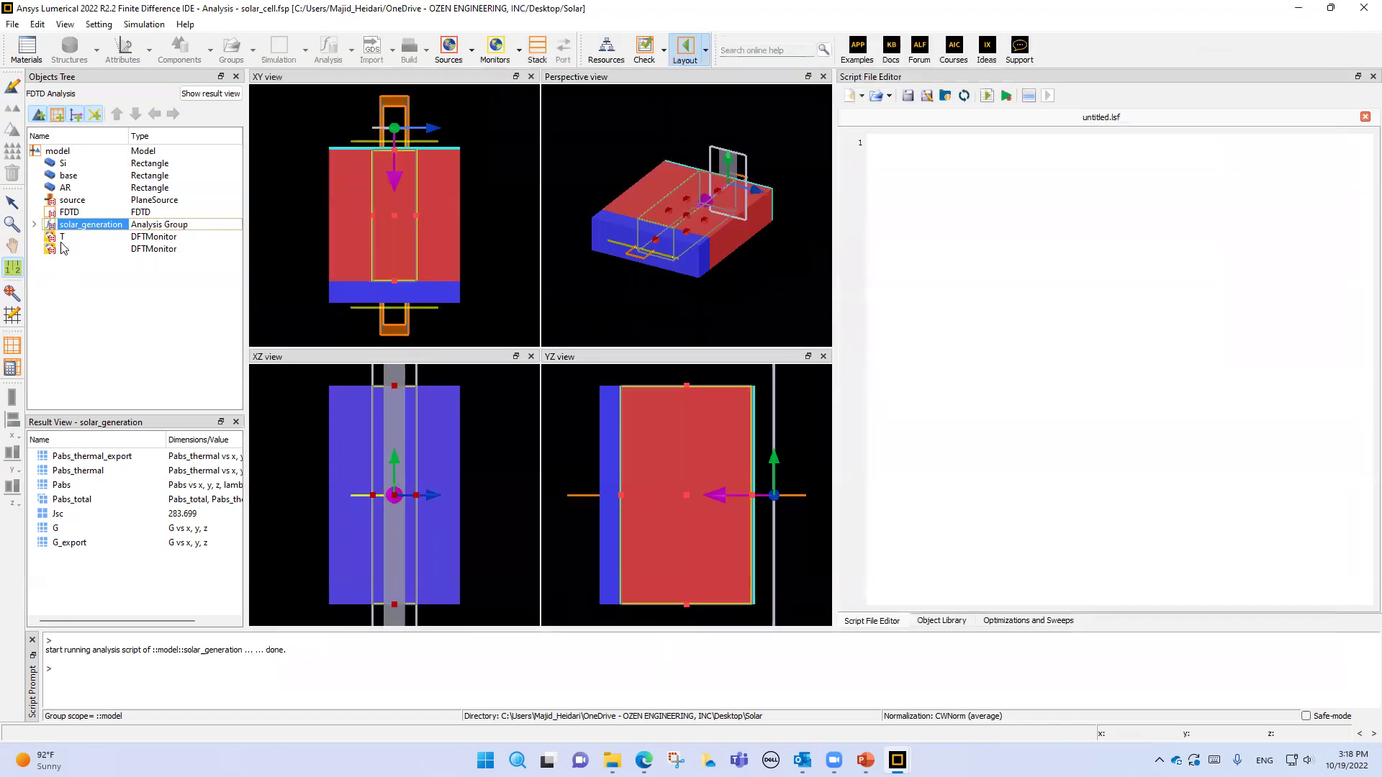
# Visualize the G_export result of solar_generation in an enlarged plot with log scaling, and close the visualizer.
pyautogui.rightClick(78, 225)
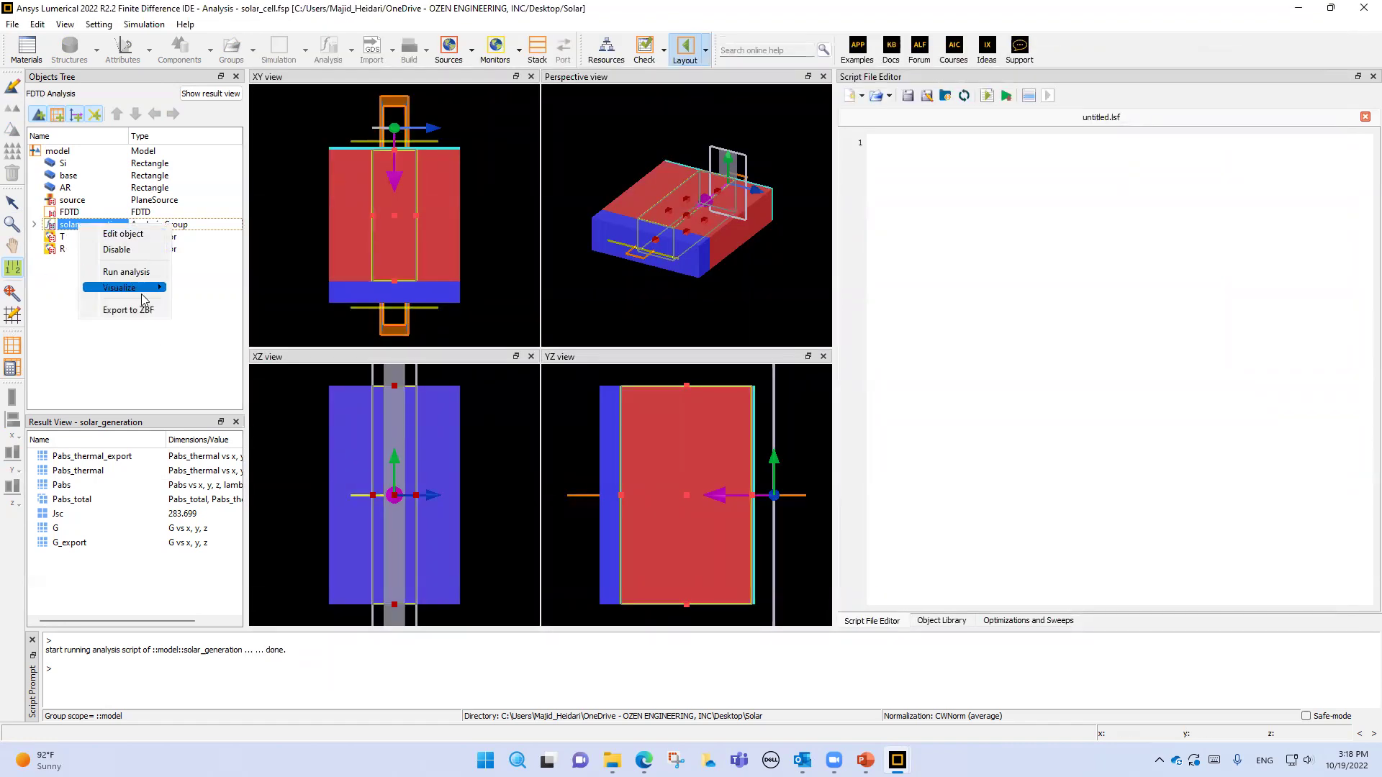
pyautogui.moveTo(143, 294)
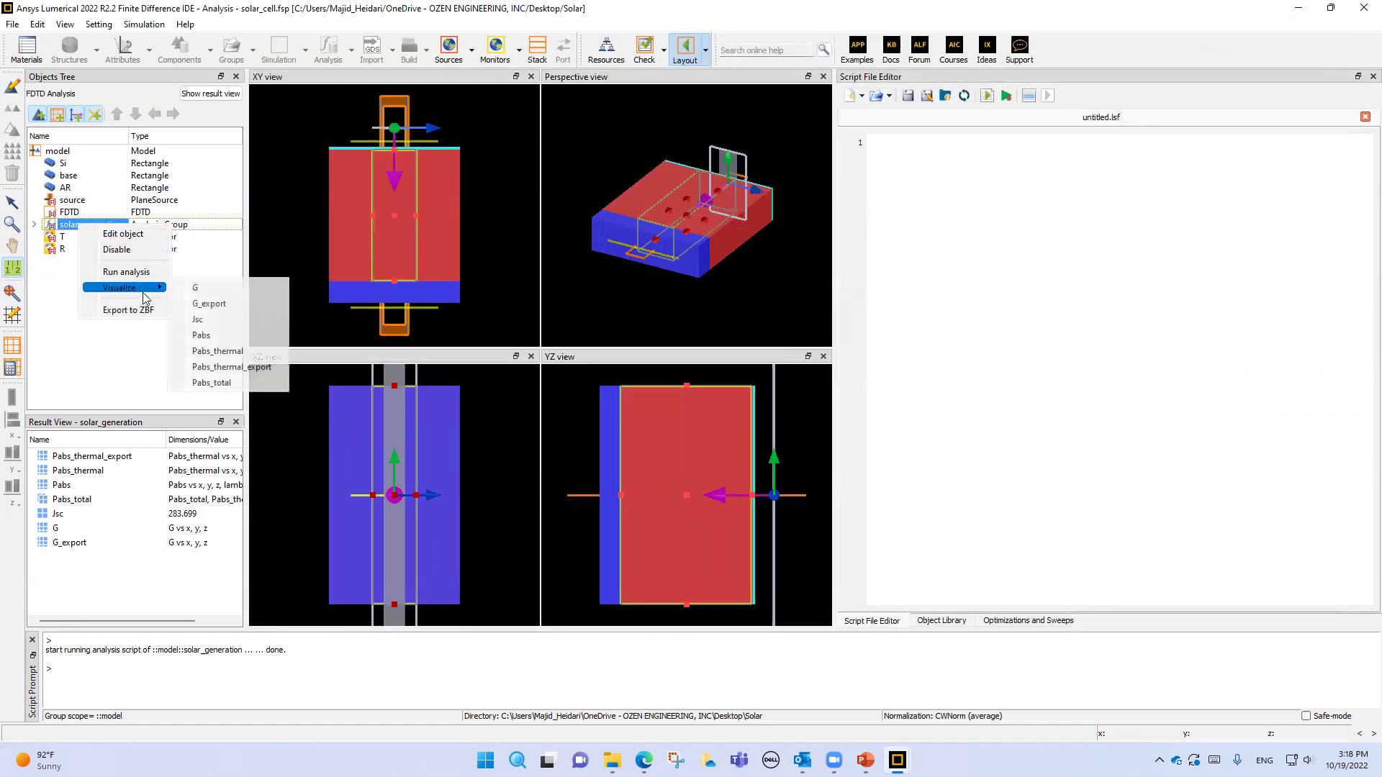
pyautogui.click(214, 305)
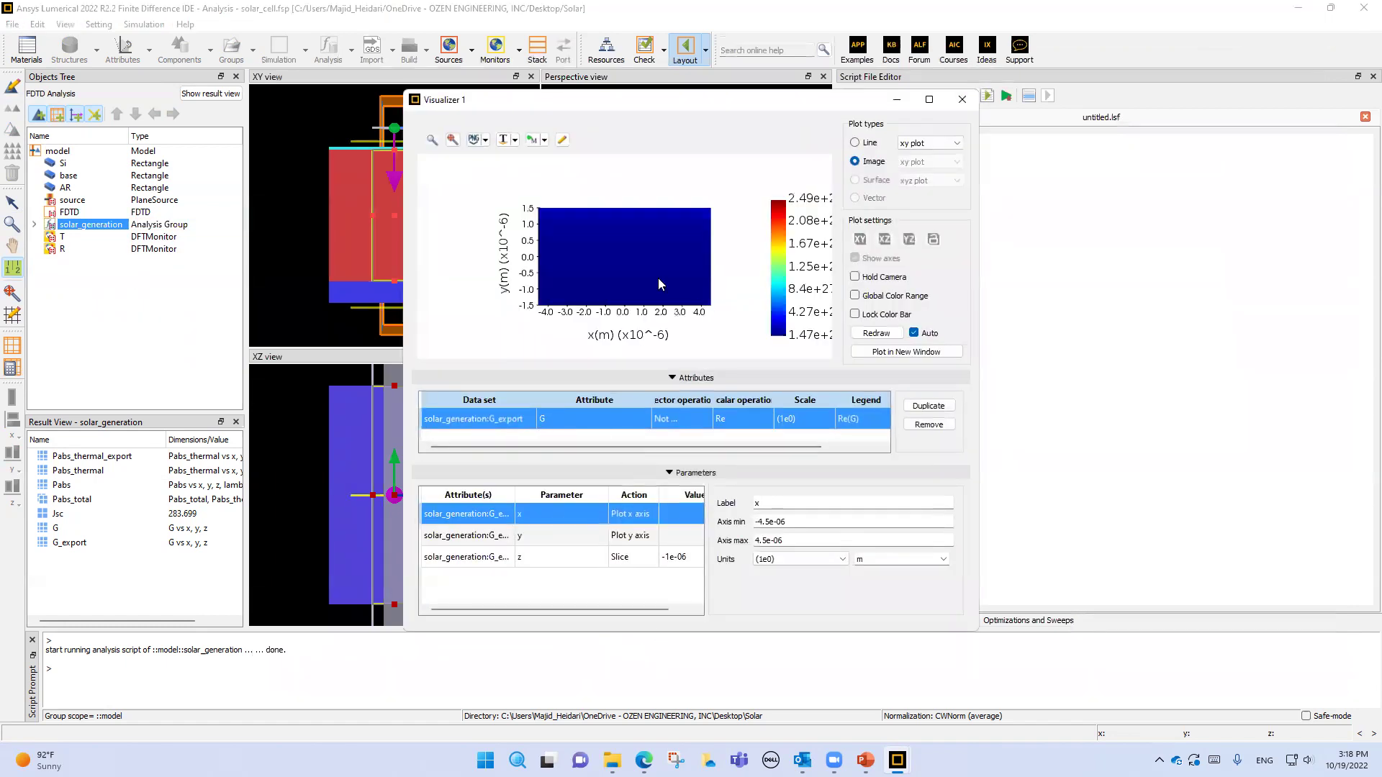
pyautogui.click(562, 139)
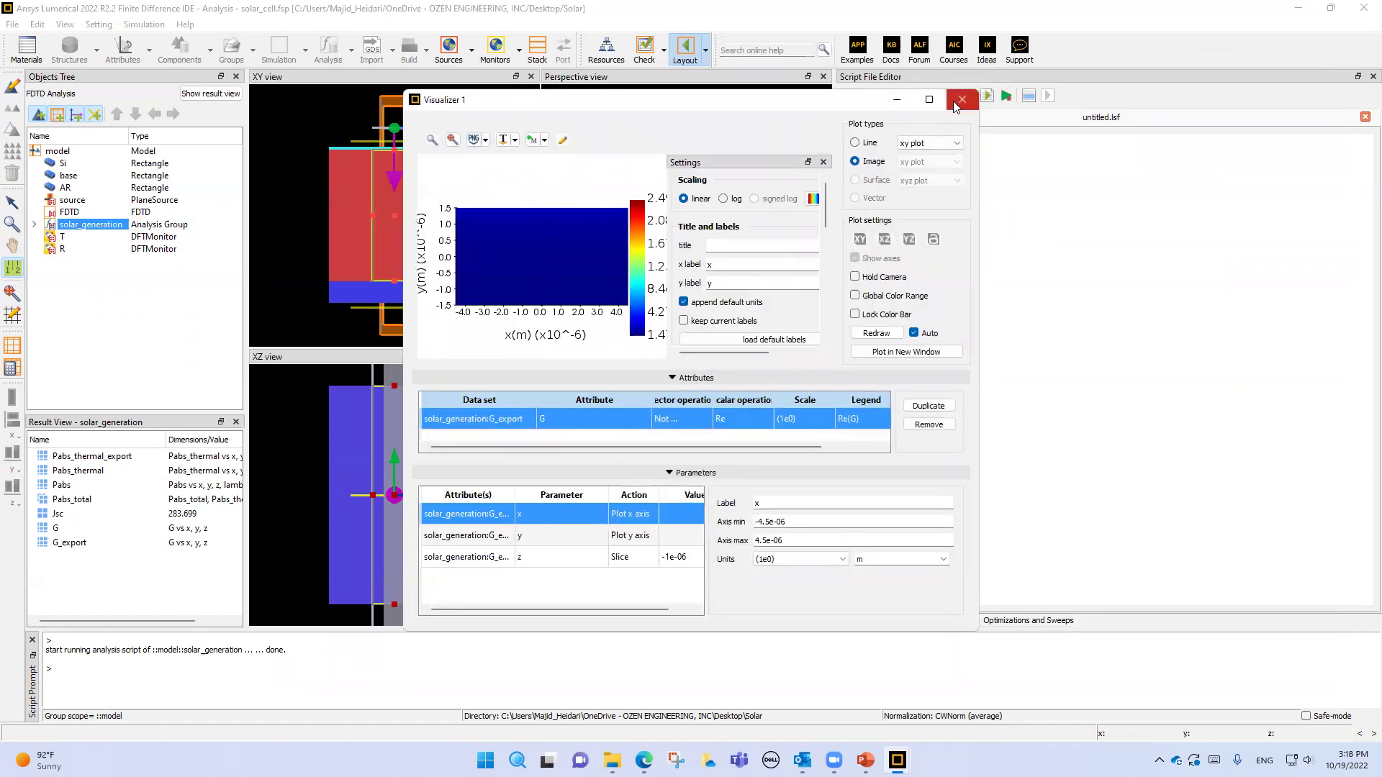
pyautogui.click(930, 101)
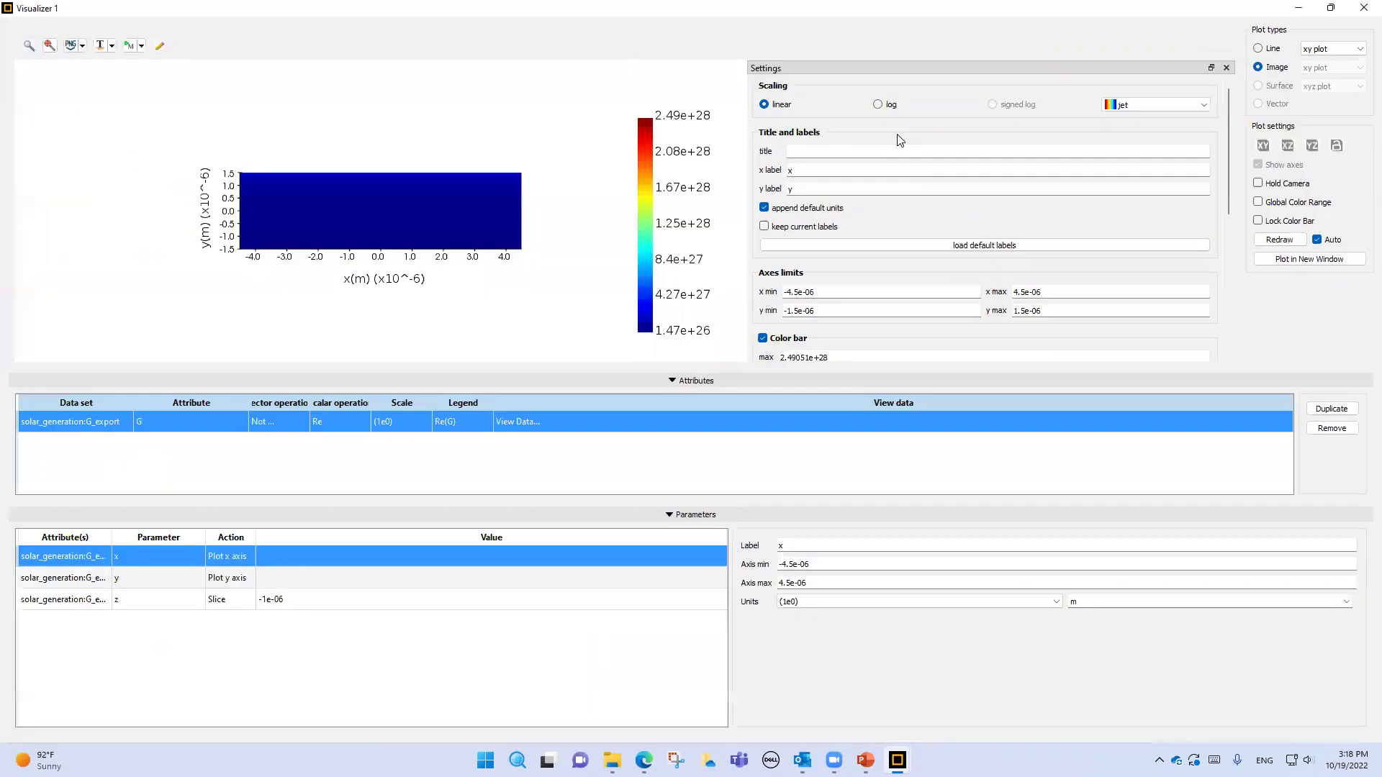
pyautogui.click(882, 104)
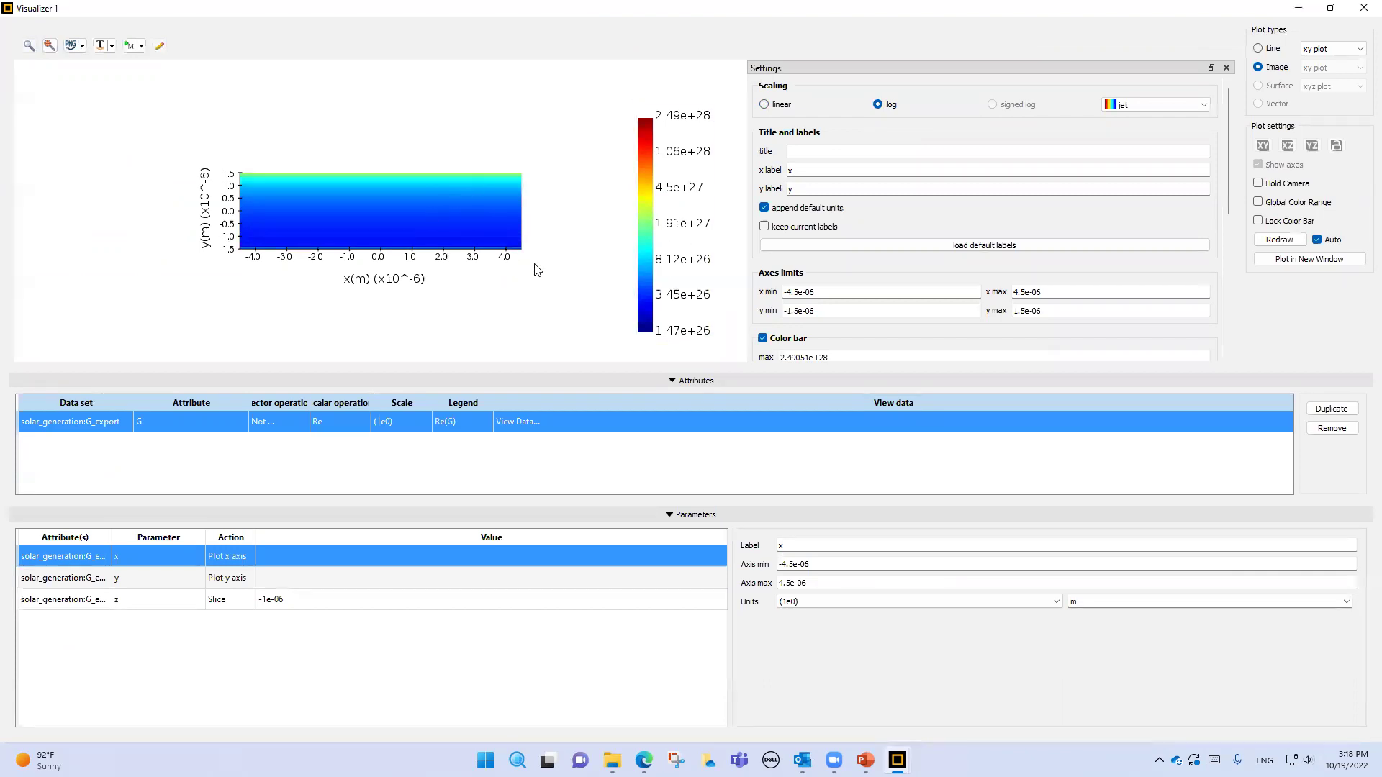
pyautogui.click(1361, 9)
# Visualize the Pabs_thermal result of solar_generation with log scaling, and close the visualizer.
pyautogui.rightClick(103, 229)
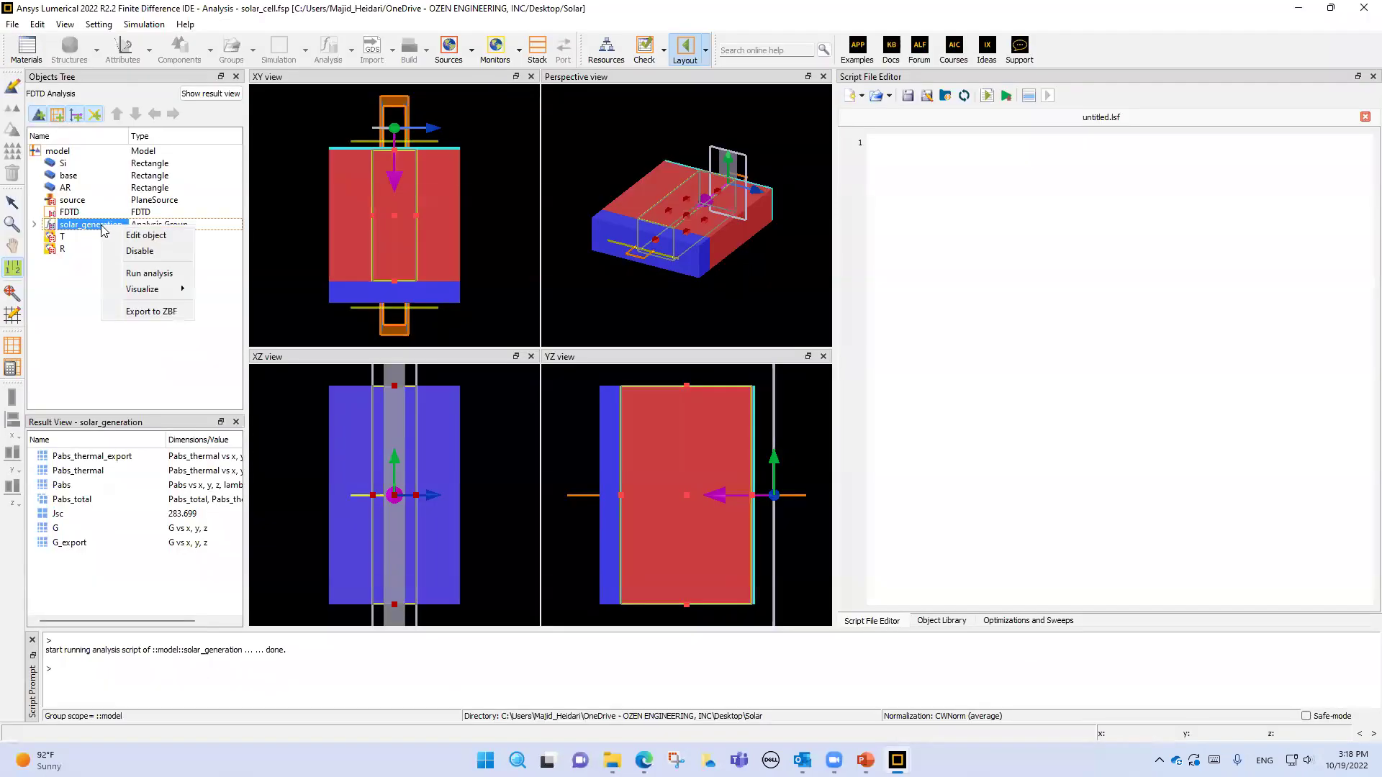
pyautogui.moveTo(144, 289)
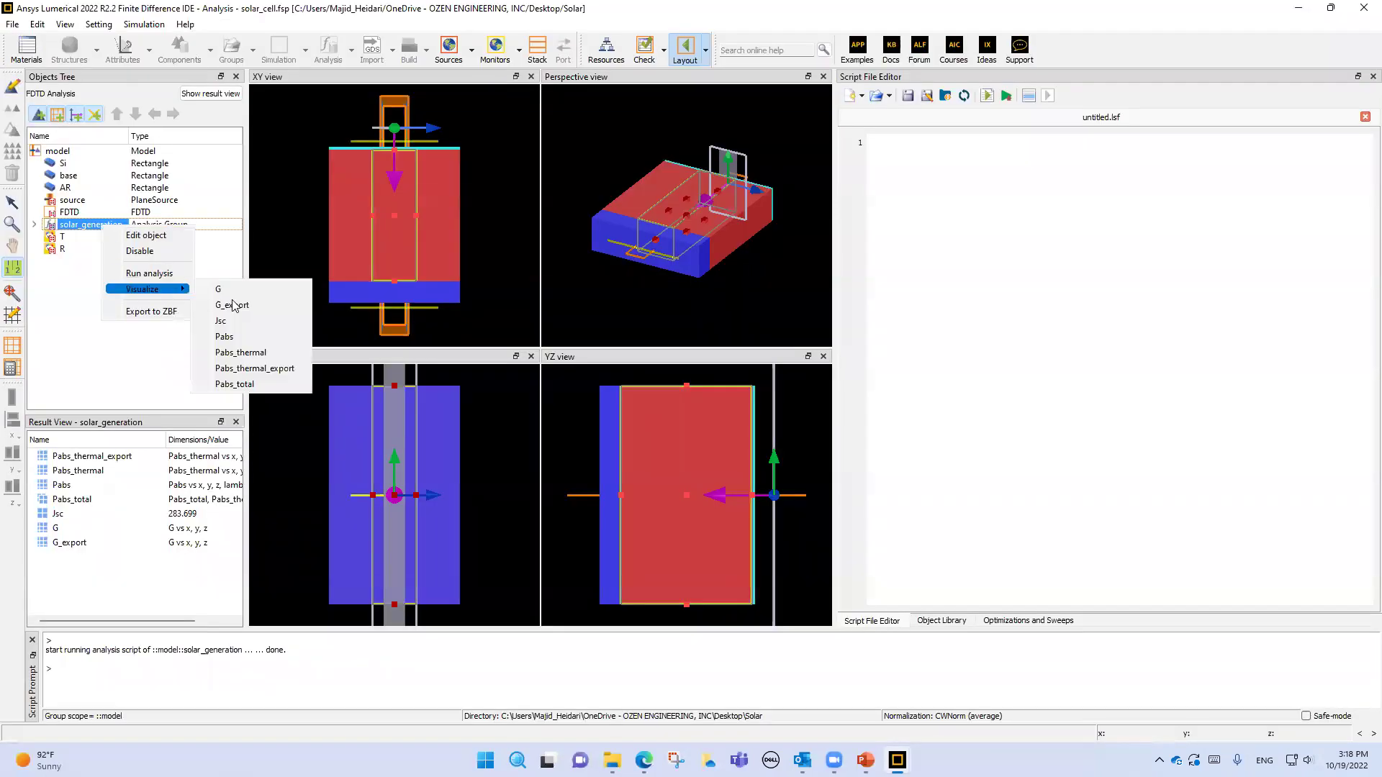
pyautogui.click(268, 354)
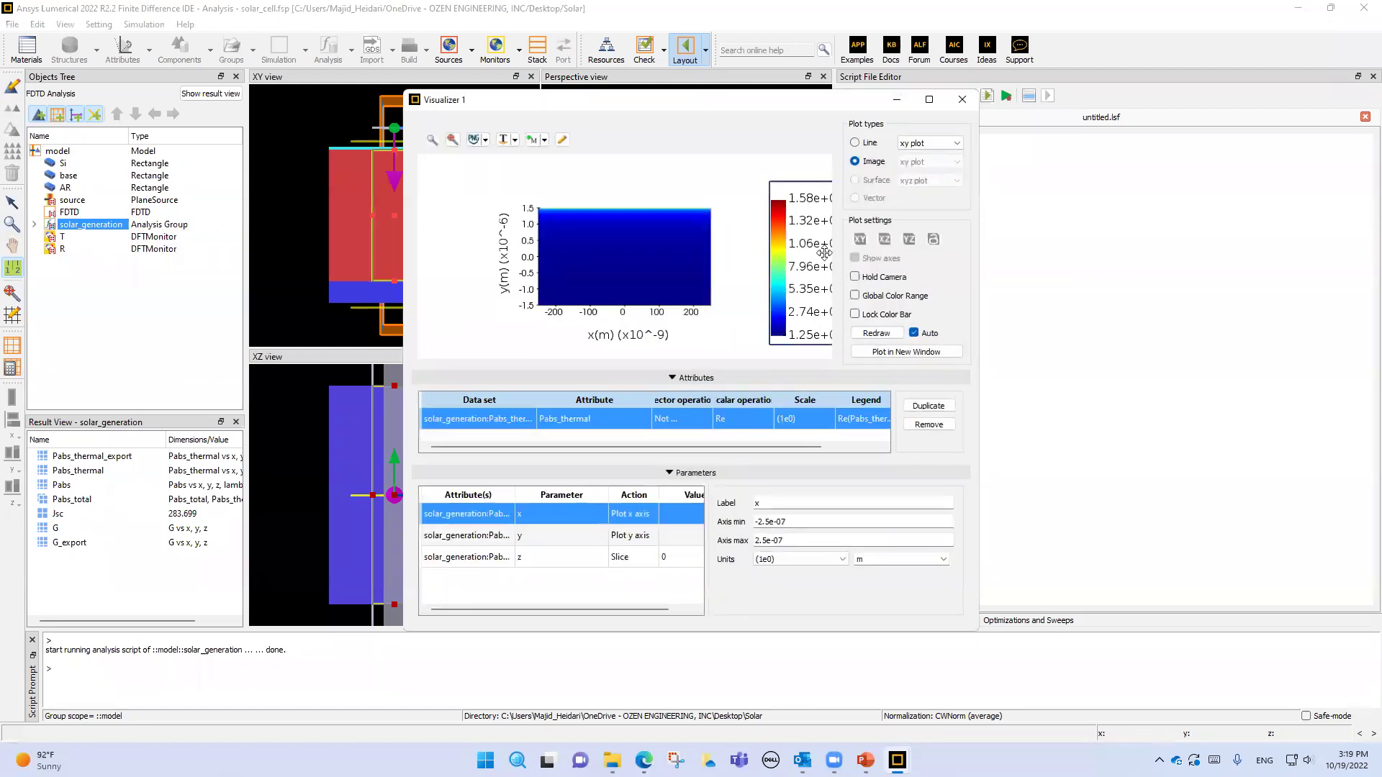
pyautogui.click(562, 140)
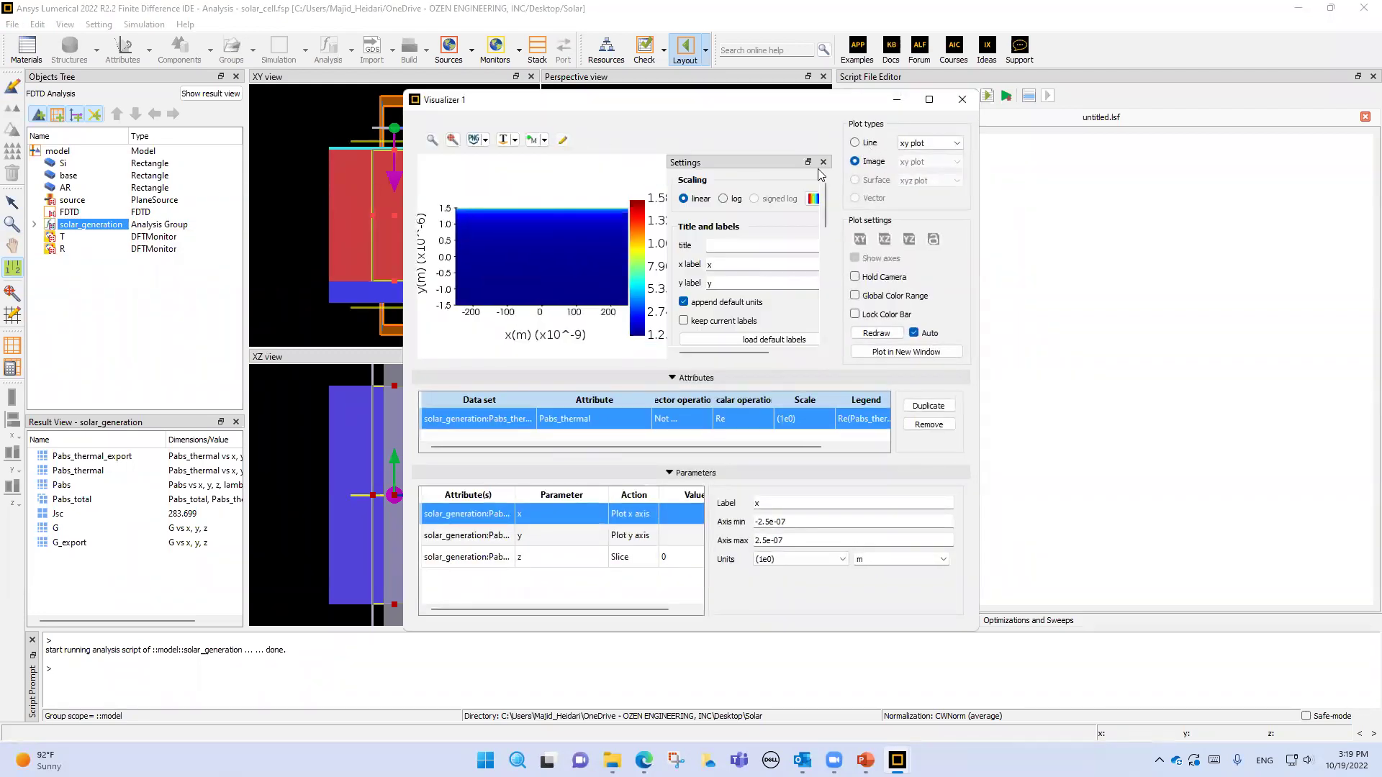
pyautogui.click(723, 199)
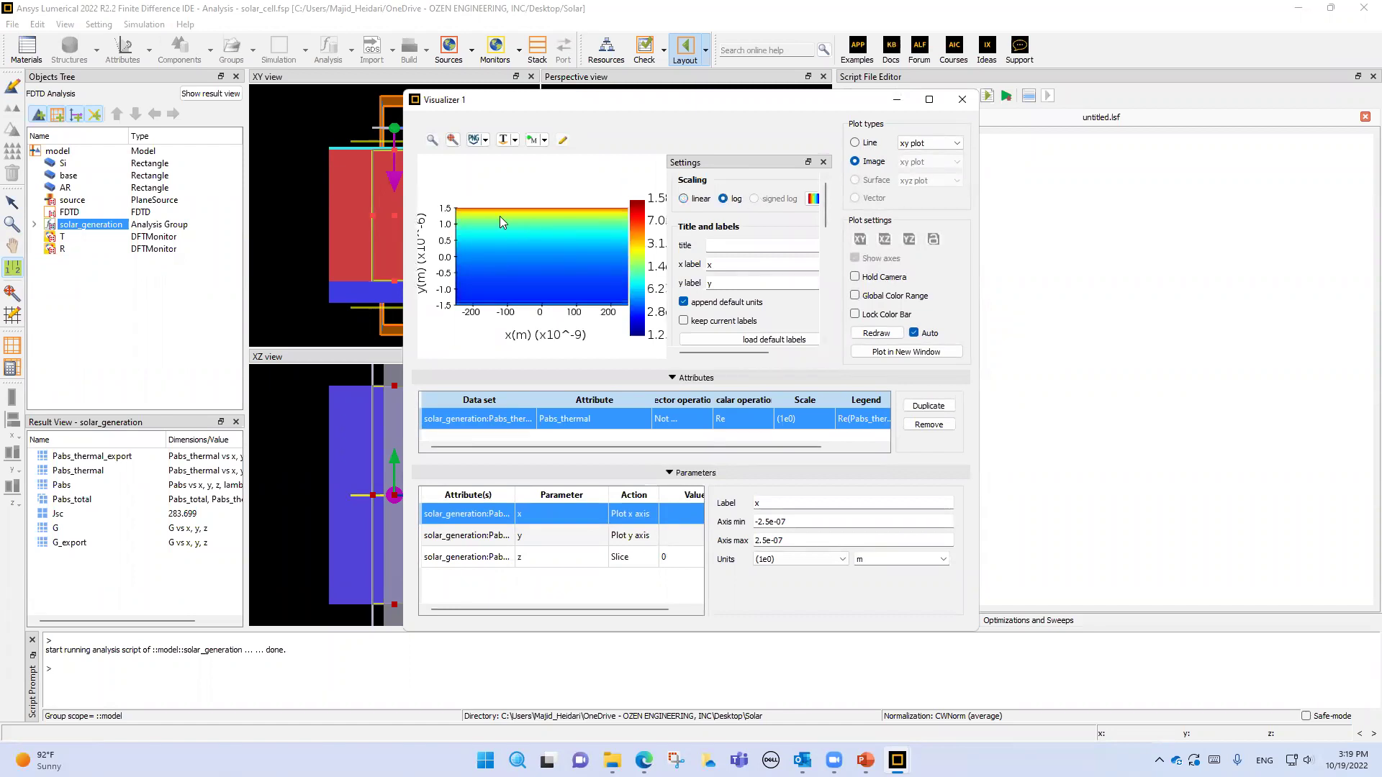
pyautogui.click(963, 101)
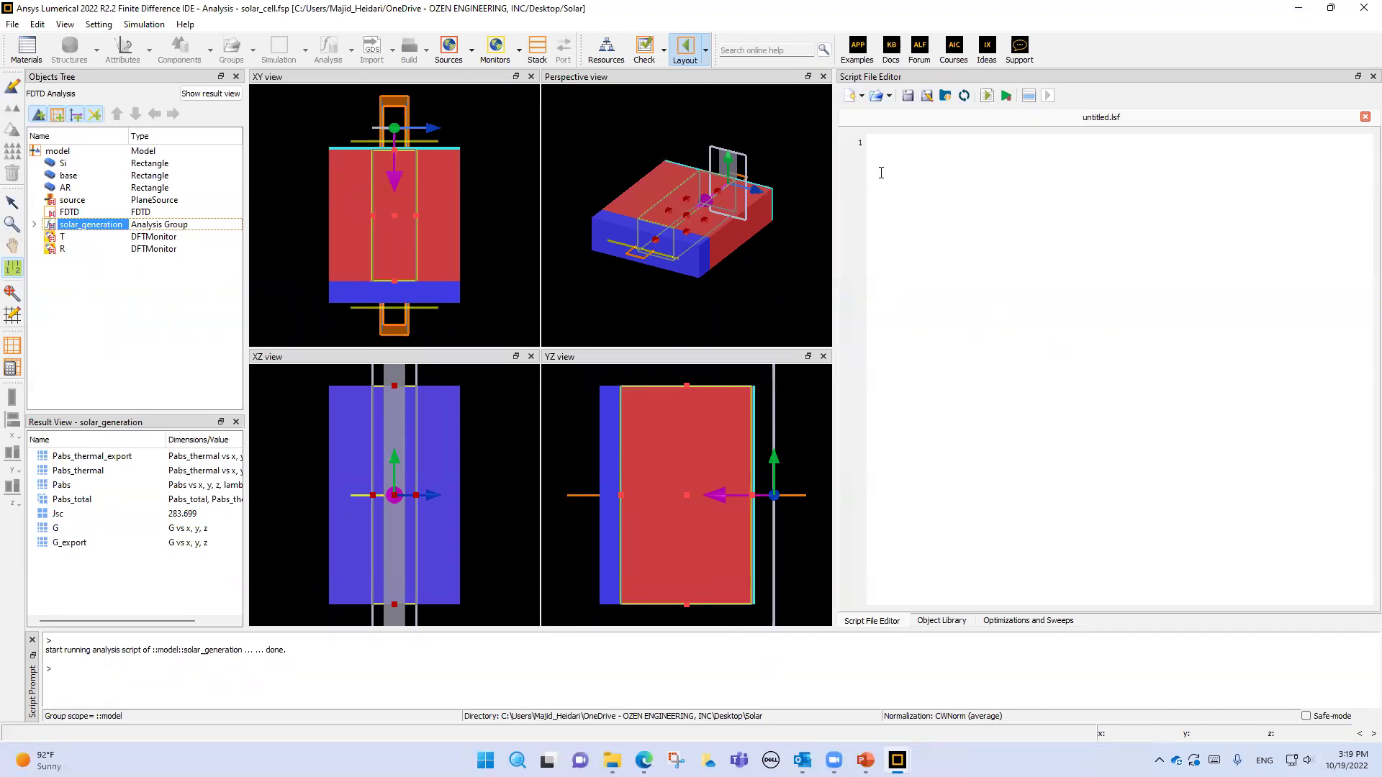
# Open the script solar_cell_optical_results.lsf from the Solar folder in the script editor.
pyautogui.click(880, 96)
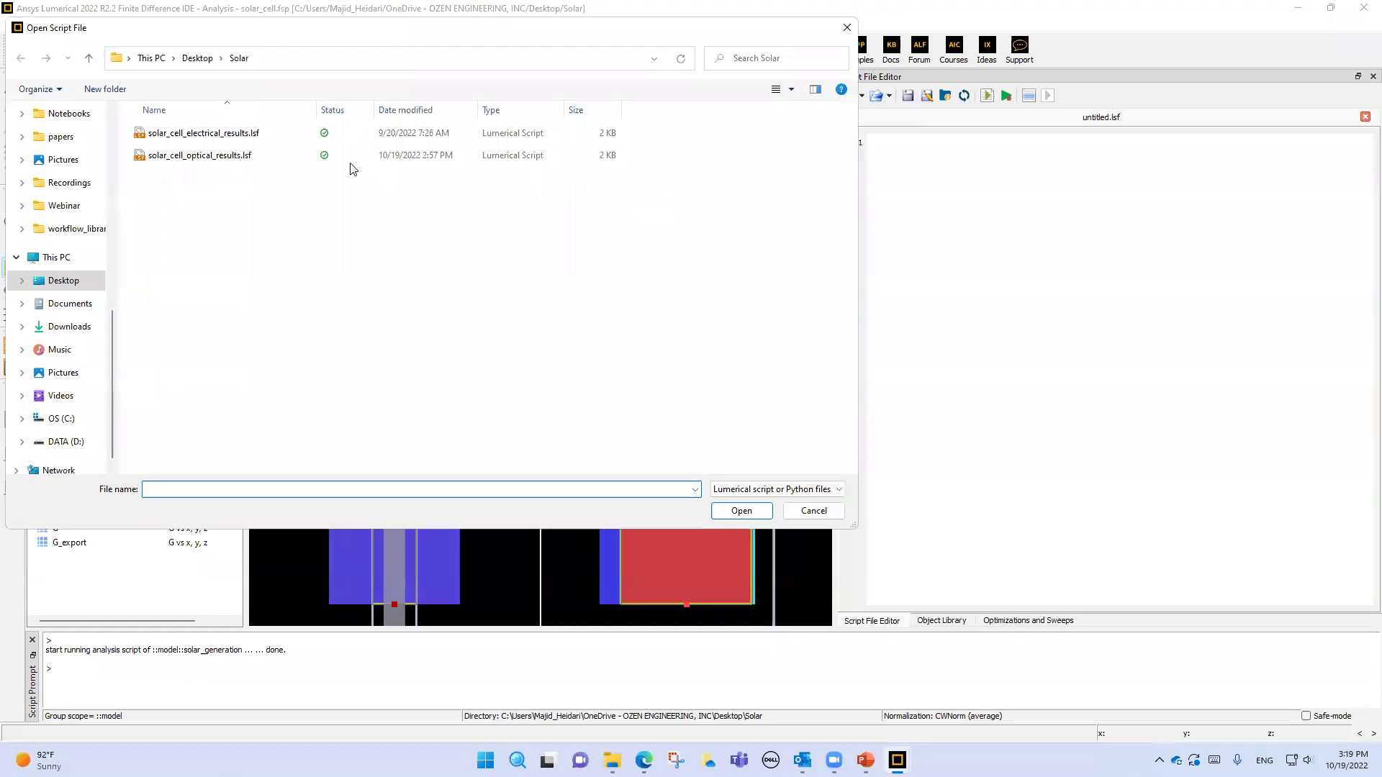
pyautogui.click(219, 164)
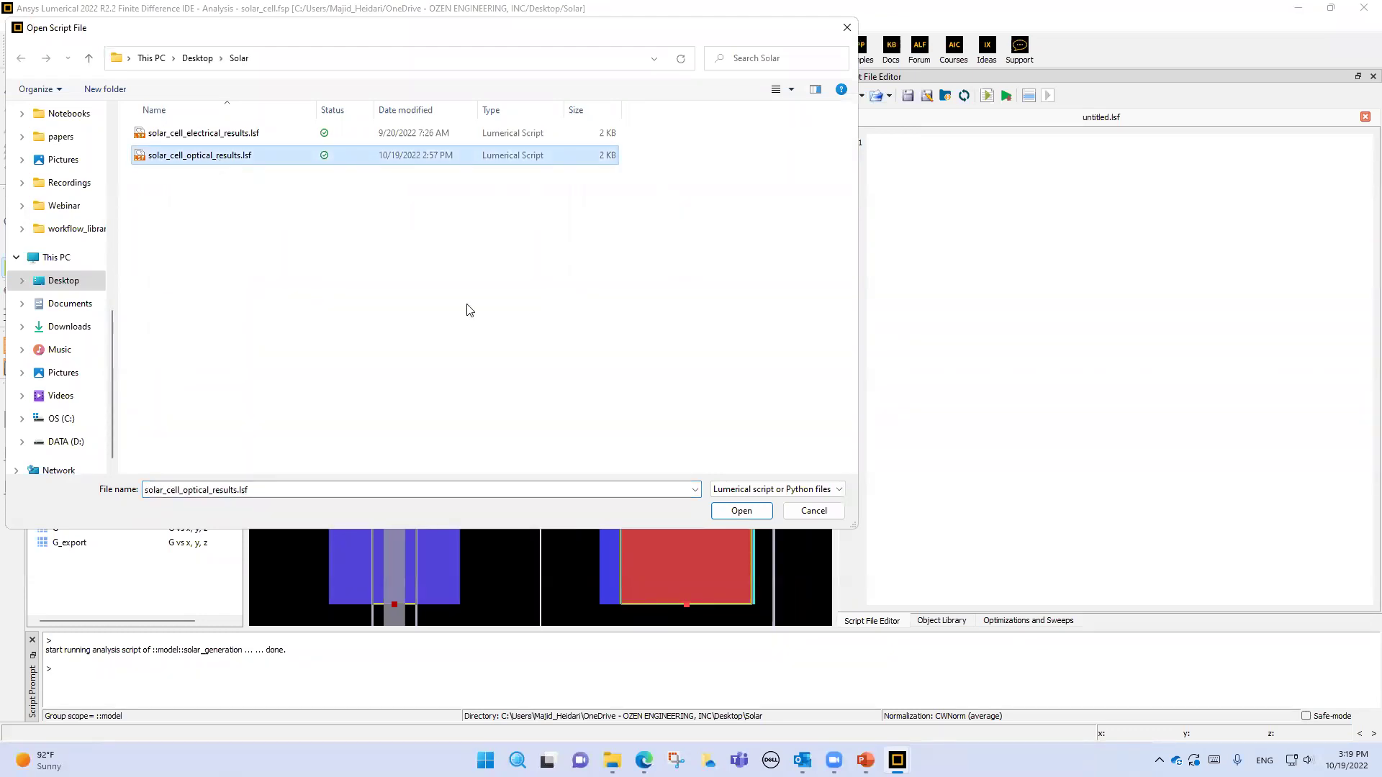
pyautogui.click(741, 511)
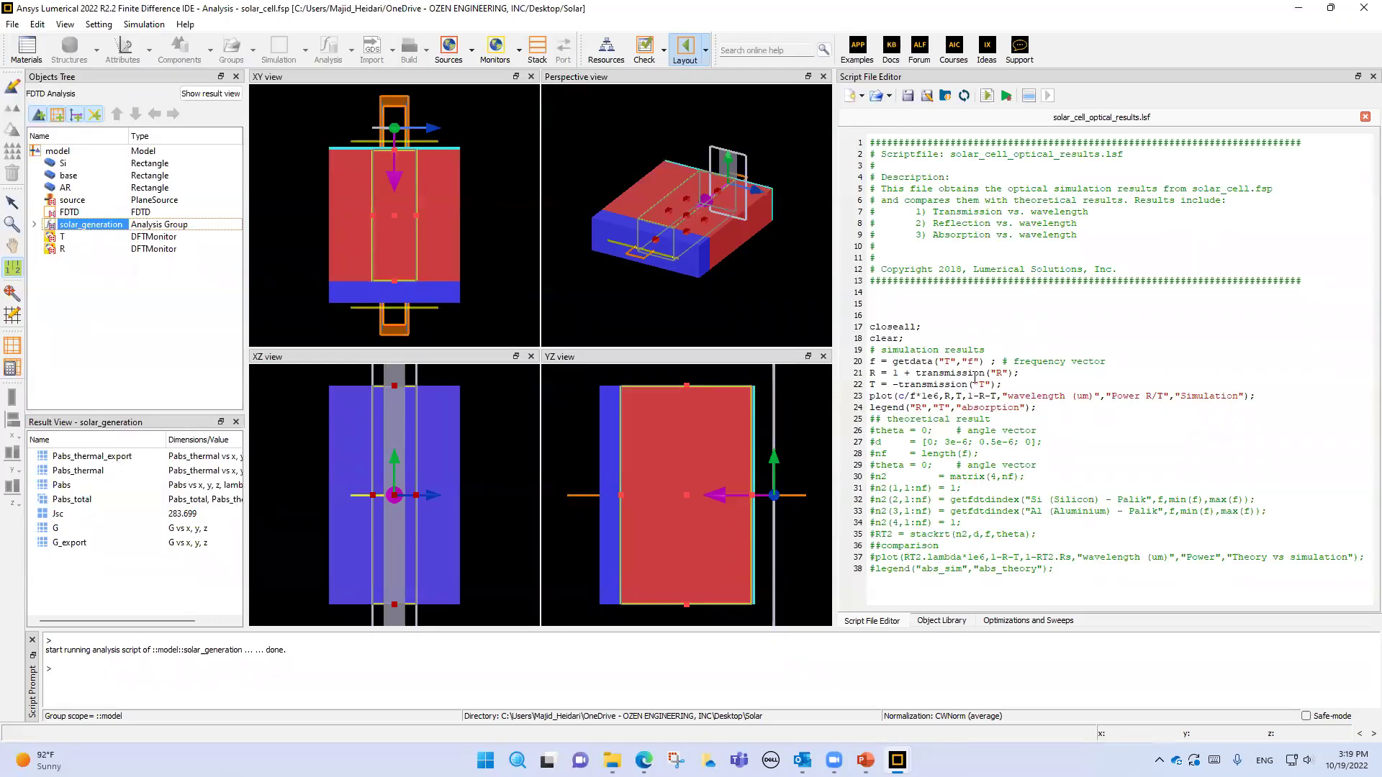
# Examine the script's getdata, reflection and plot lines, and check the available results of the T monitor.
pyautogui.doubleClick(923, 363)
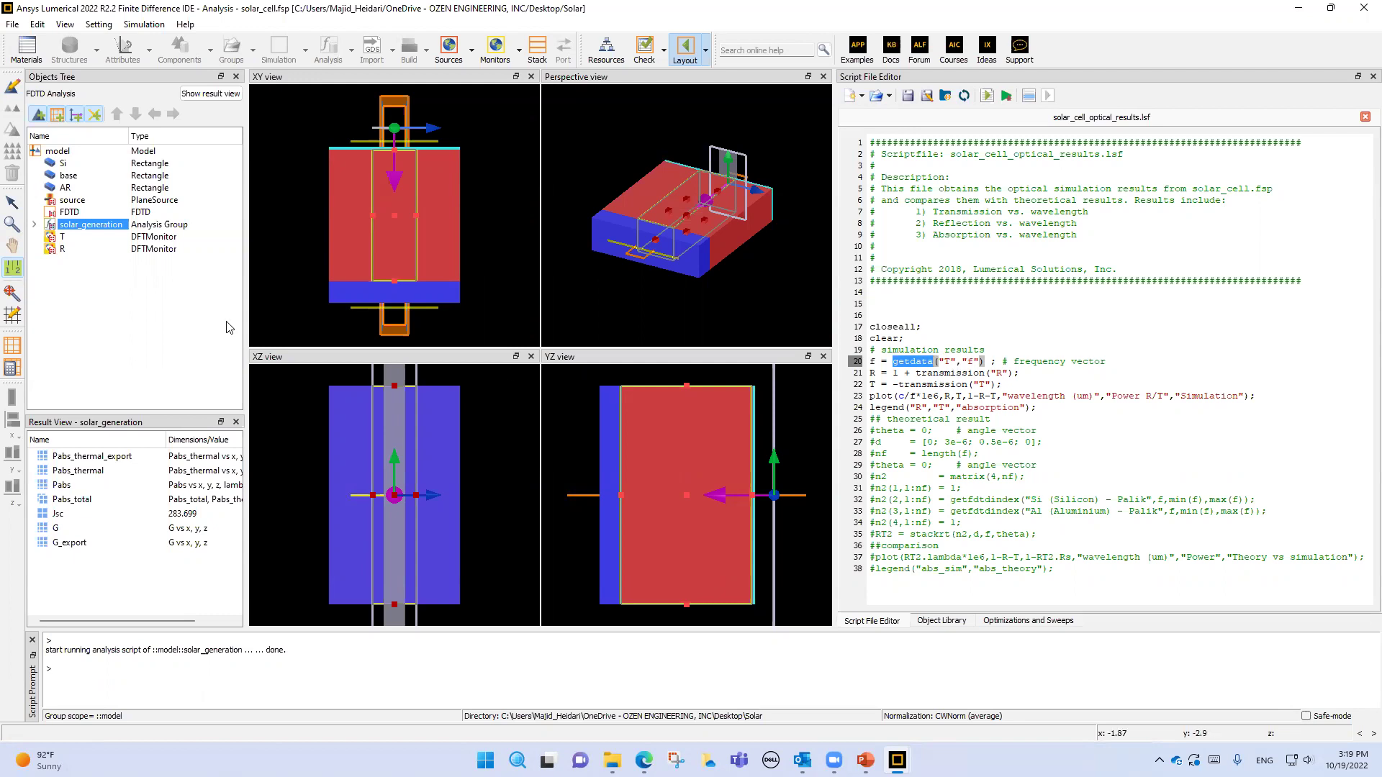
pyautogui.click(62, 238)
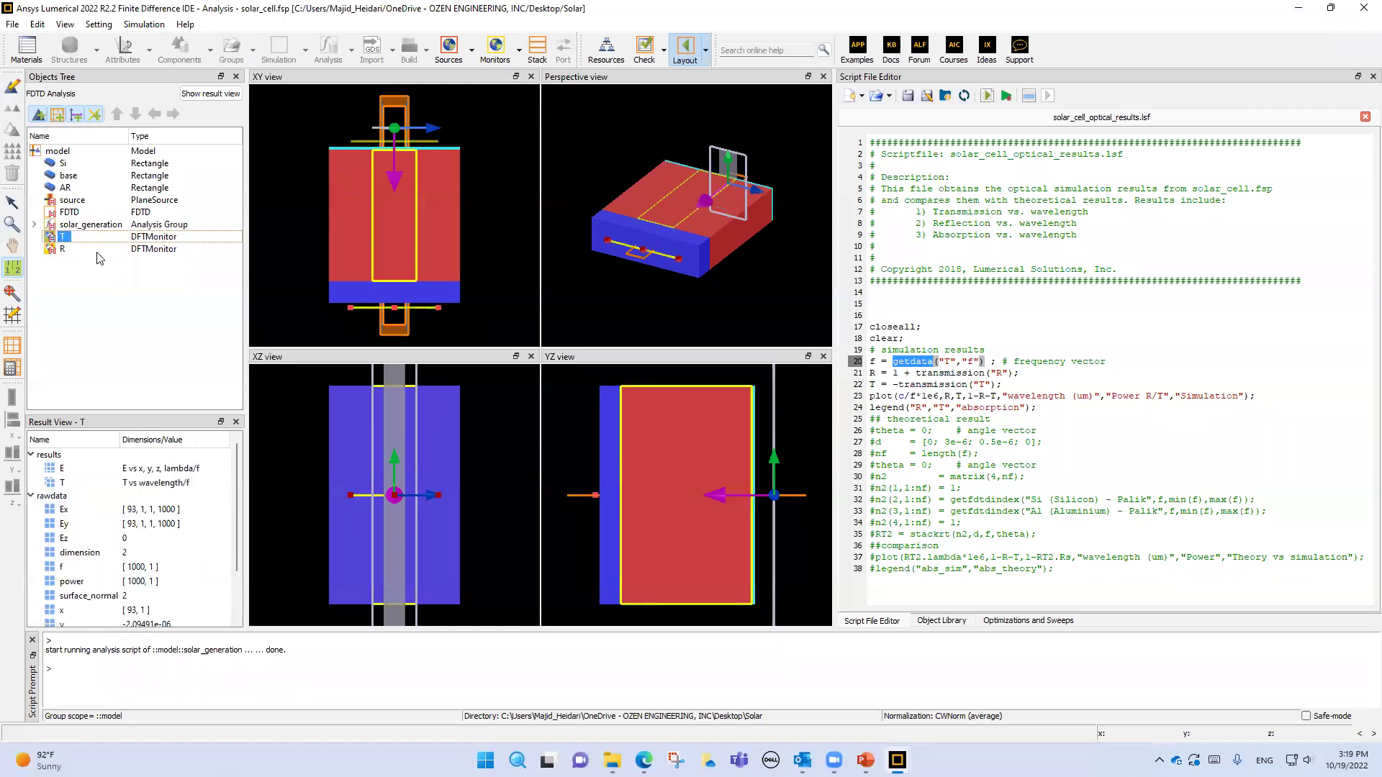
pyautogui.doubleClick(869, 373)
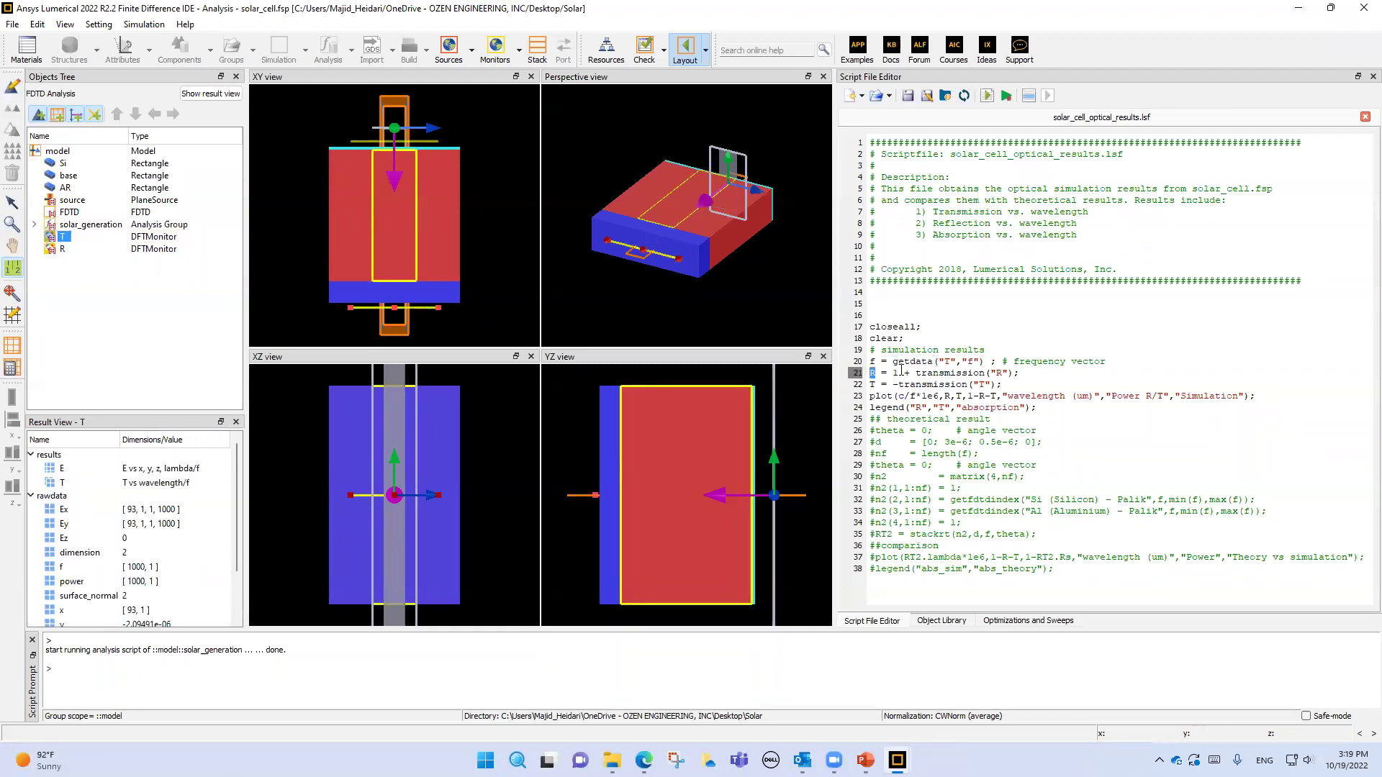
pyautogui.moveTo(1021, 373); pyautogui.dragTo(869, 374)
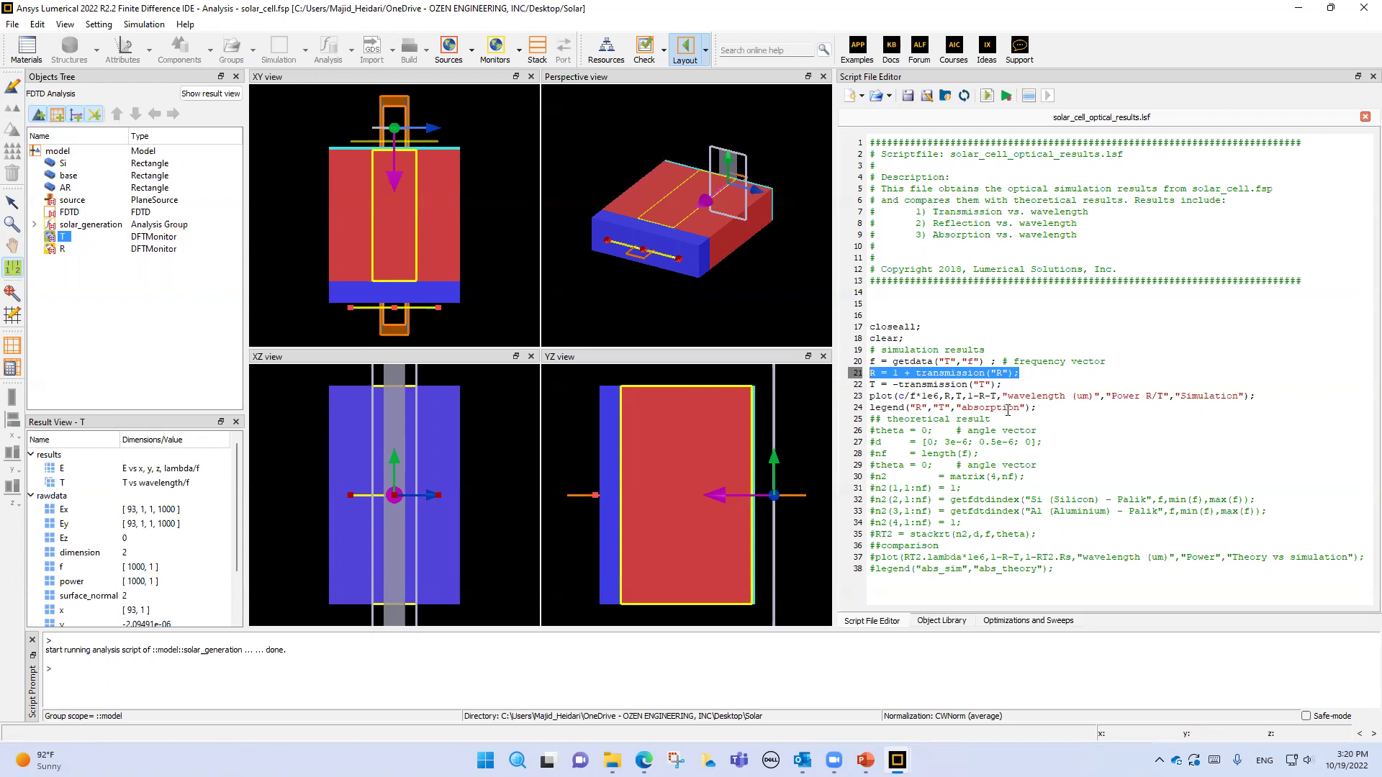
pyautogui.click(949, 396)
pyautogui.doubleClick(947, 396)
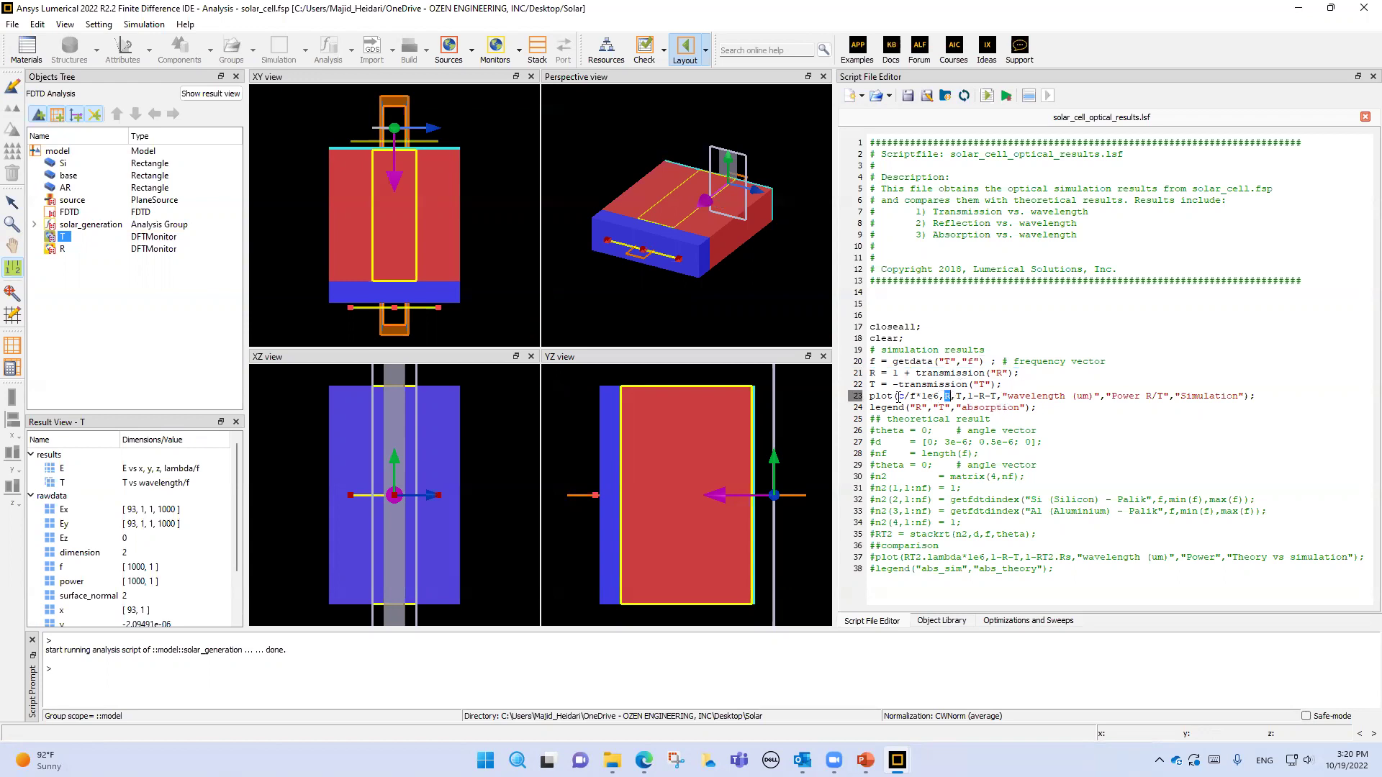
# Highlight the c/f*1e6, R, T and 1-R-T arguments one after another in the script's plot line.
pyautogui.doubleClick(907, 396)
pyautogui.click(903, 396)
pyautogui.moveTo(900, 396); pyautogui.dragTo(943, 396)
pyautogui.doubleClick(947, 396)
pyautogui.doubleClick(959, 396)
pyautogui.moveTo(967, 396); pyautogui.dragTo(998, 396)
# Run solar_cell_optical_results.lsf, inspect the R, T and absorption curves in the Simulation figure, and close the figure.
pyautogui.click(987, 95)
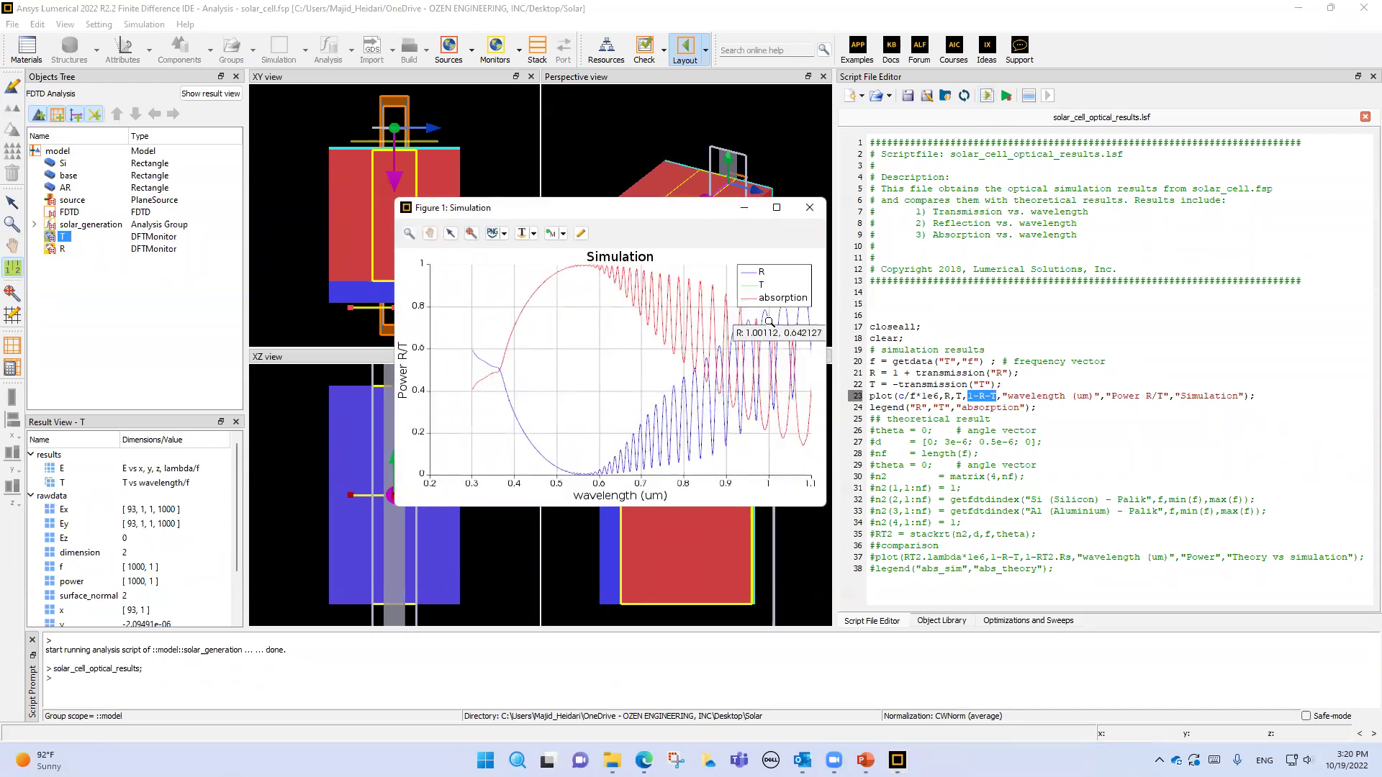
pyautogui.moveTo(655, 274)
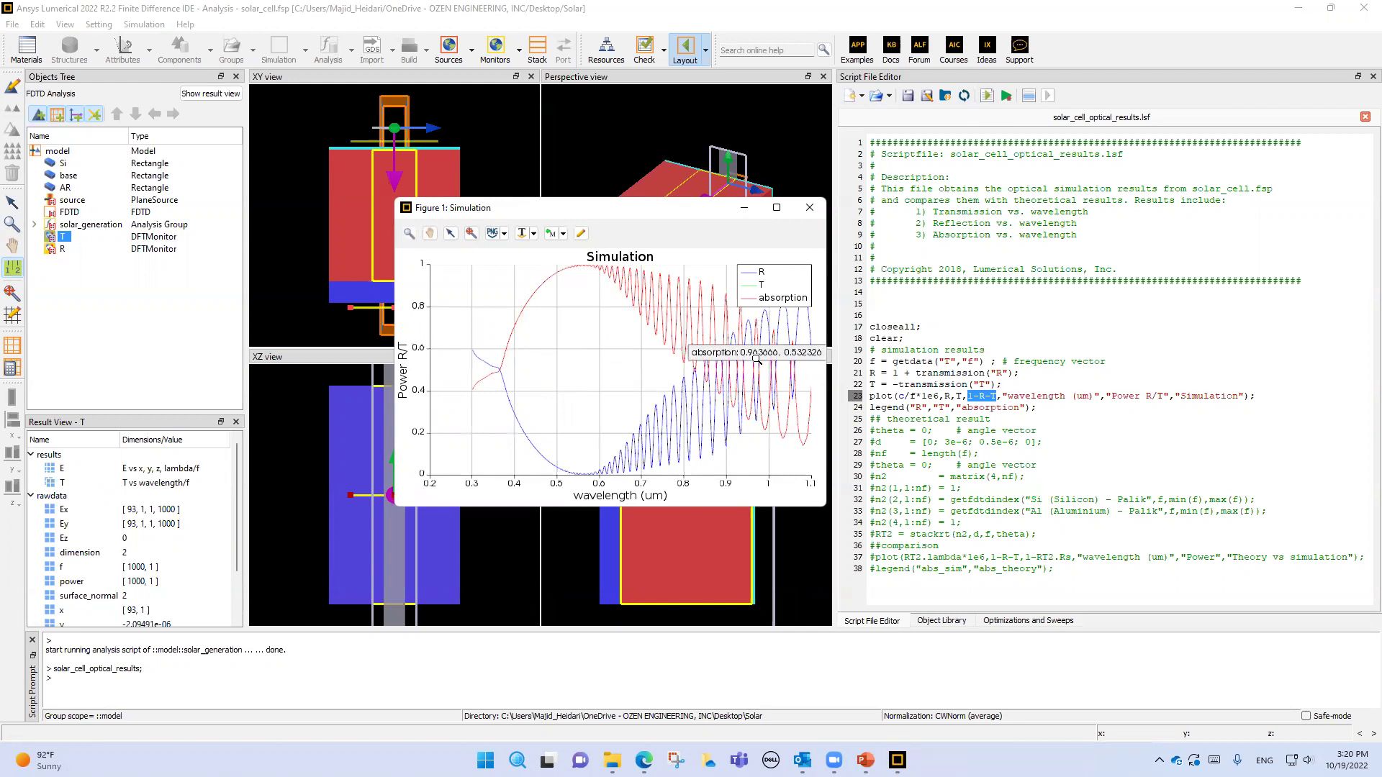
pyautogui.click(811, 211)
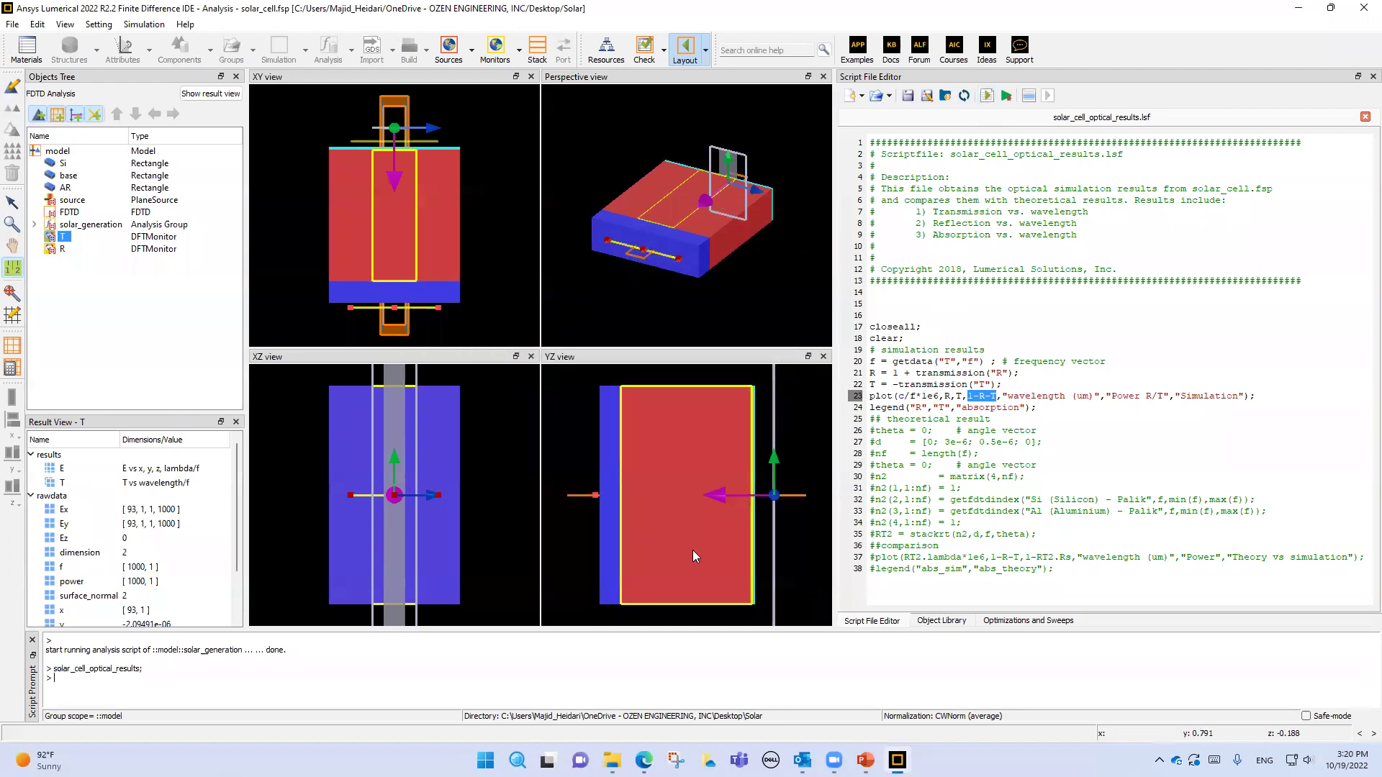
# Switch to the Solar folder in File Explorer and check the exported files Q_planar.mat and generation_planar.mat.
pyautogui.moveTo(612, 760)
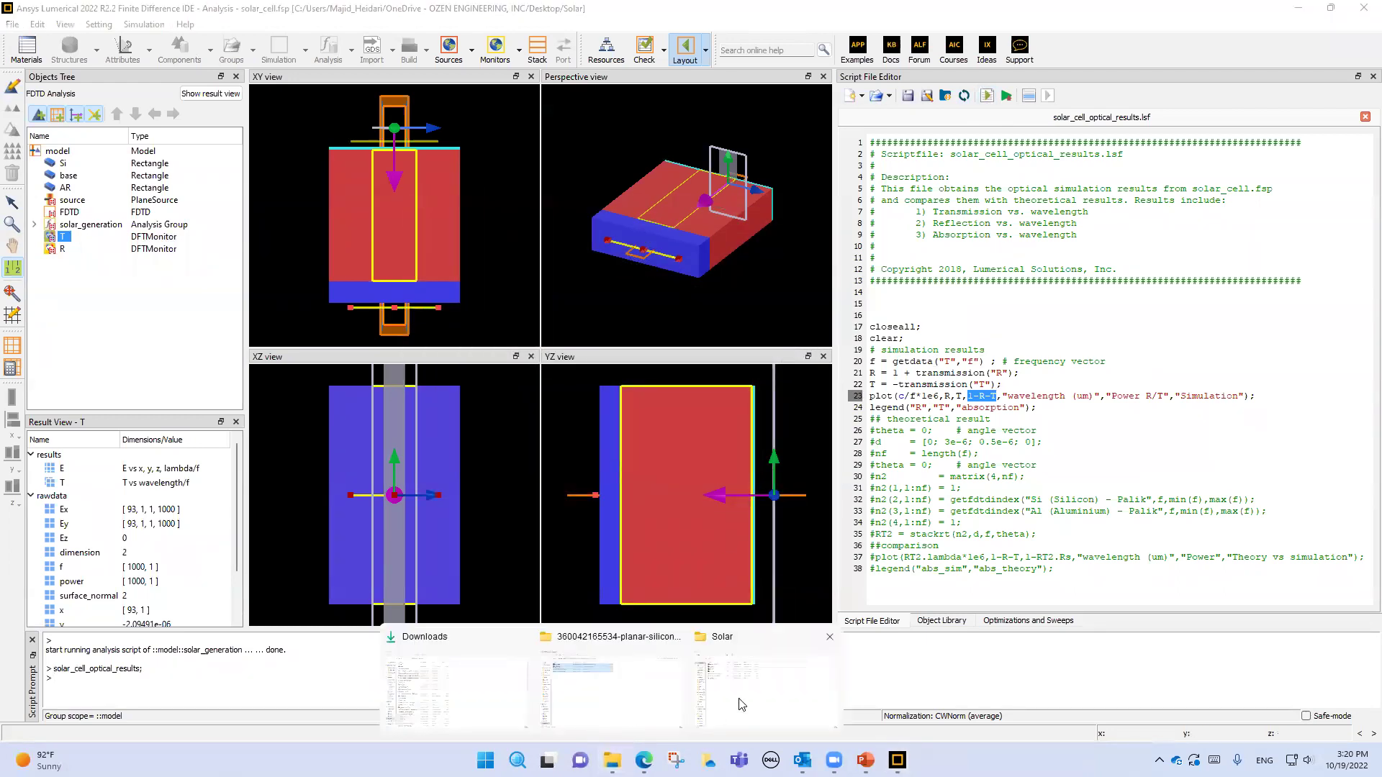
pyautogui.click(756, 677)
pyautogui.click(153, 155)
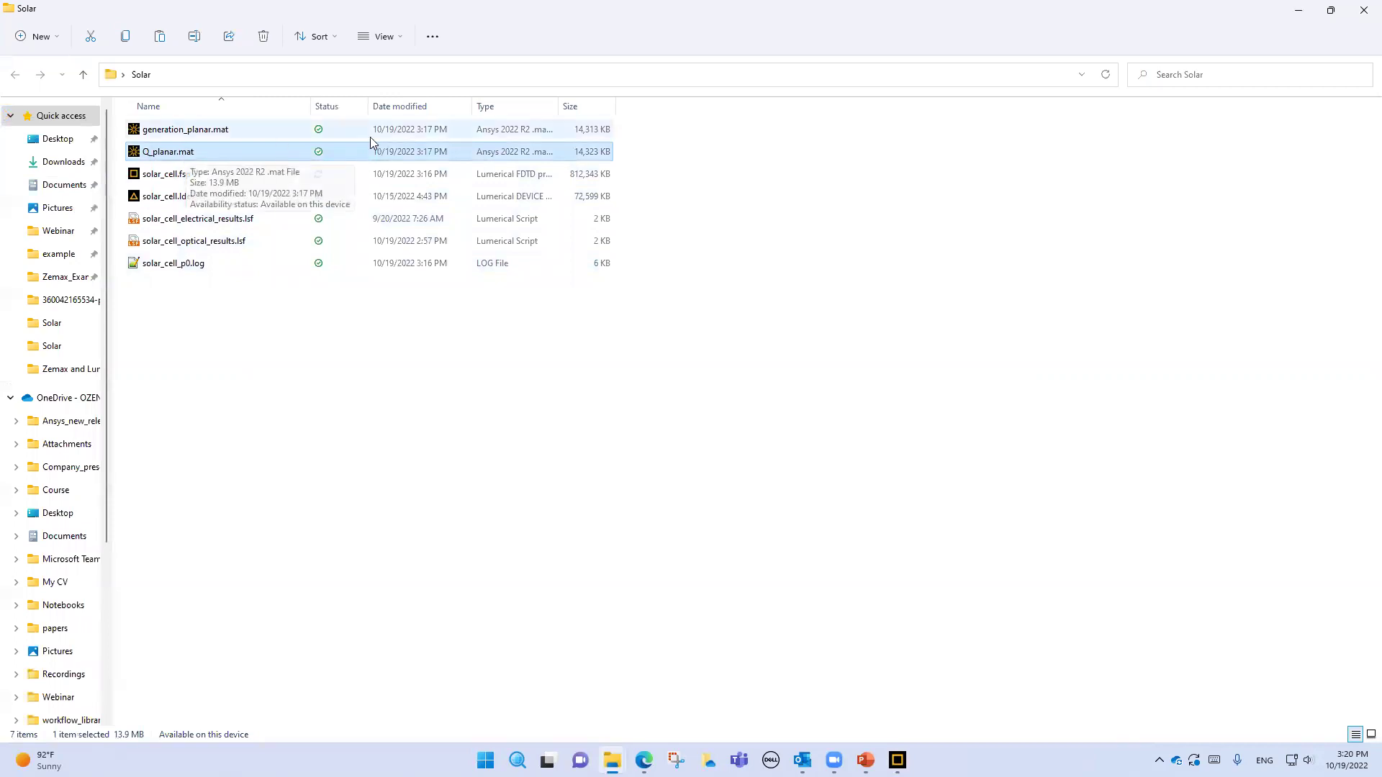
pyautogui.click(206, 137)
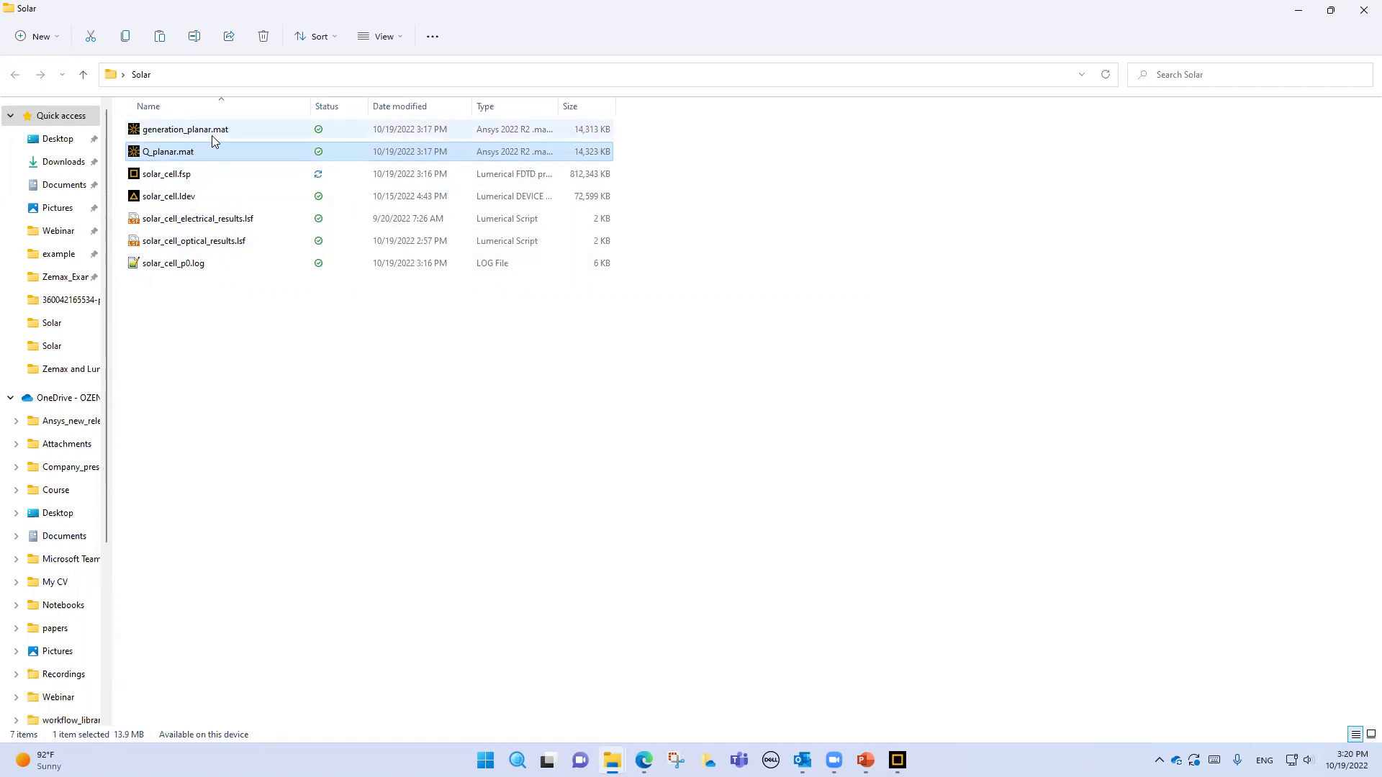
pyautogui.click(180, 159)
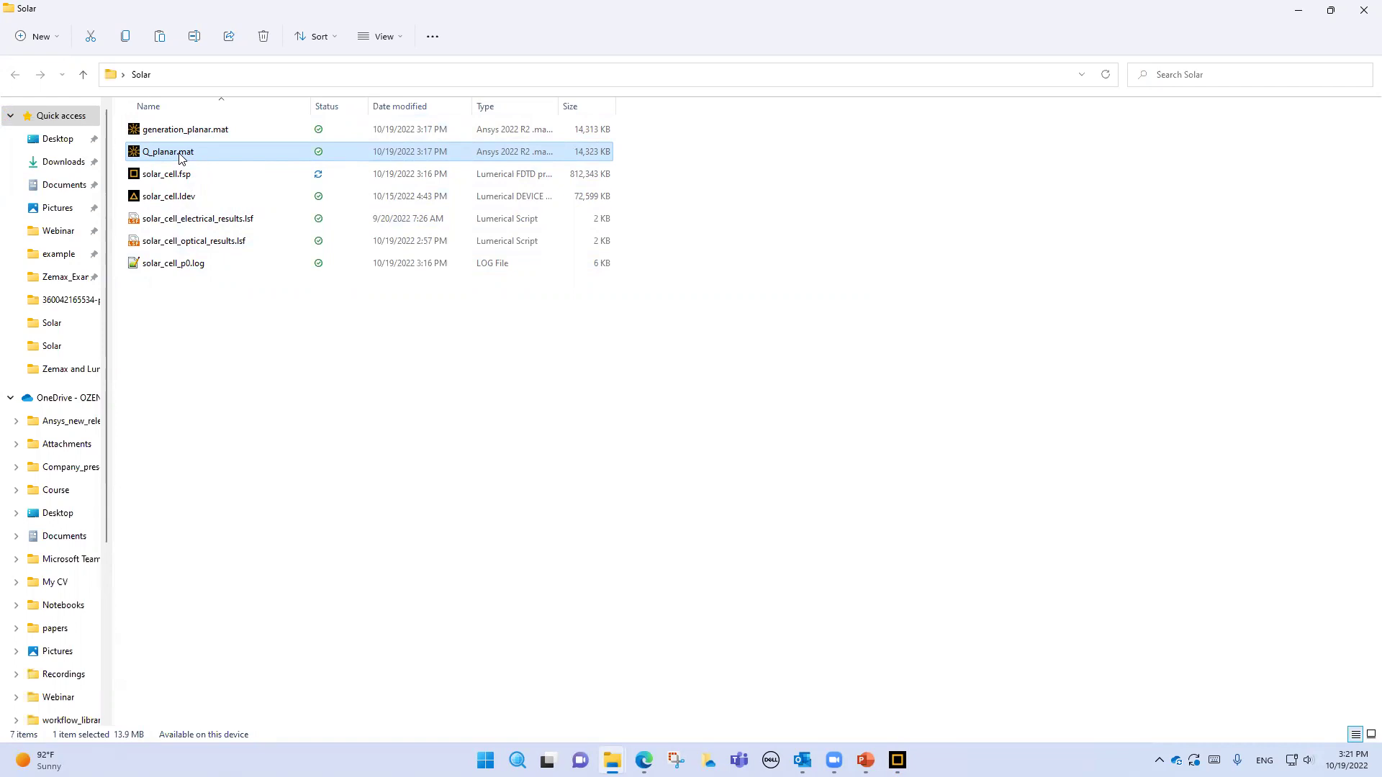
pyautogui.click(174, 136)
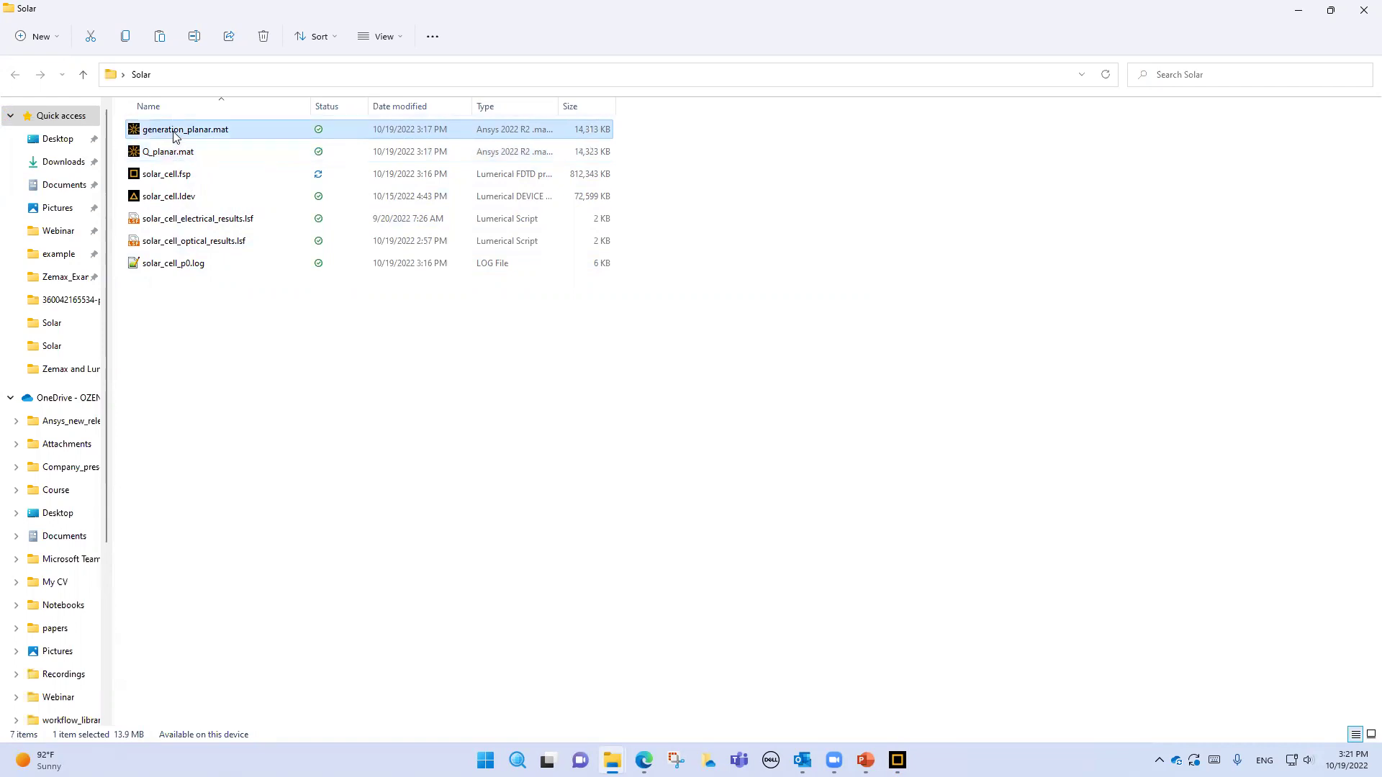